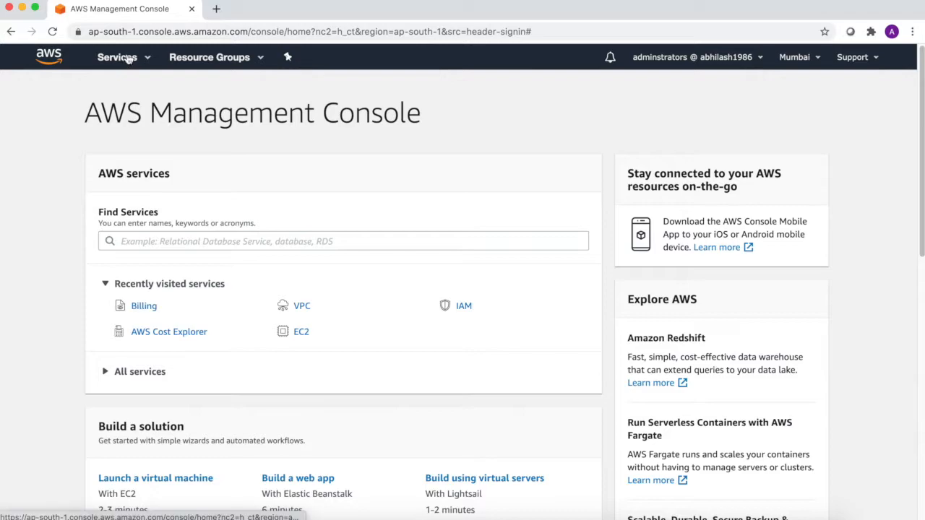
- Search for RDS among the services and open the Amazon RDS dashboard
{"action": "left_click", "coordinate": [154, 239]}
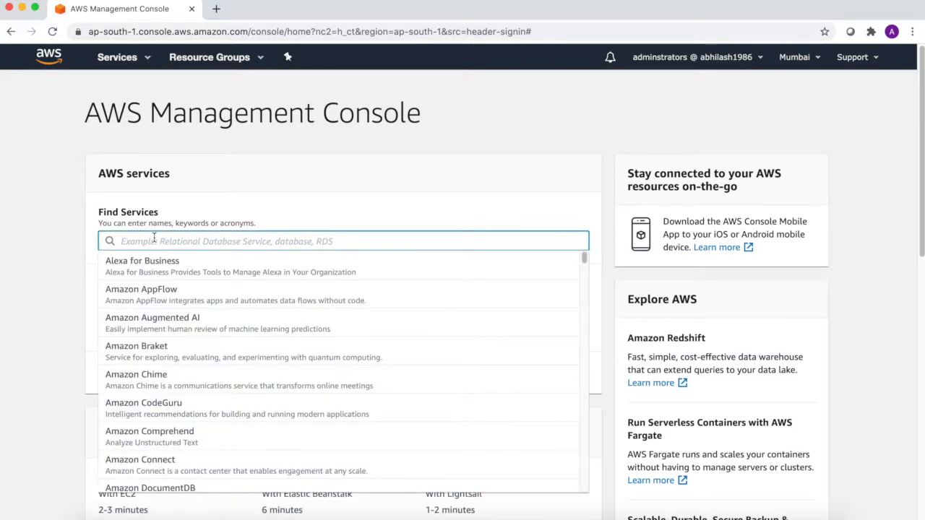
{"action": "type", "text": "RDS"}
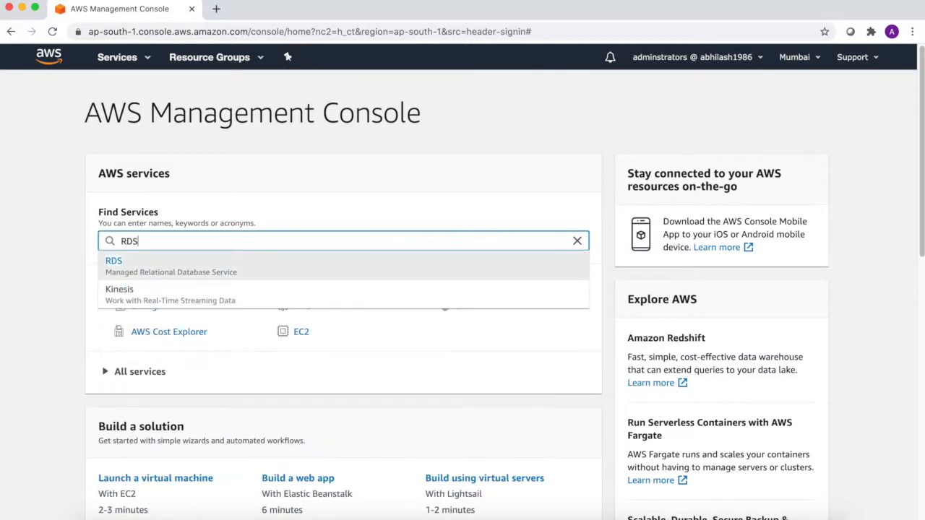
{"action": "left_click", "coordinate": [116, 262]}
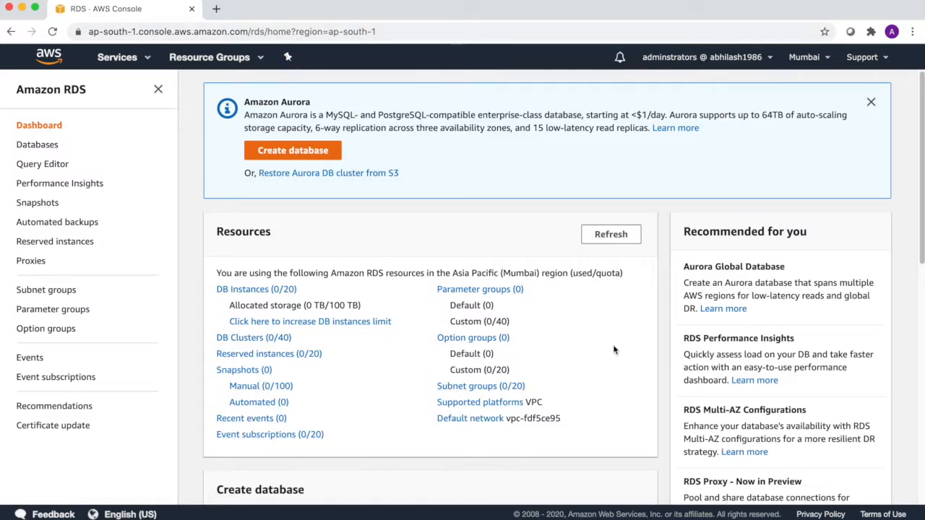
- Start a new database and choose MySQL as the engine
{"action": "scroll", "coordinate": [917, 241], "scroll_direction": "down", "scroll_amount": 4}
{"action": "scroll", "coordinate": [917, 240], "scroll_direction": "down", "scroll_amount": 3}
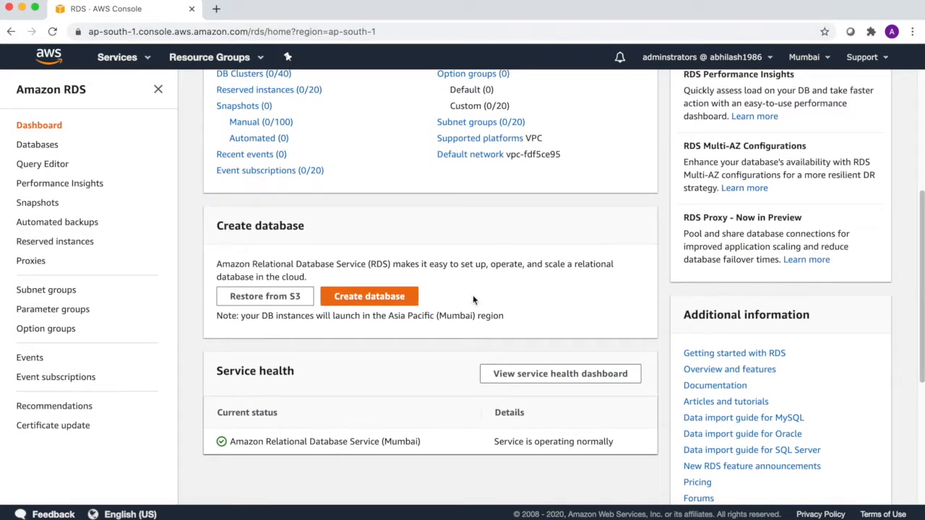
{"action": "left_click", "coordinate": [355, 297]}
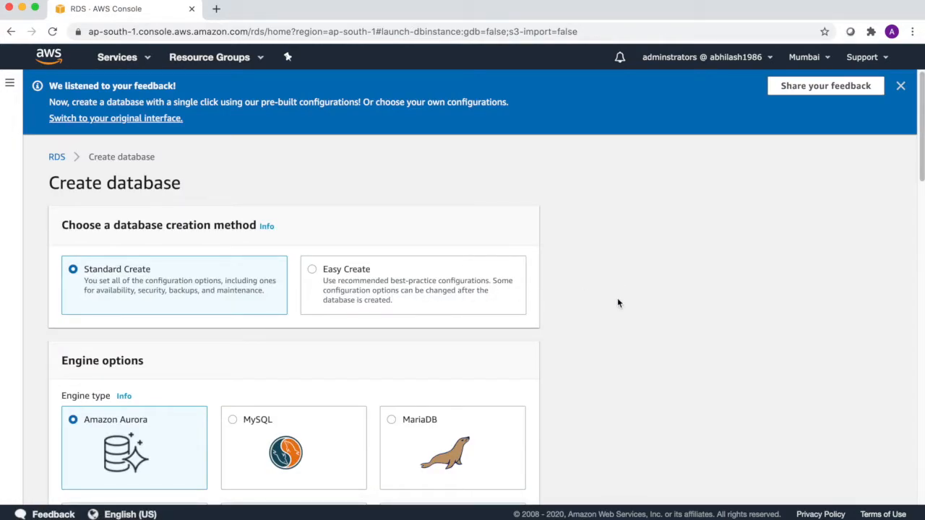
{"action": "scroll", "coordinate": [618, 303], "scroll_direction": "down", "scroll_amount": 1}
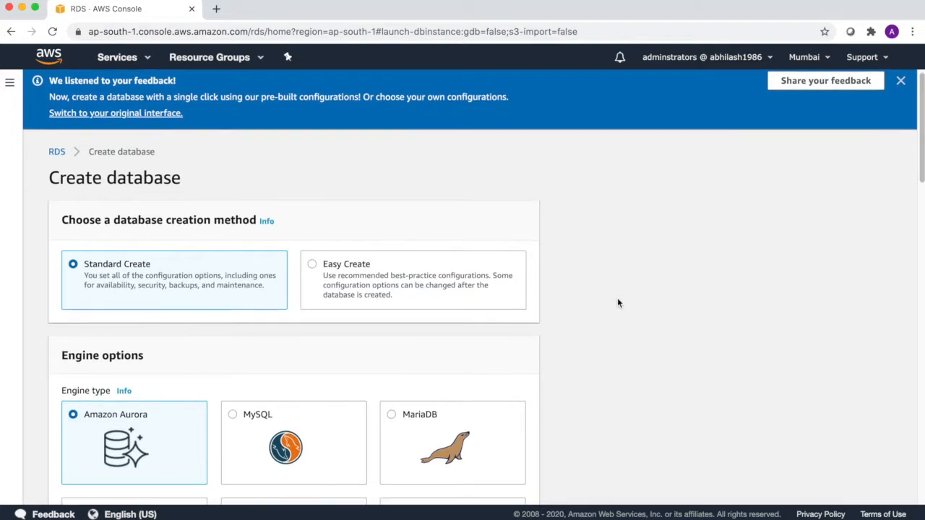
{"action": "scroll", "coordinate": [618, 303], "scroll_direction": "down", "scroll_amount": 2}
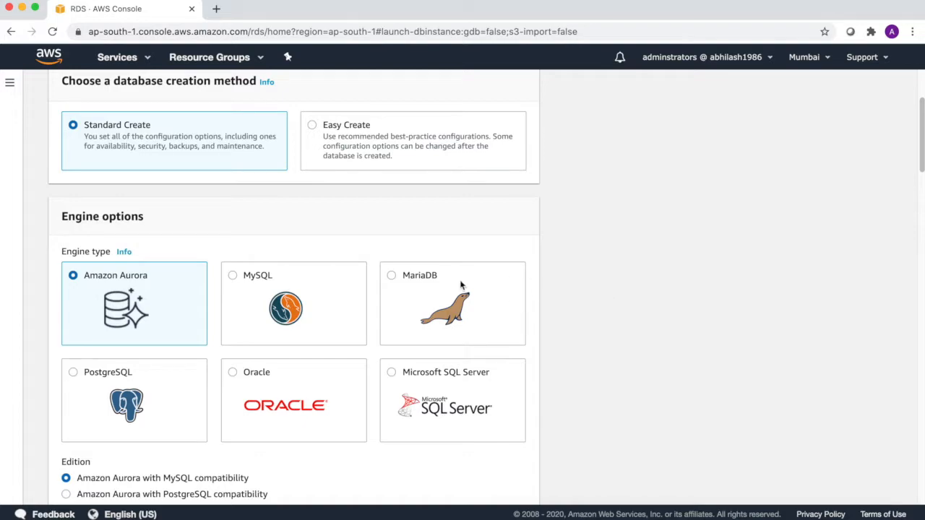
{"action": "left_click", "coordinate": [246, 275]}
- Choose the Free tier template for the MySQL 8.0.16 database
{"action": "scroll", "coordinate": [536, 337], "scroll_direction": "down", "scroll_amount": 1}
{"action": "scroll", "coordinate": [536, 337], "scroll_direction": "down", "scroll_amount": 4}
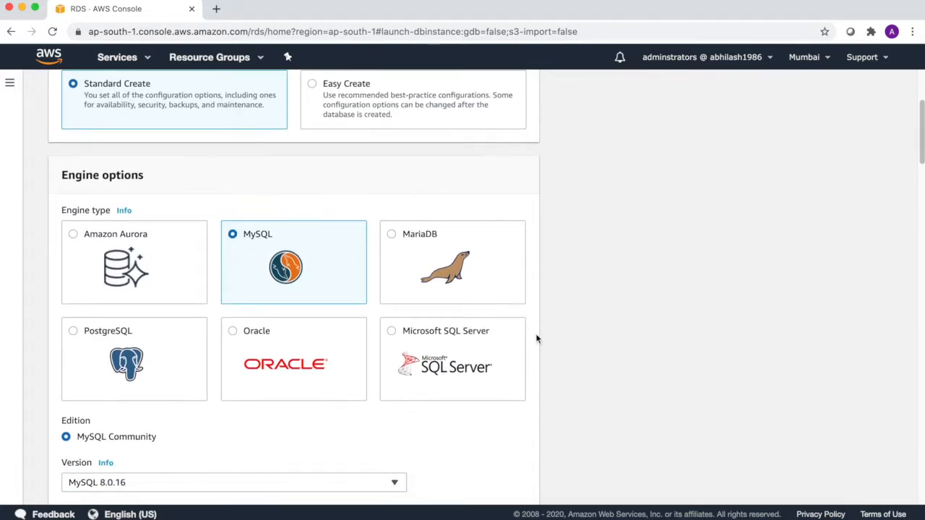
{"action": "scroll", "coordinate": [536, 338], "scroll_direction": "down", "scroll_amount": 4}
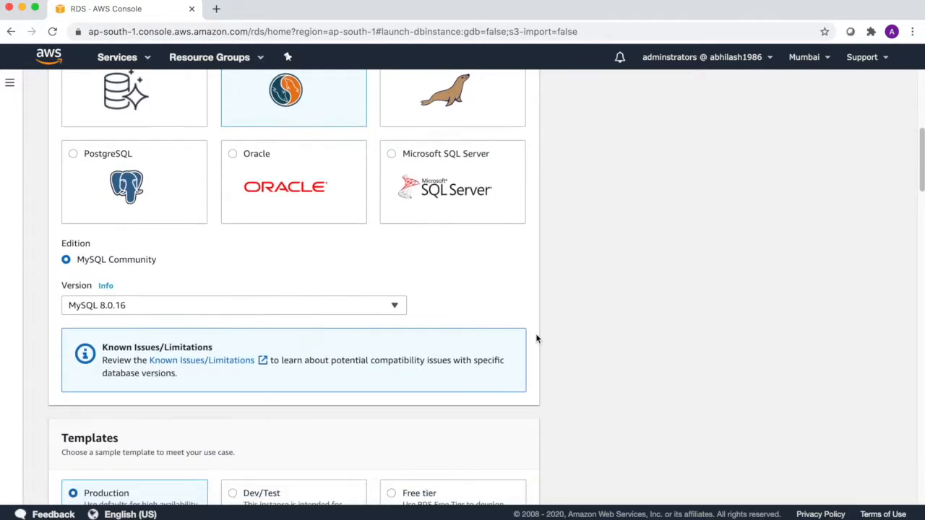
{"action": "scroll", "coordinate": [536, 338], "scroll_direction": "down", "scroll_amount": 1}
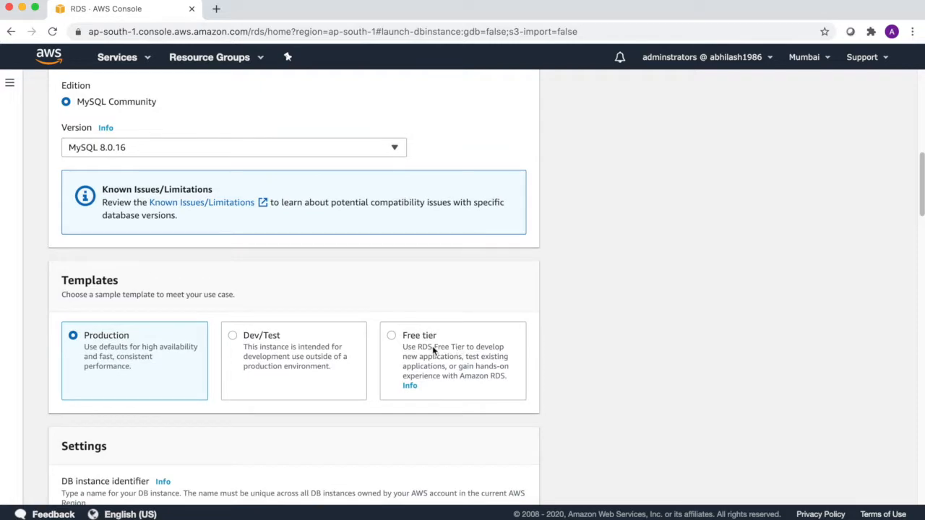
{"action": "left_click", "coordinate": [432, 349]}
{"action": "scroll", "coordinate": [572, 357], "scroll_direction": "down", "scroll_amount": 1}
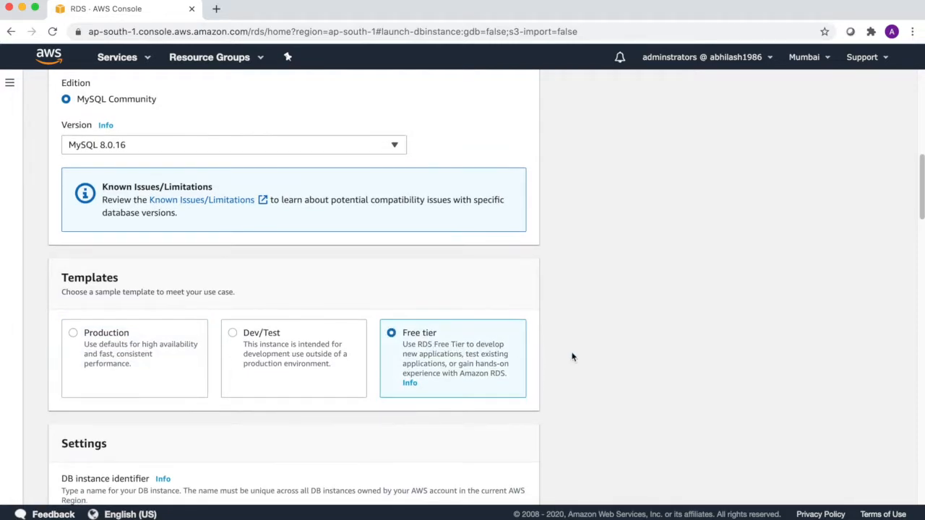
{"action": "scroll", "coordinate": [571, 357], "scroll_direction": "down", "scroll_amount": 2}
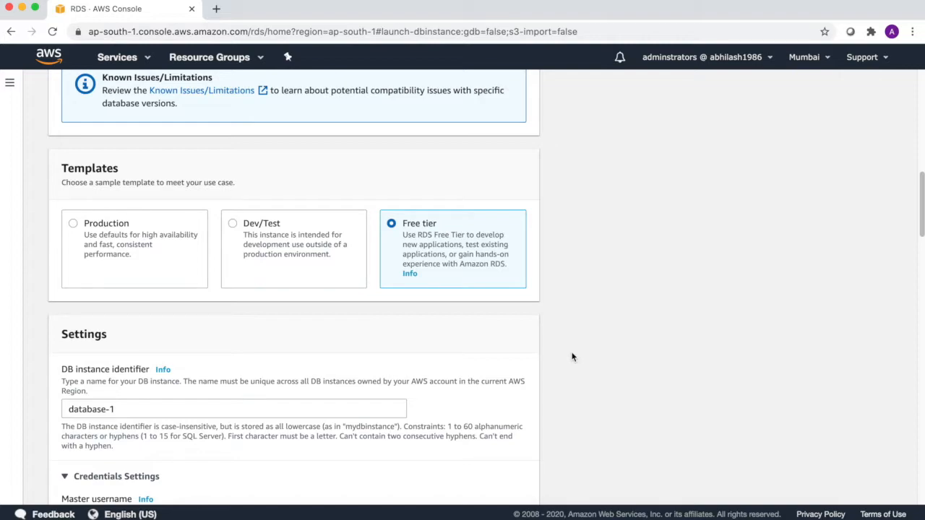
{"action": "scroll", "coordinate": [571, 357], "scroll_direction": "down", "scroll_amount": 1}
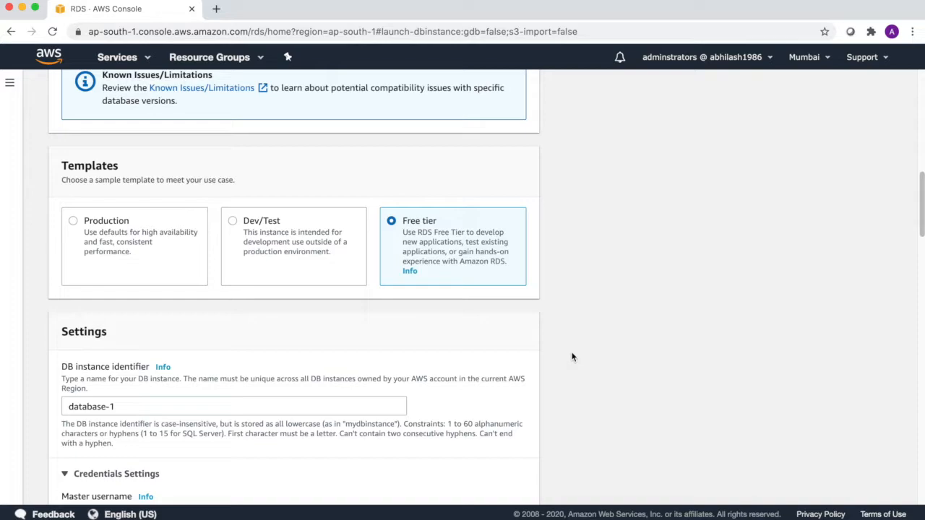
{"action": "scroll", "coordinate": [571, 357], "scroll_direction": "down", "scroll_amount": 1}
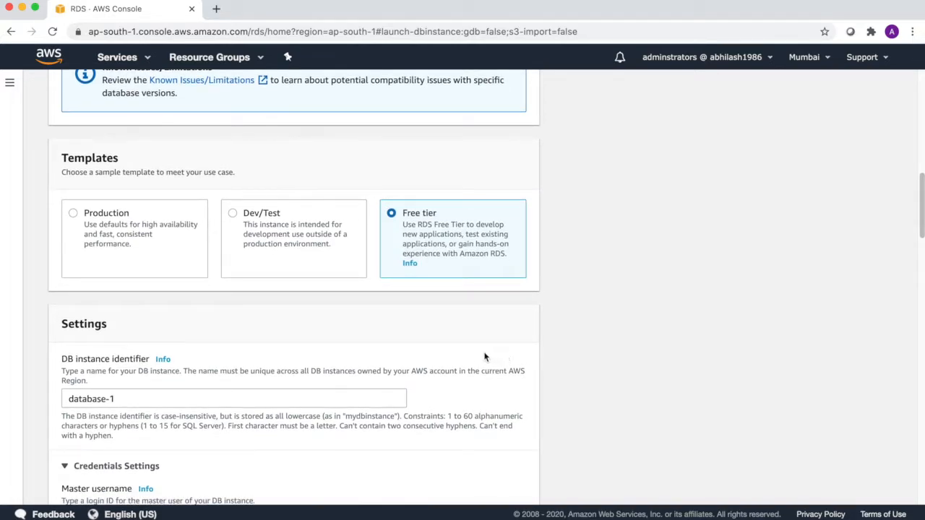
- Replace database-1 with TogetherWithAbhiMySQL as the DB instance identifier
{"action": "left_click_drag", "start_coordinate": [128, 398], "coordinate": [37, 397]}
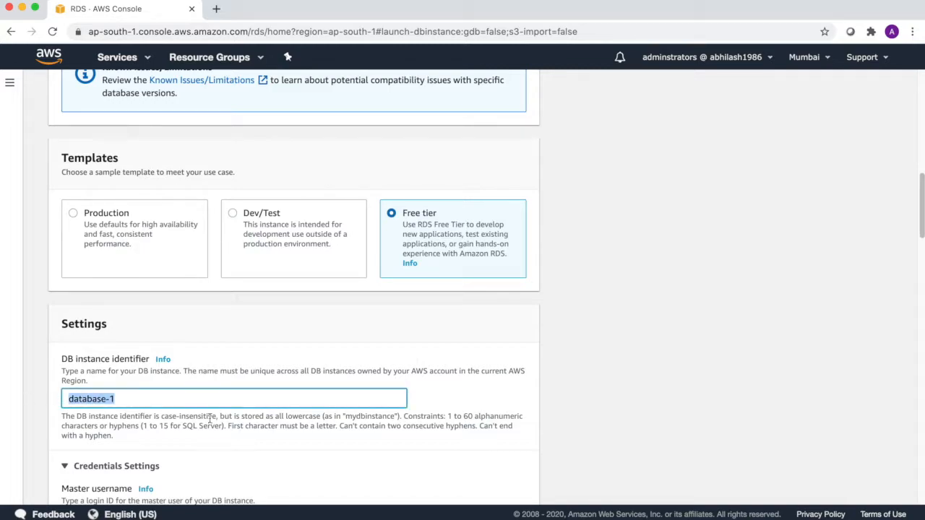
{"action": "type", "text": "T"}
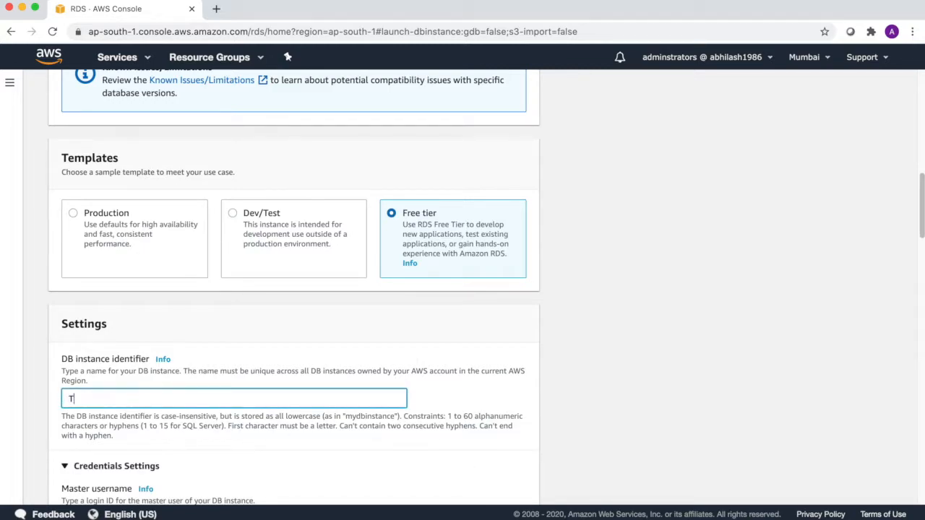
{"action": "type", "text": "ogetherWithAbhiMySQL"}
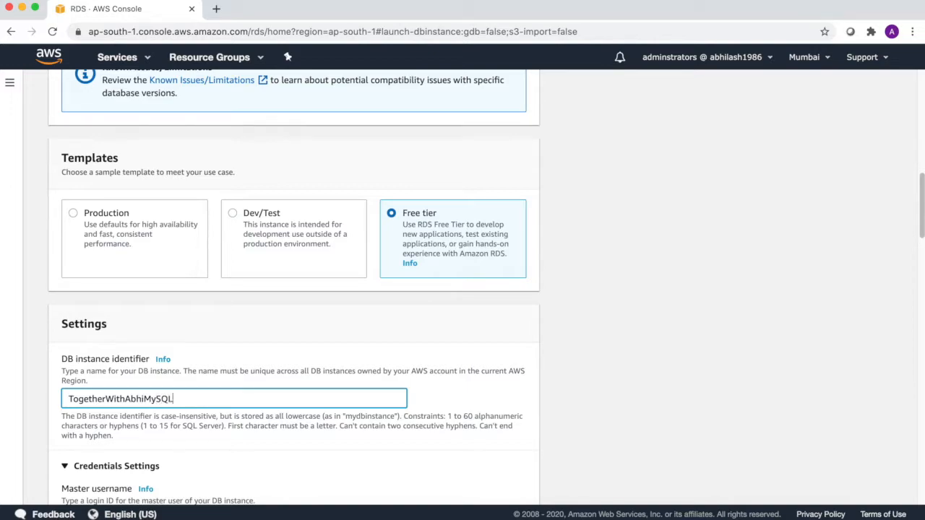
{"action": "scroll", "coordinate": [570, 375], "scroll_direction": "down", "scroll_amount": 3}
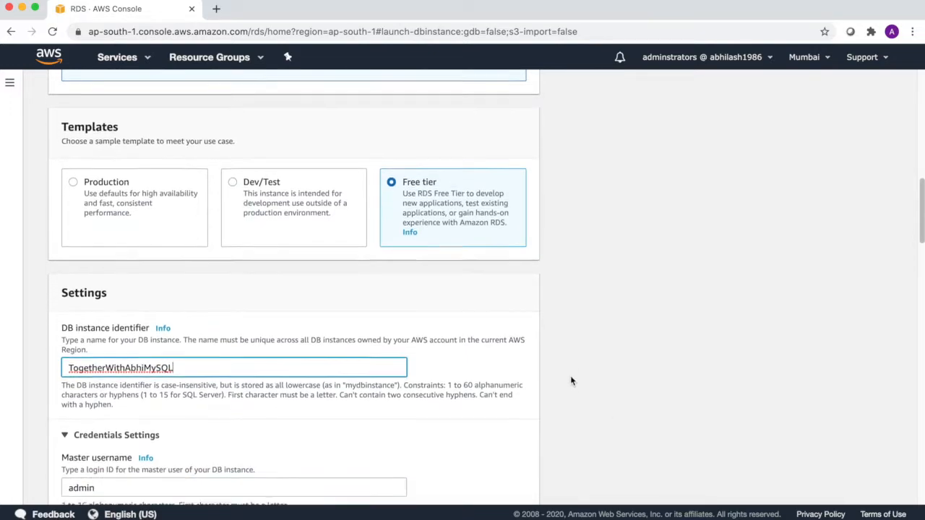
{"action": "scroll", "coordinate": [570, 381], "scroll_direction": "down", "scroll_amount": 2}
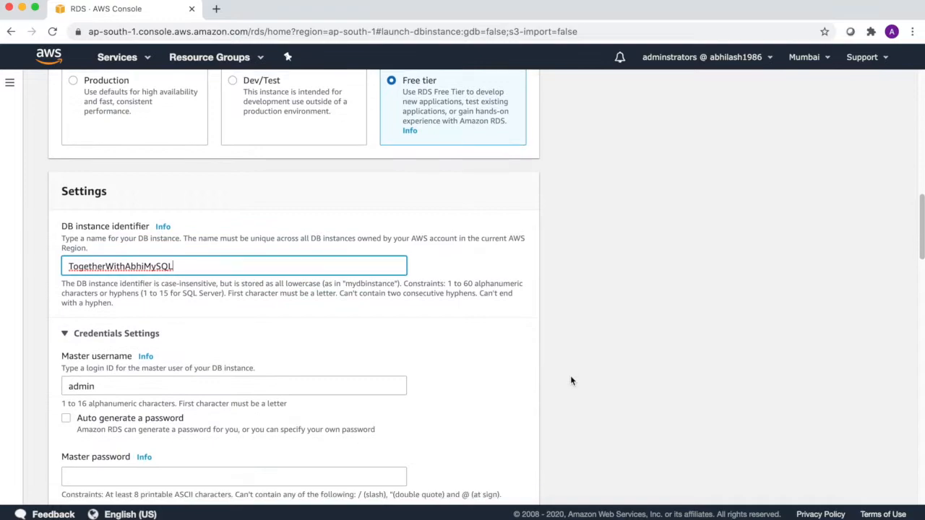
{"action": "scroll", "coordinate": [570, 381], "scroll_direction": "down", "scroll_amount": 2}
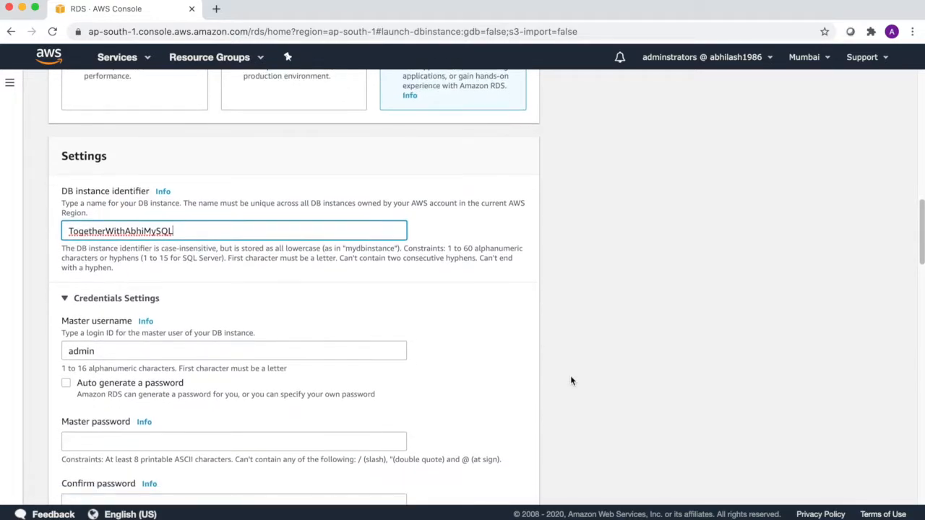
{"action": "scroll", "coordinate": [570, 381], "scroll_direction": "down", "scroll_amount": 2}
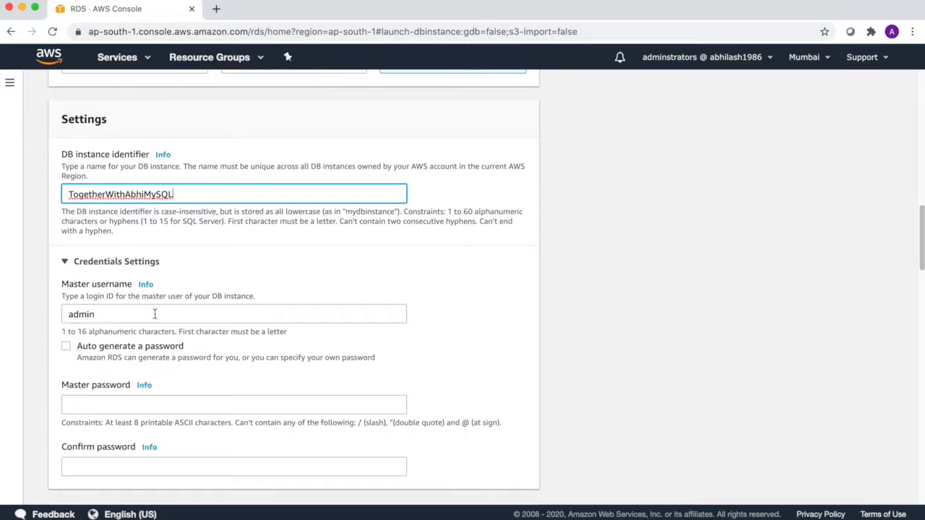
- Keep admin as master username and enter the master password in both password fields
{"action": "left_click", "coordinate": [102, 312]}
{"action": "double_click", "coordinate": [122, 313]}
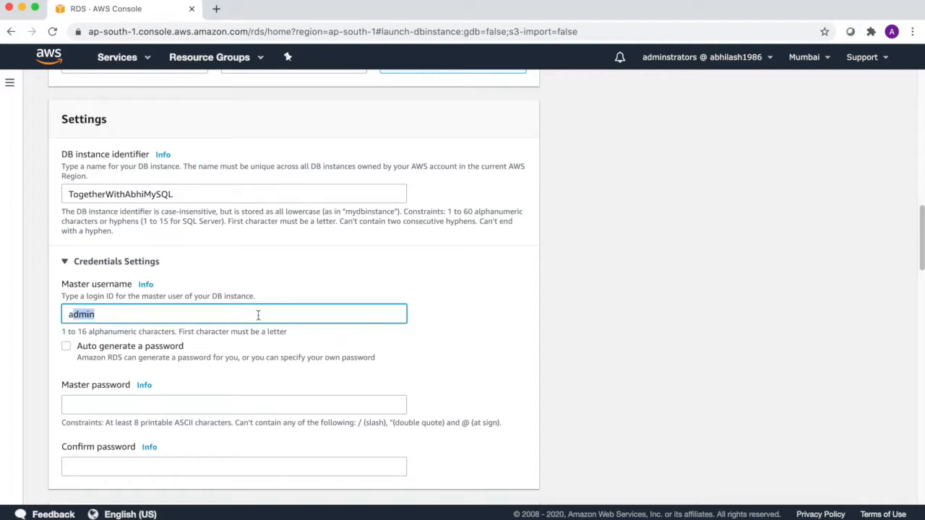
{"action": "left_click", "coordinate": [466, 320]}
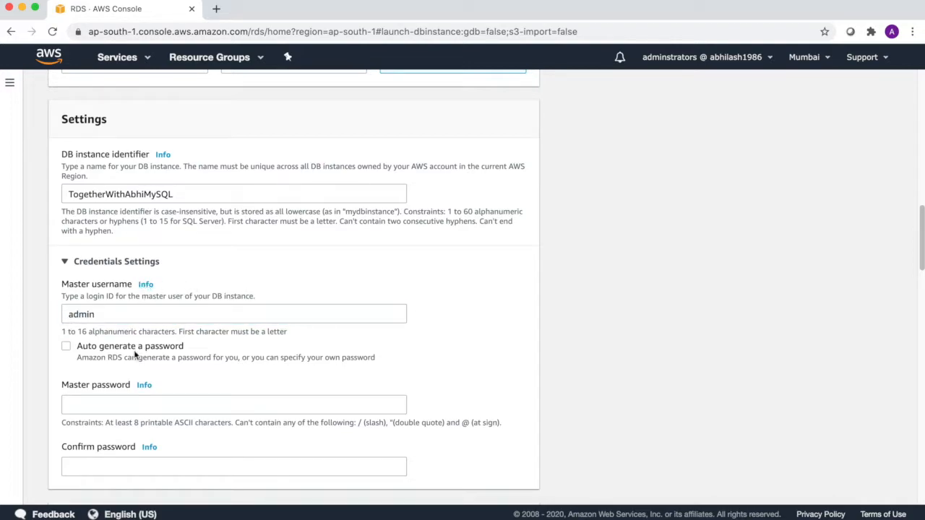
{"action": "scroll", "coordinate": [115, 394], "scroll_direction": "down", "scroll_amount": 1}
{"action": "left_click", "coordinate": [110, 371]}
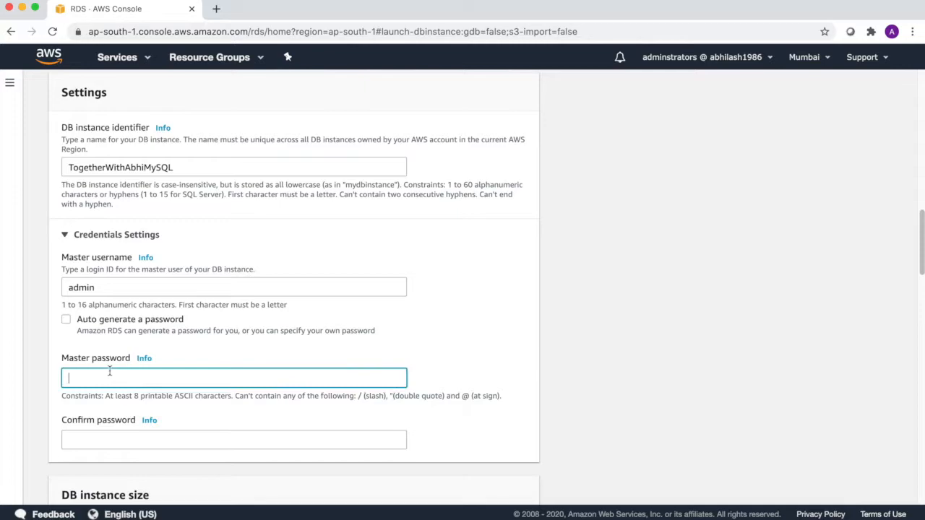
{"action": "type", "text": "••••••"}
{"action": "left_click", "coordinate": [69, 440]}
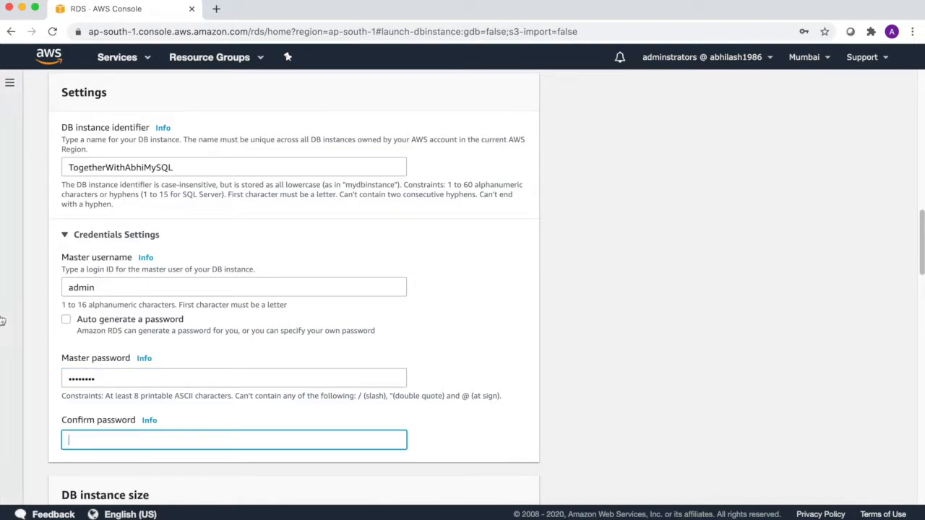
{"action": "left_click_drag", "start_coordinate": [129, 378], "coordinate": [44, 380]}
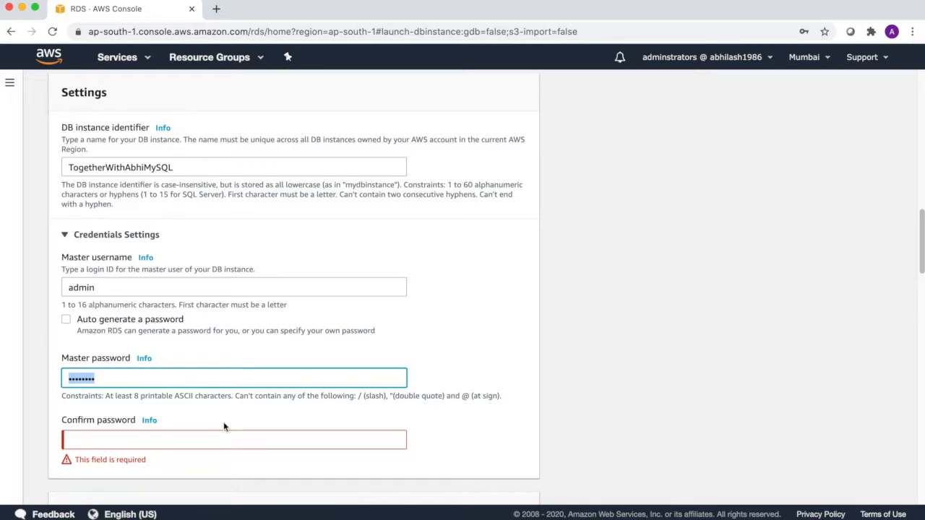
{"action": "type", "text": "admin123"}
{"action": "key", "text": "Tab"}
{"action": "type", "text": "••••••••••"}
{"action": "left_click", "coordinate": [526, 443]}
{"action": "scroll", "coordinate": [537, 437], "scroll_direction": "down", "scroll_amount": 2}
{"action": "scroll", "coordinate": [536, 437], "scroll_direction": "down", "scroll_amount": 3}
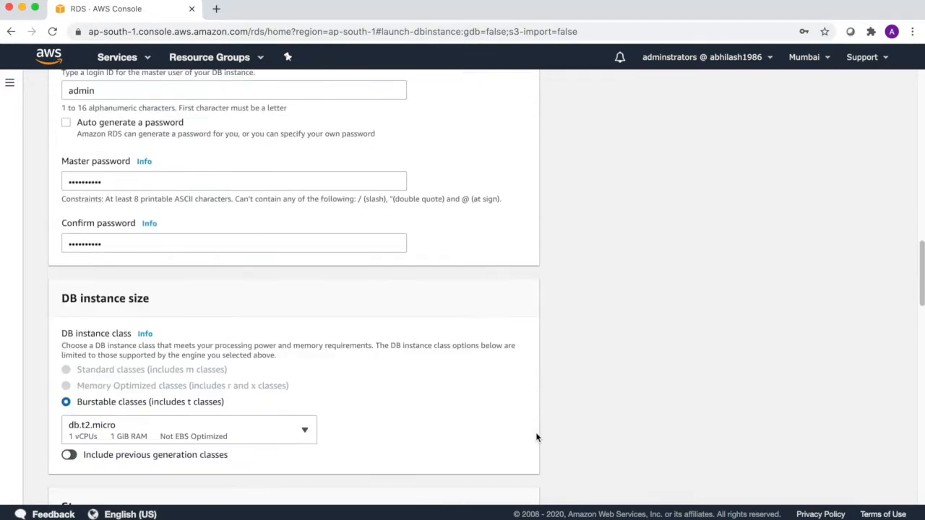
{"action": "scroll", "coordinate": [536, 437], "scroll_direction": "down", "scroll_amount": 1}
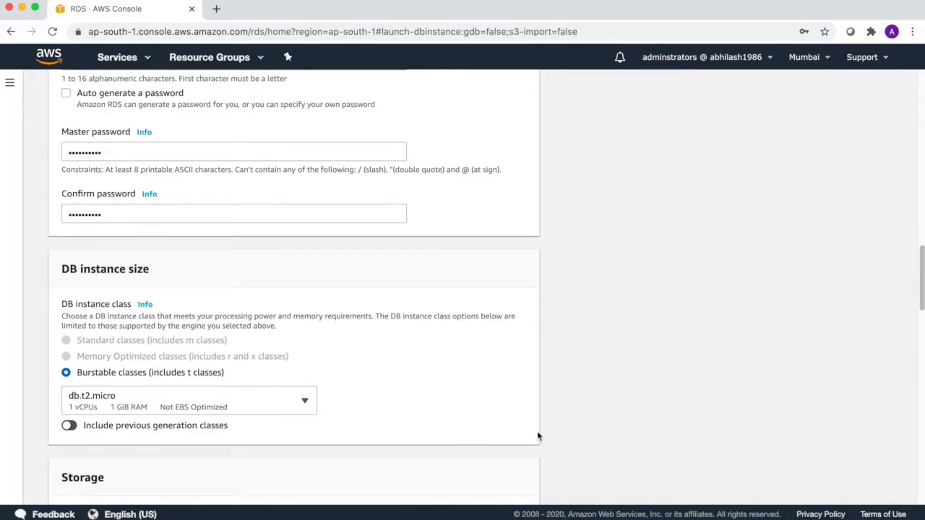
{"action": "scroll", "coordinate": [538, 435], "scroll_direction": "down", "scroll_amount": 2}
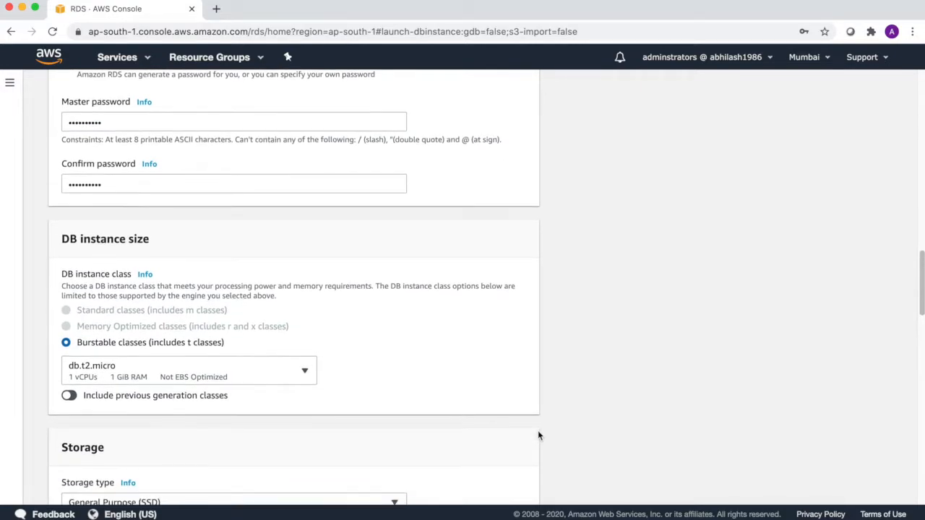
{"action": "scroll", "coordinate": [538, 436], "scroll_direction": "down", "scroll_amount": 3}
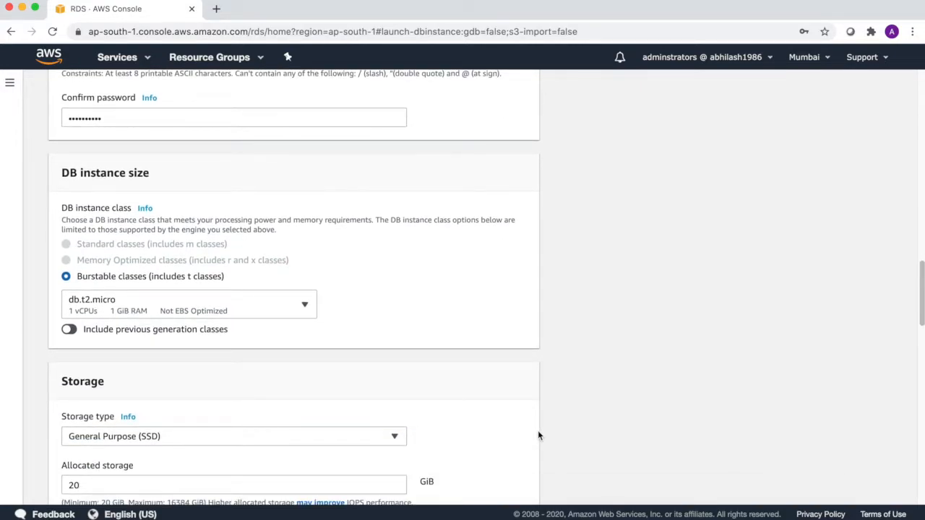
{"action": "scroll", "coordinate": [538, 435], "scroll_direction": "down", "scroll_amount": 4}
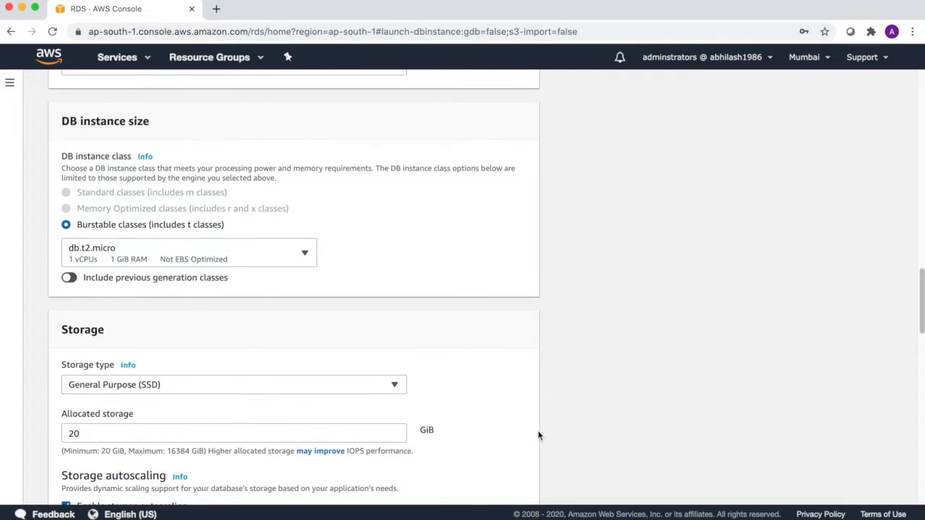
{"action": "scroll", "coordinate": [538, 436], "scroll_direction": "down", "scroll_amount": 8}
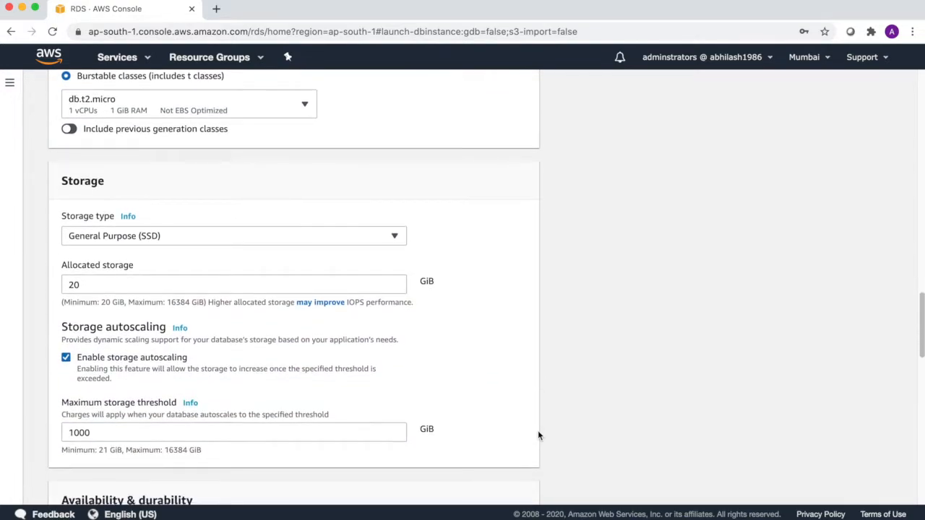
{"action": "scroll", "coordinate": [537, 436], "scroll_direction": "down", "scroll_amount": 7}
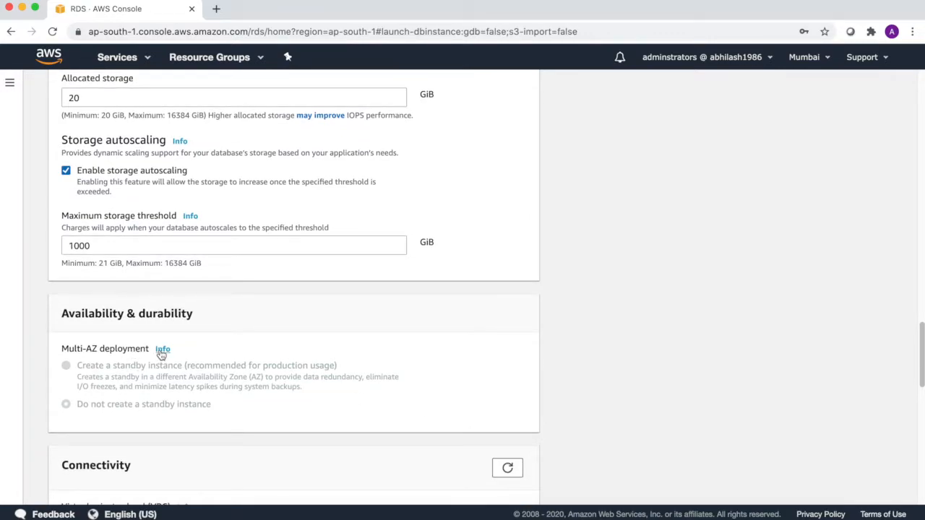
{"action": "scroll", "coordinate": [162, 352], "scroll_direction": "down", "scroll_amount": 5}
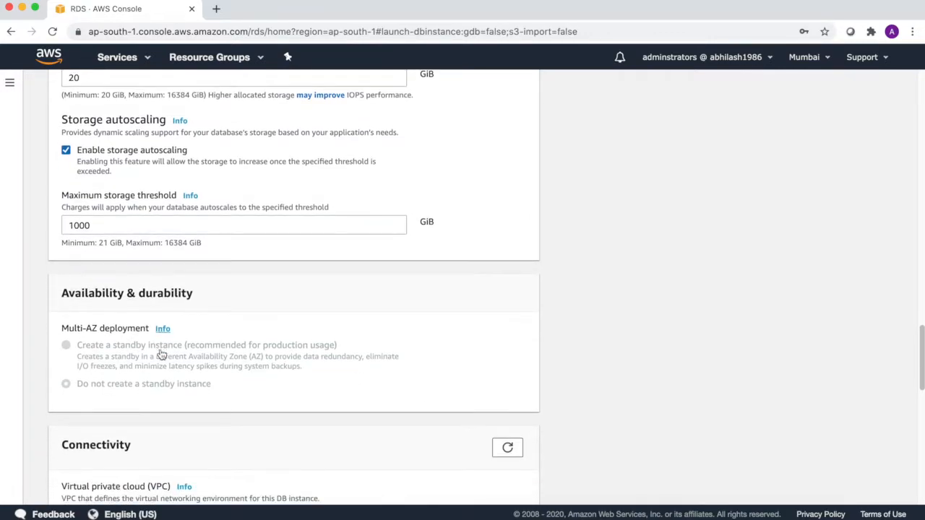
{"action": "scroll", "coordinate": [161, 354], "scroll_direction": "down", "scroll_amount": 4}
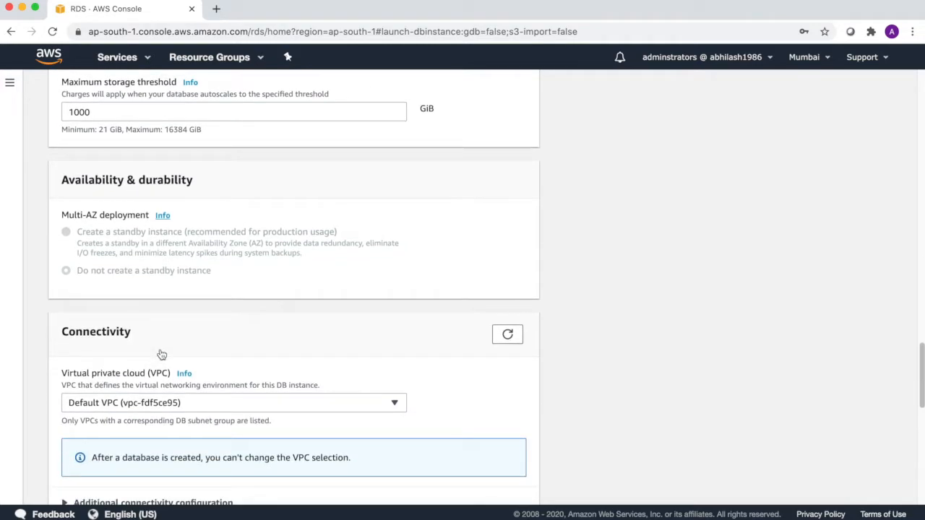
{"action": "scroll", "coordinate": [161, 353], "scroll_direction": "down", "scroll_amount": 4}
{"action": "scroll", "coordinate": [161, 353], "scroll_direction": "down", "scroll_amount": 2}
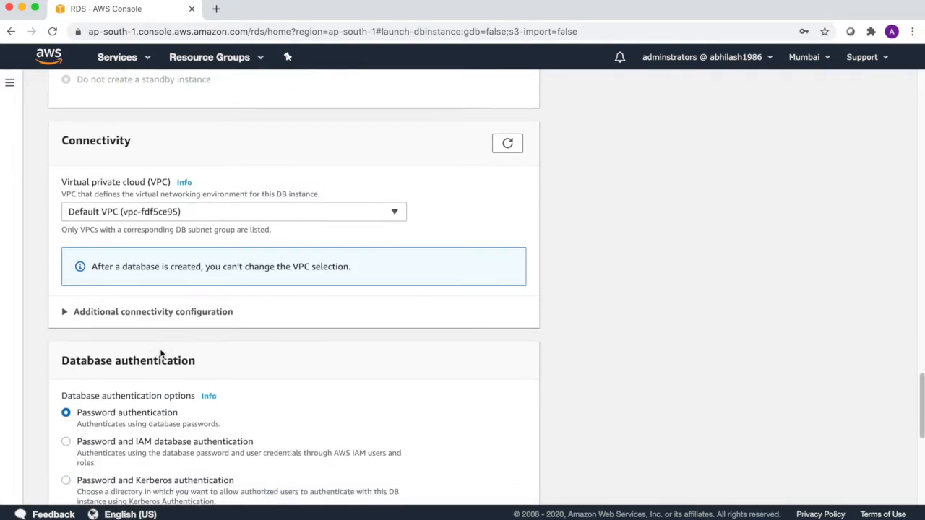
{"action": "scroll", "coordinate": [162, 353], "scroll_direction": "down", "scroll_amount": 10}
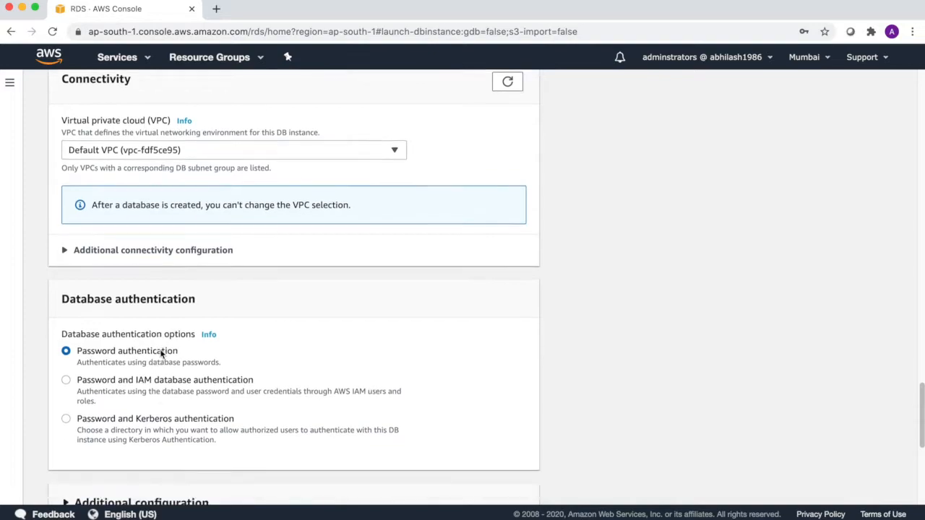
{"action": "scroll", "coordinate": [161, 354], "scroll_direction": "down", "scroll_amount": 2}
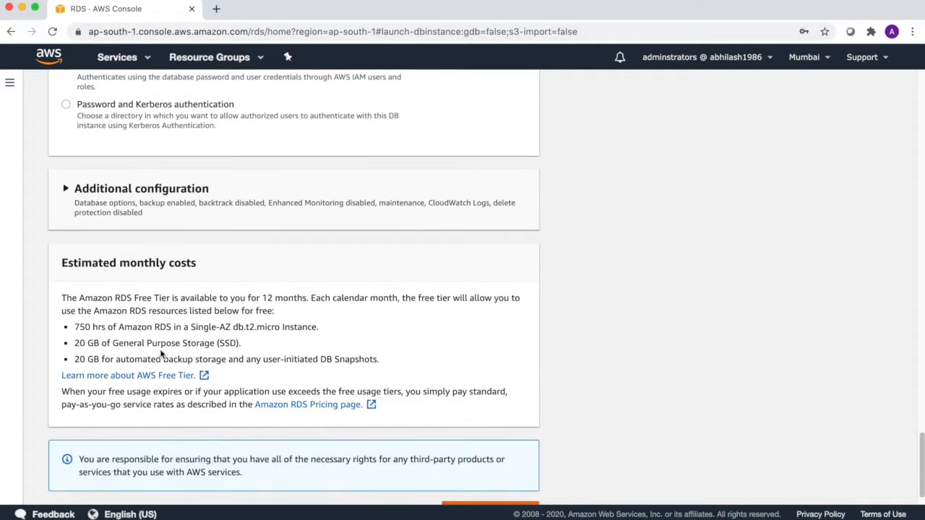
{"action": "scroll", "coordinate": [161, 354], "scroll_direction": "down", "scroll_amount": 1}
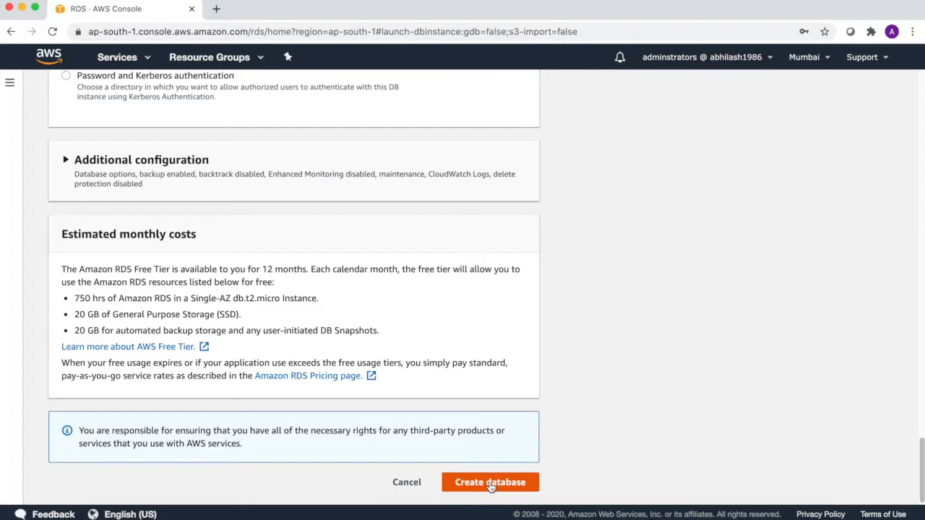
- Switch the template to Dev/Test, which sets a db.m5.xlarge instance class
{"action": "scroll", "coordinate": [458, 341], "scroll_direction": "up", "scroll_amount": 20}
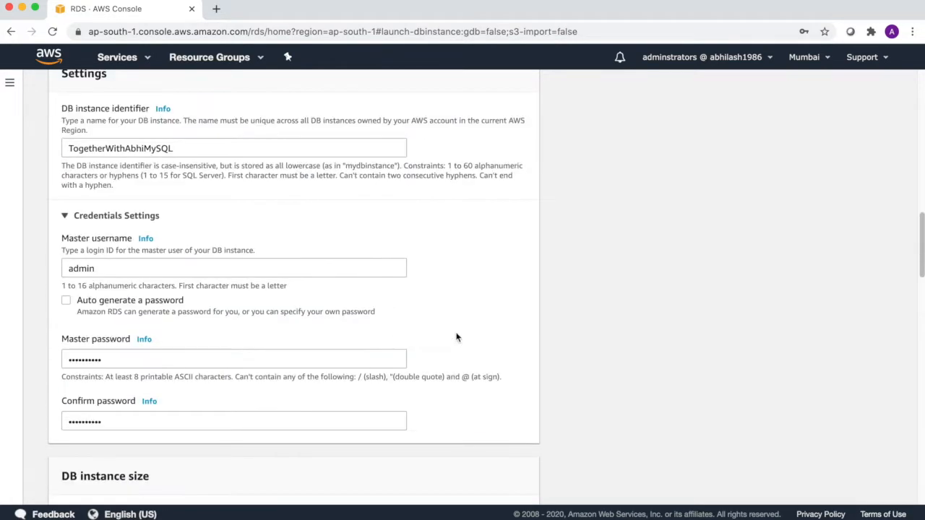
{"action": "scroll", "coordinate": [456, 337], "scroll_direction": "up", "scroll_amount": 8}
{"action": "scroll", "coordinate": [457, 336], "scroll_direction": "down", "scroll_amount": 4}
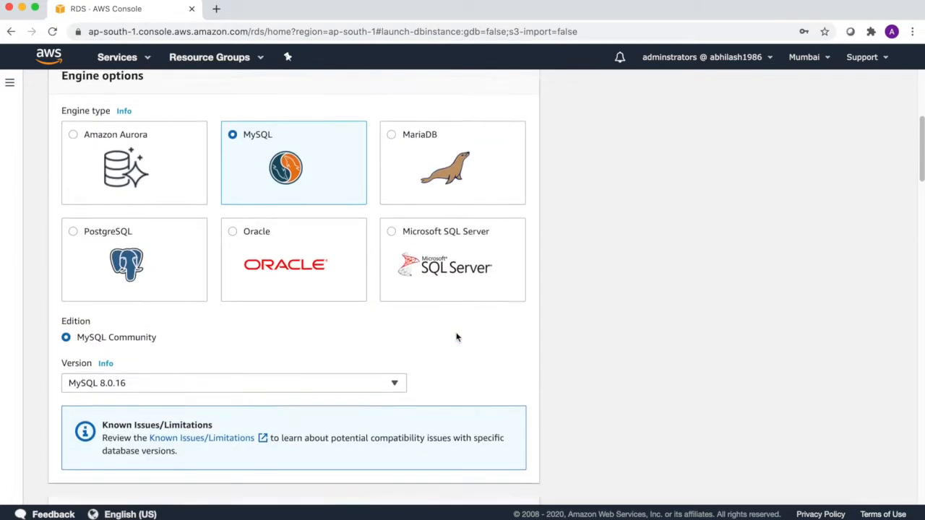
{"action": "scroll", "coordinate": [457, 337], "scroll_direction": "up", "scroll_amount": 1}
{"action": "scroll", "coordinate": [457, 336], "scroll_direction": "down", "scroll_amount": 4}
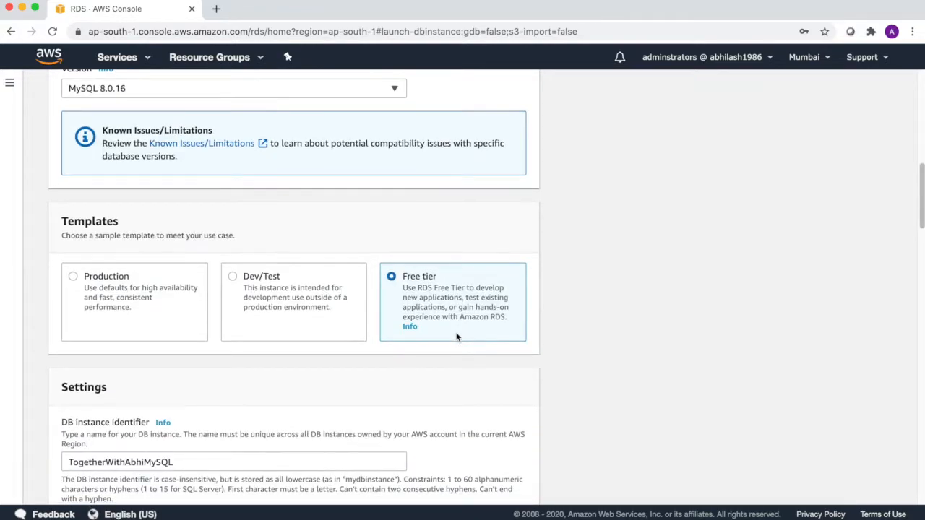
{"action": "left_click", "coordinate": [256, 278]}
{"action": "scroll", "coordinate": [282, 322], "scroll_direction": "down", "scroll_amount": 8}
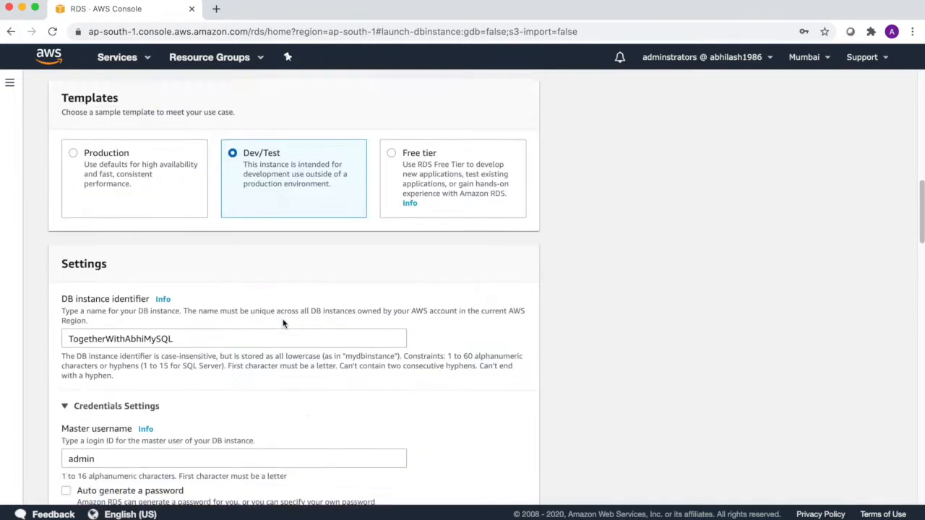
{"action": "scroll", "coordinate": [282, 322], "scroll_direction": "down", "scroll_amount": 4}
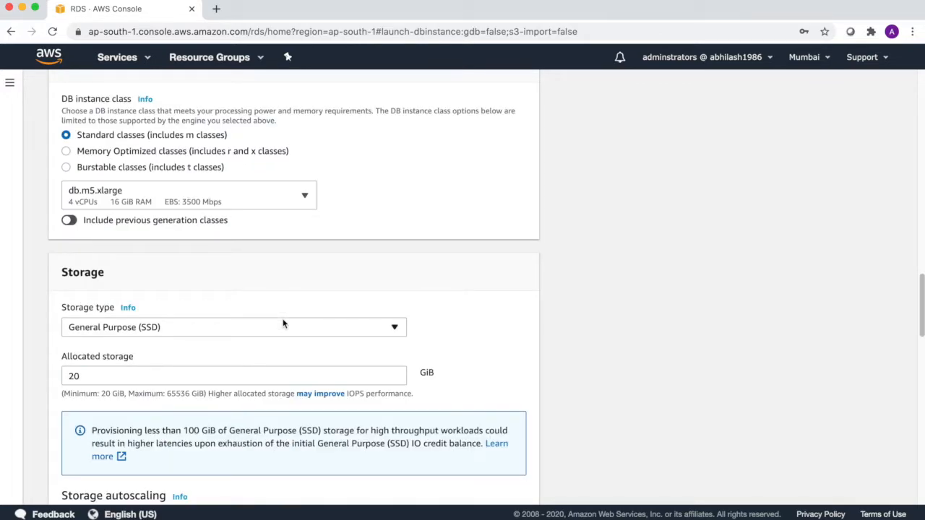
{"action": "scroll", "coordinate": [283, 324], "scroll_direction": "down", "scroll_amount": 2}
{"action": "scroll", "coordinate": [283, 324], "scroll_direction": "down", "scroll_amount": 8}
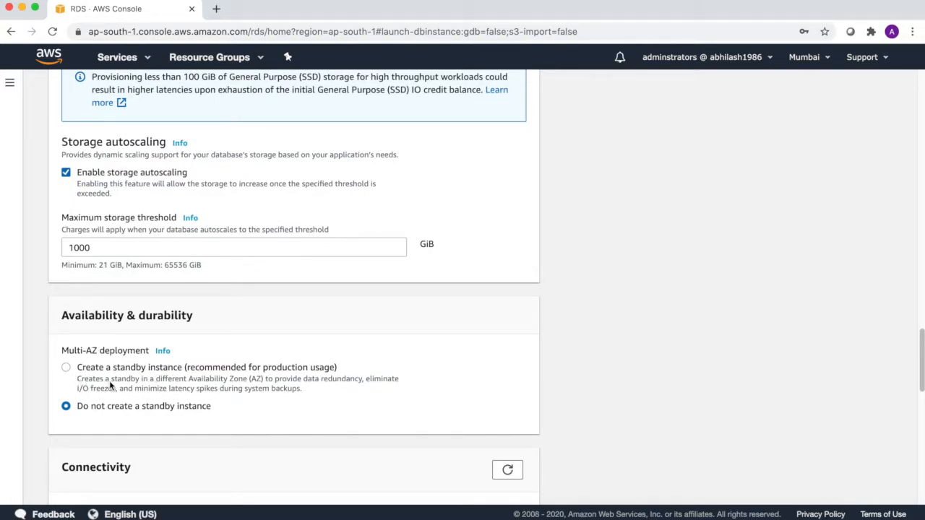
- Try the standby instance option, then keep Do not create a standby instance
{"action": "left_click_drag", "start_coordinate": [121, 383], "coordinate": [352, 392]}
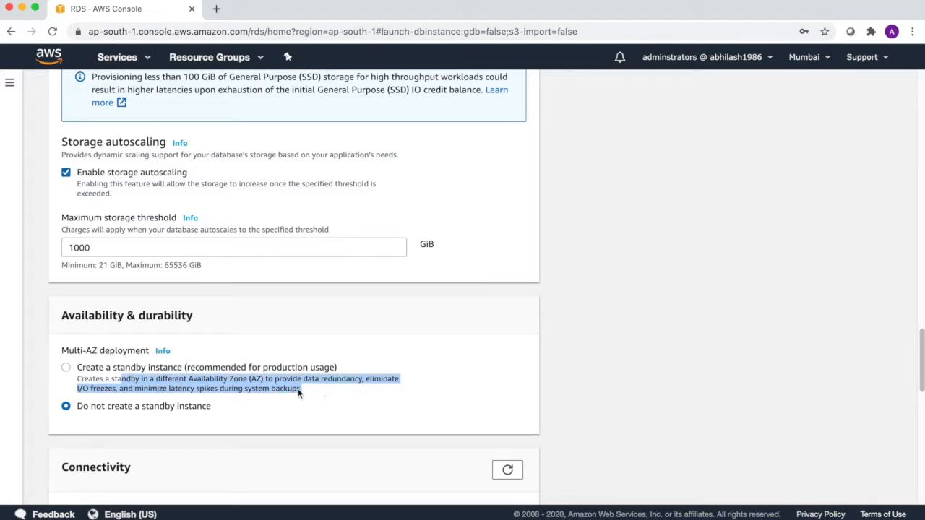
{"action": "left_click", "coordinate": [67, 368]}
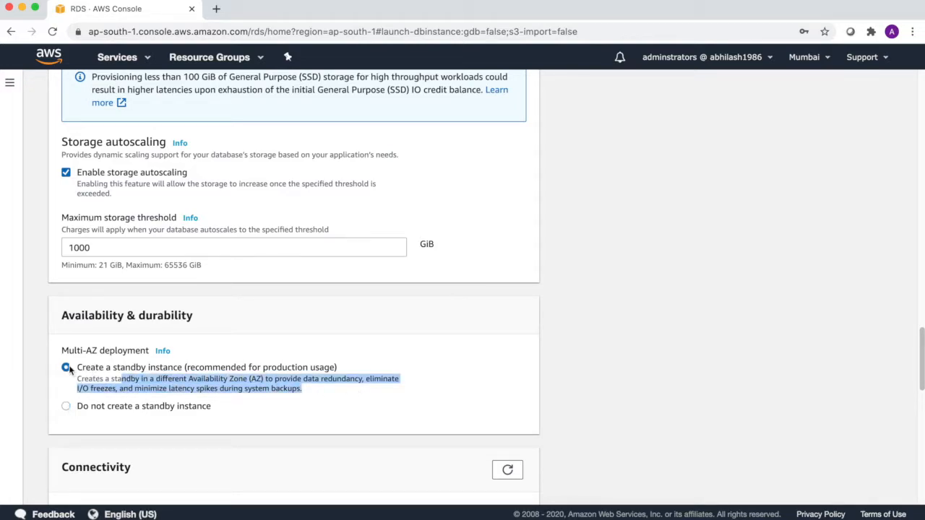
{"action": "left_click", "coordinate": [67, 407]}
{"action": "left_click", "coordinate": [348, 412]}
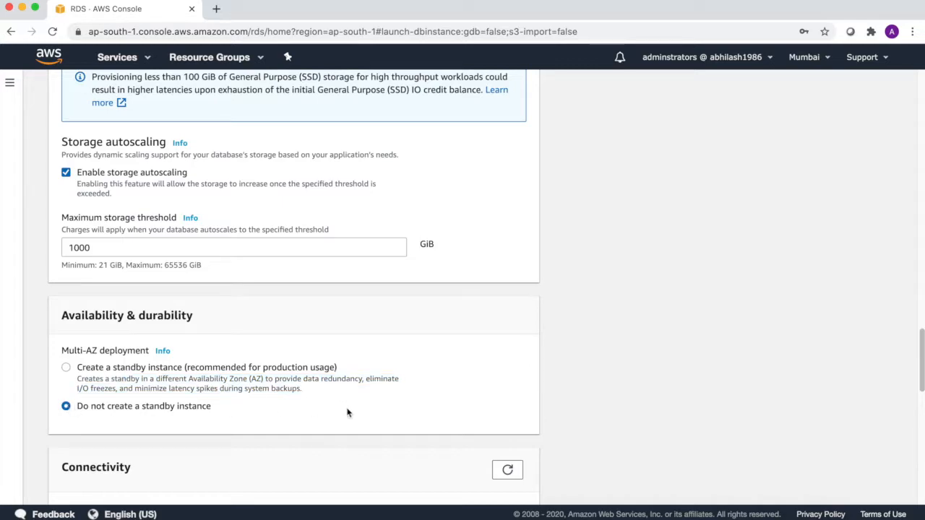
{"action": "scroll", "coordinate": [555, 366], "scroll_direction": "down", "scroll_amount": 1}
{"action": "scroll", "coordinate": [555, 366], "scroll_direction": "down", "scroll_amount": 1}
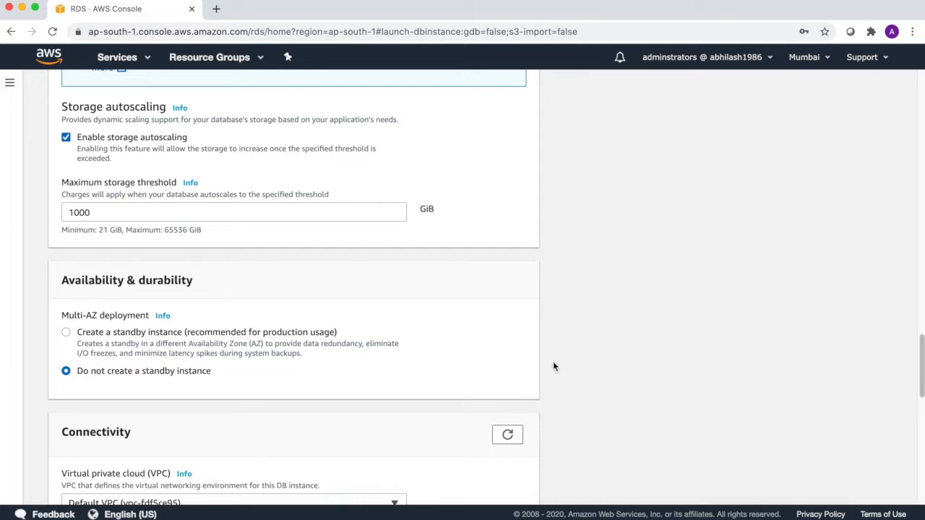
{"action": "scroll", "coordinate": [553, 367], "scroll_direction": "up", "scroll_amount": 3}
{"action": "scroll", "coordinate": [554, 367], "scroll_direction": "up", "scroll_amount": 3}
{"action": "scroll", "coordinate": [553, 368], "scroll_direction": "up", "scroll_amount": 10}
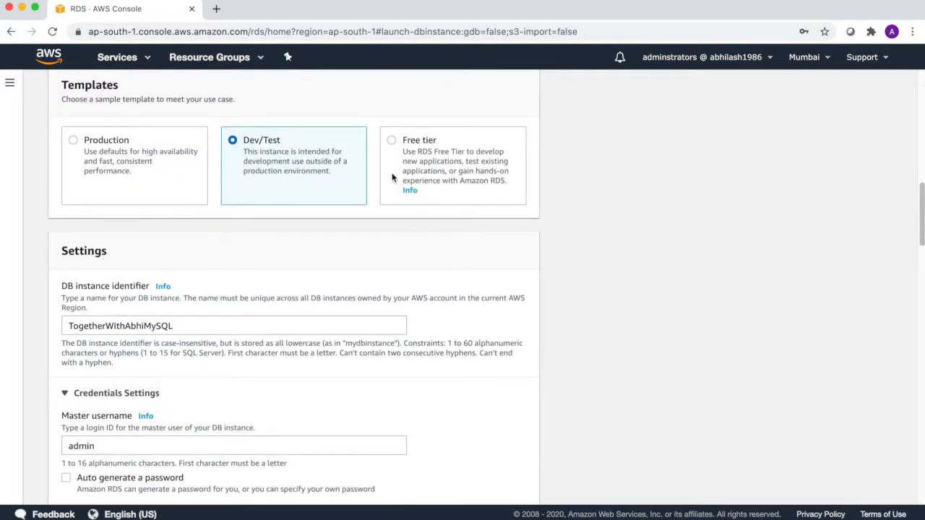
- Return to the Free tier template with db.t2.micro and submit the database creation
{"action": "left_click", "coordinate": [391, 141]}
{"action": "scroll", "coordinate": [463, 243], "scroll_direction": "down", "scroll_amount": 15}
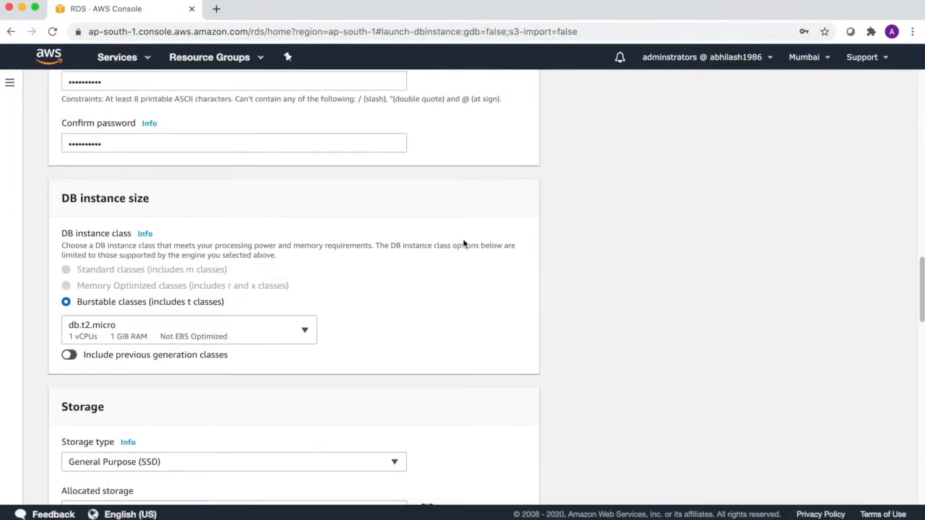
{"action": "scroll", "coordinate": [463, 244], "scroll_direction": "down", "scroll_amount": 15}
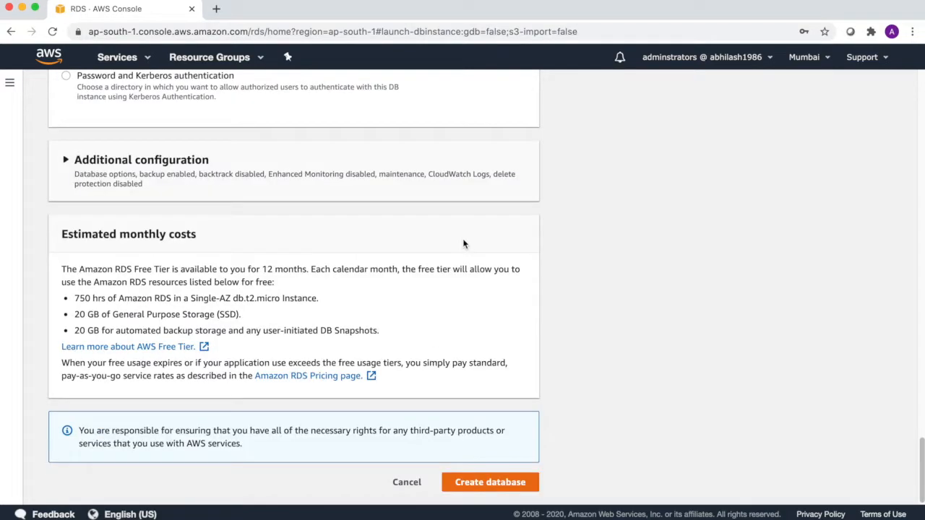
{"action": "left_click", "coordinate": [477, 482]}
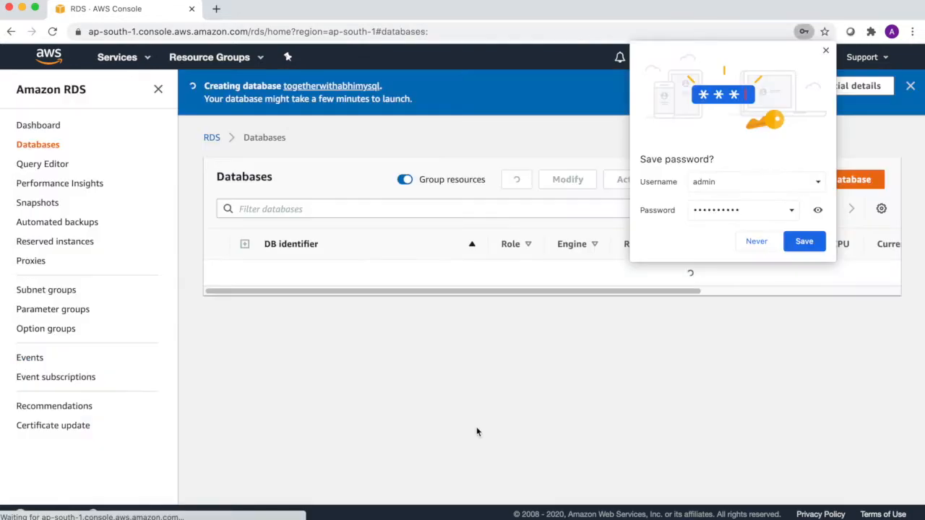
- Decline the browser's password save and watch the db.t2.micro instance become Available
{"action": "left_click", "coordinate": [755, 241]}
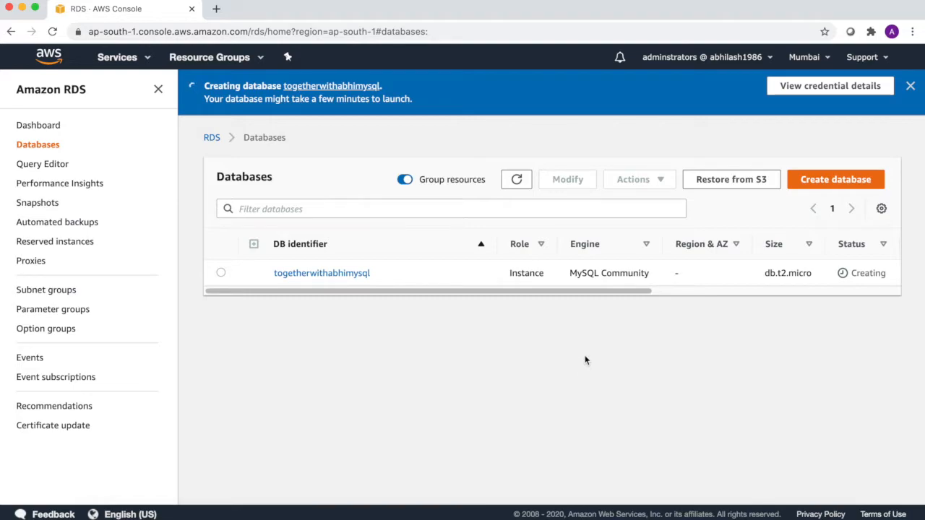
{"action": "left_click_drag", "start_coordinate": [856, 273], "coordinate": [772, 308]}
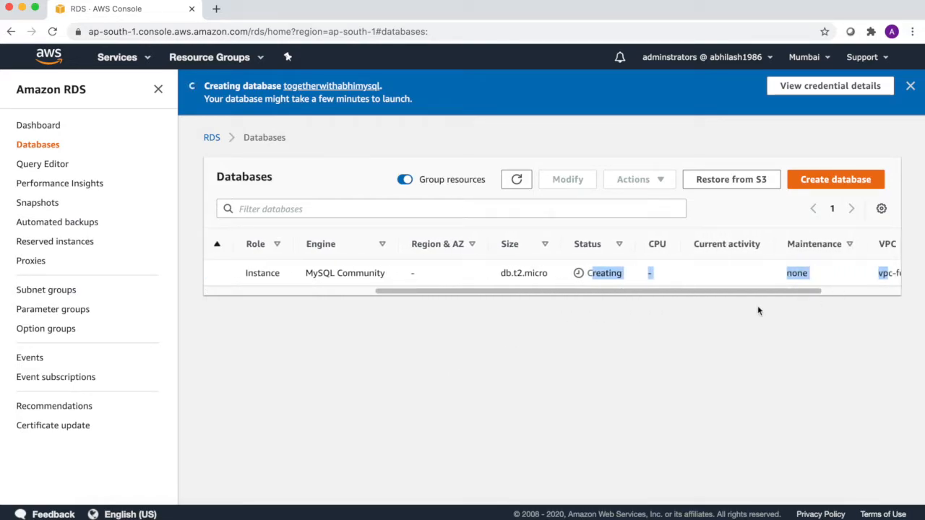
{"action": "left_click", "coordinate": [661, 315]}
{"action": "left_click_drag", "start_coordinate": [612, 293], "coordinate": [430, 305]}
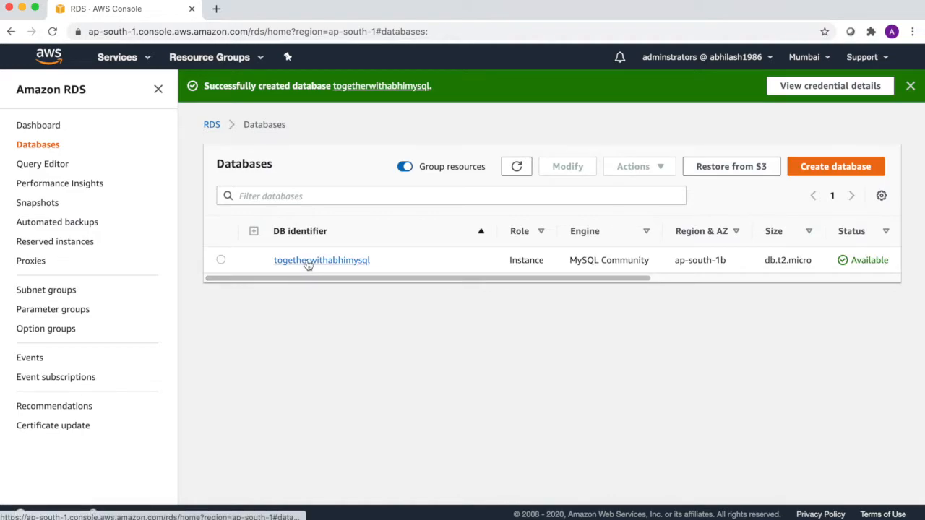
- Review the Databases table columns, including zone ap-south-1b, then open the database's detail page
{"action": "left_click_drag", "start_coordinate": [344, 280], "coordinate": [414, 281]}
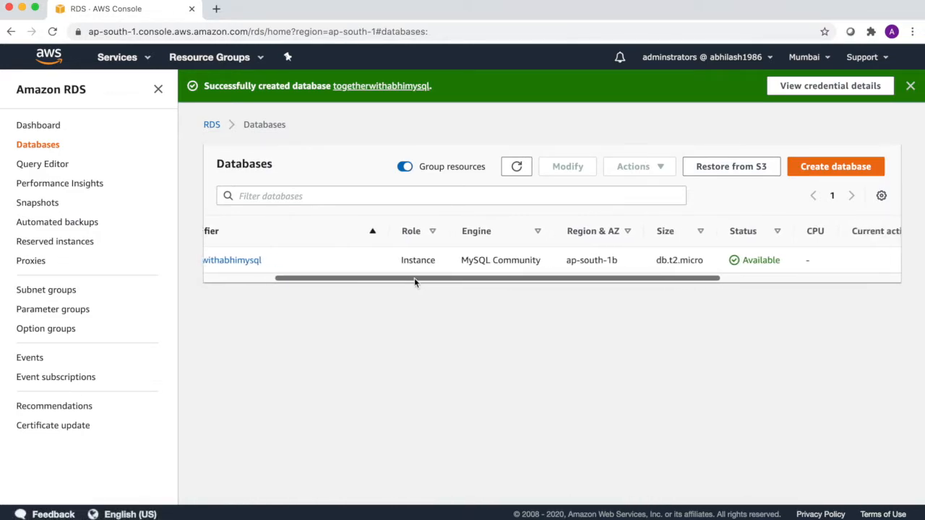
{"action": "left_click_drag", "start_coordinate": [461, 260], "coordinate": [602, 279]}
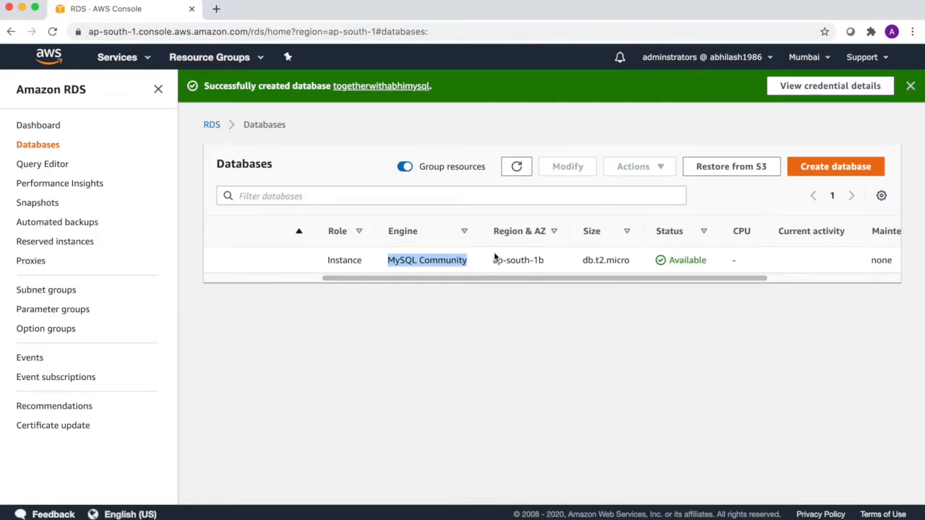
{"action": "left_click_drag", "start_coordinate": [492, 260], "coordinate": [547, 263]}
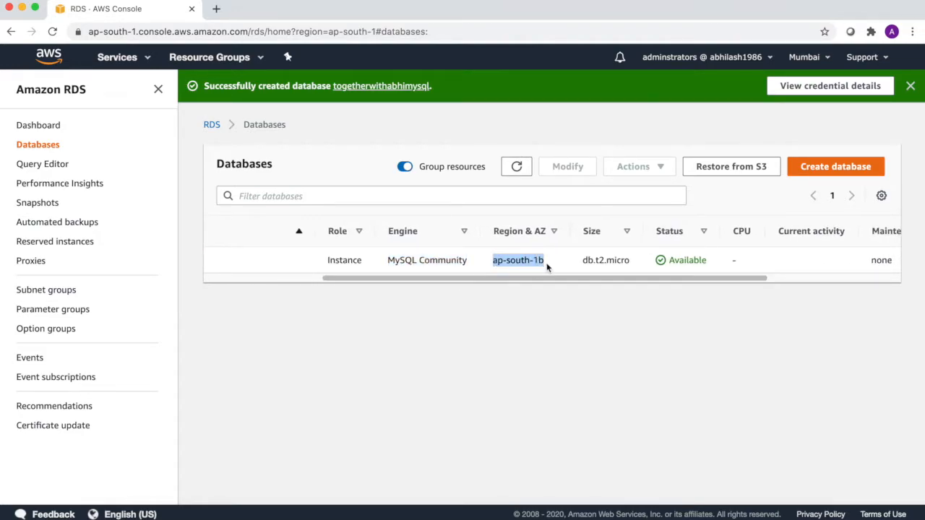
{"action": "left_click_drag", "start_coordinate": [657, 276], "coordinate": [715, 282]}
{"action": "left_click", "coordinate": [586, 260]}
{"action": "left_click_drag", "start_coordinate": [585, 260], "coordinate": [749, 288]}
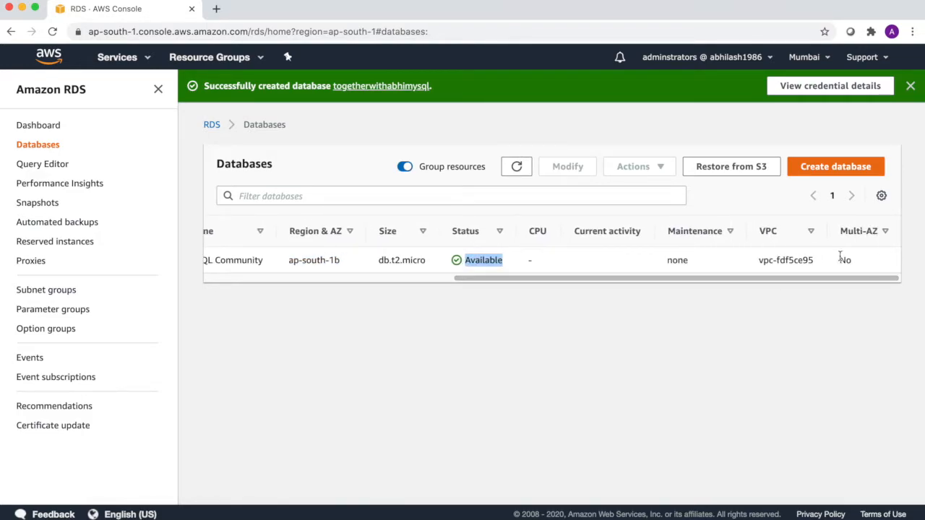
{"action": "left_click_drag", "start_coordinate": [860, 266], "coordinate": [823, 266]}
{"action": "left_click_drag", "start_coordinate": [761, 281], "coordinate": [513, 279]}
{"action": "left_click", "coordinate": [291, 263]}
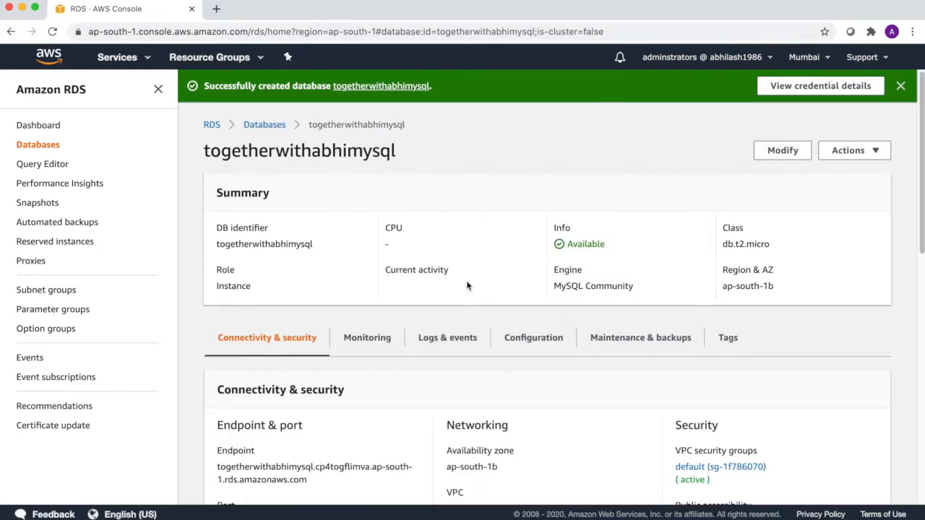
{"action": "scroll", "coordinate": [467, 287], "scroll_direction": "down", "scroll_amount": 3}
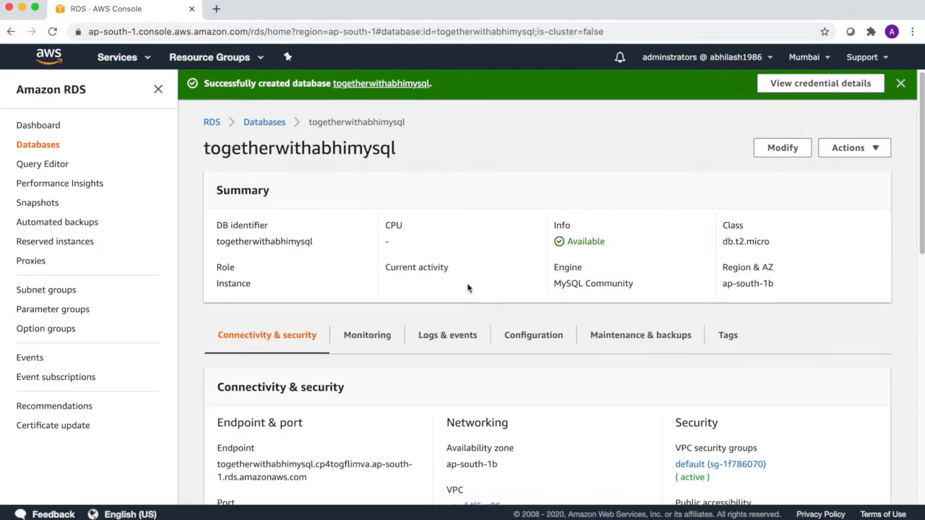
{"action": "scroll", "coordinate": [467, 288], "scroll_direction": "down", "scroll_amount": 1}
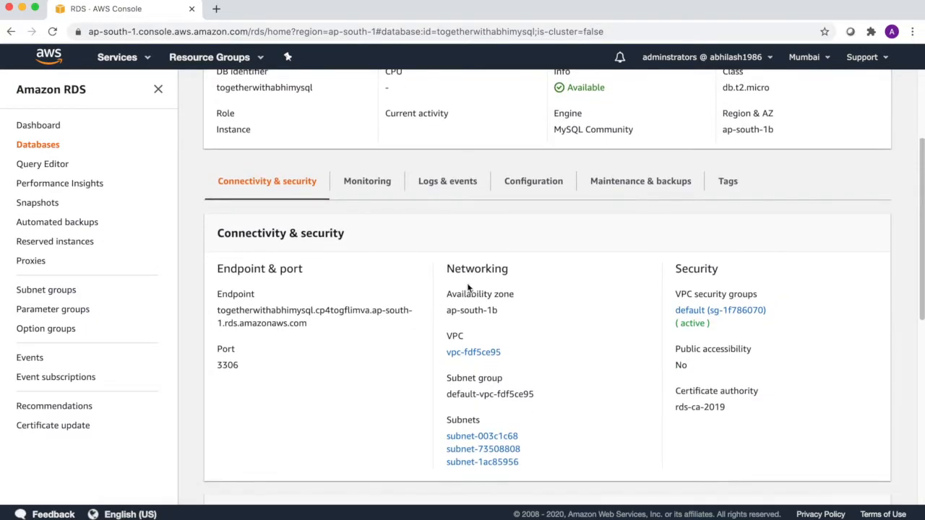
{"action": "scroll", "coordinate": [467, 287], "scroll_direction": "up", "scroll_amount": 4}
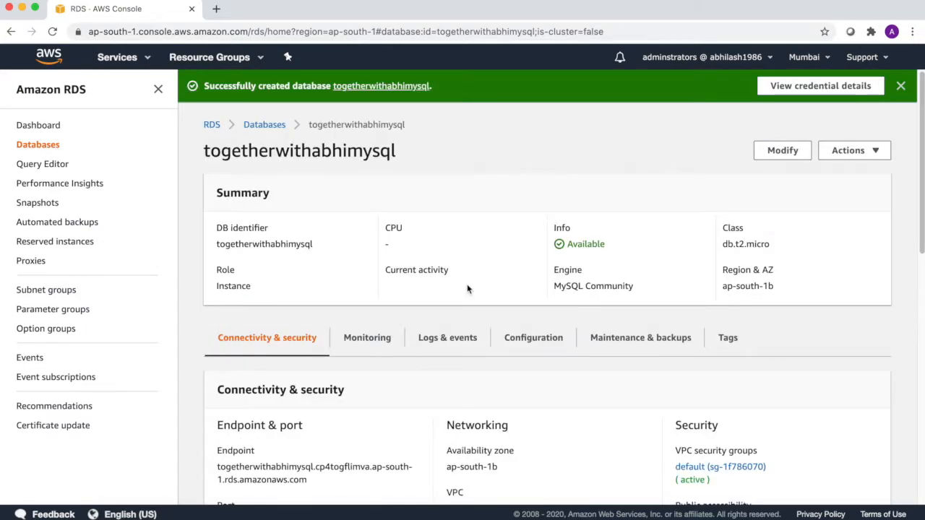
{"action": "left_click", "coordinate": [878, 151]}
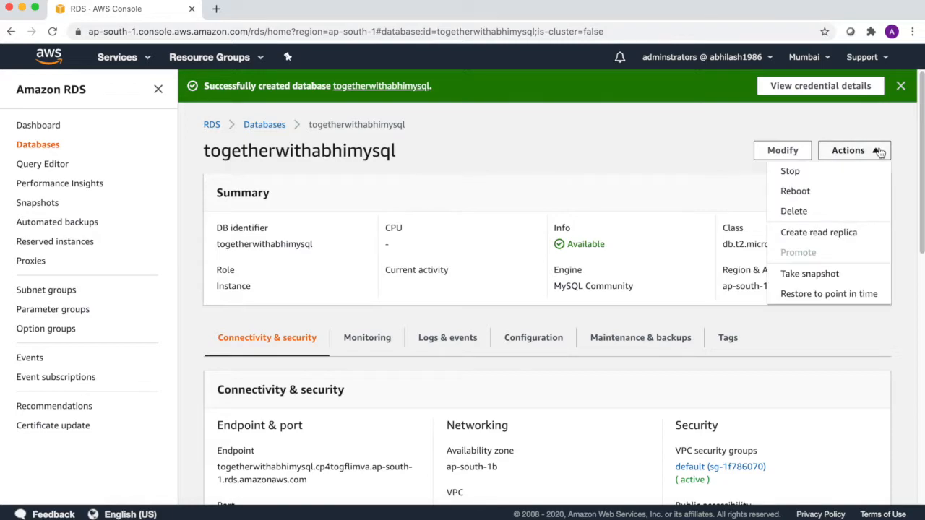
{"action": "left_click", "coordinate": [824, 234]}
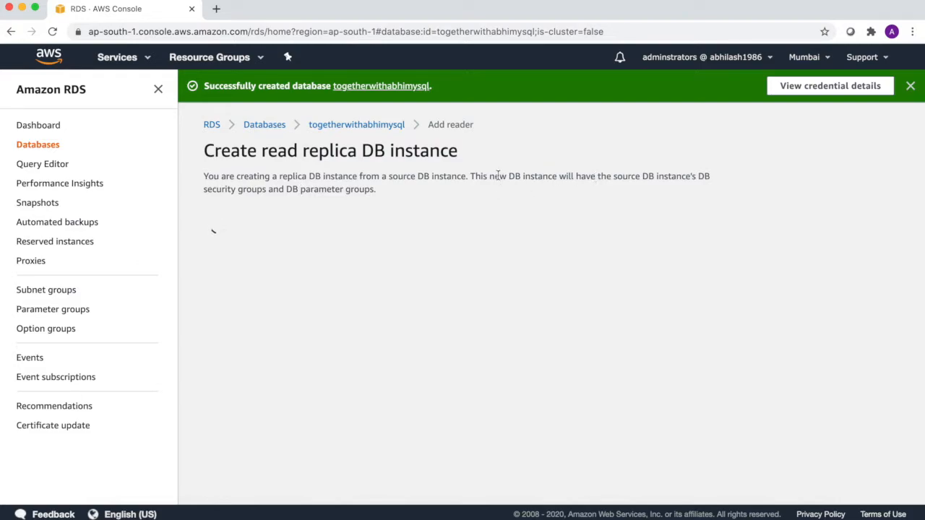
{"action": "left_click_drag", "start_coordinate": [488, 177], "coordinate": [686, 189]}
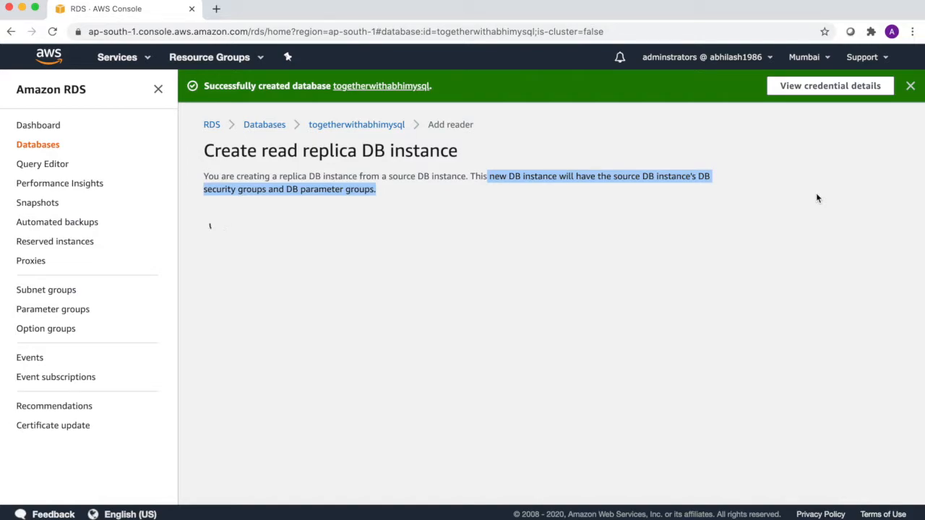
{"action": "left_click", "coordinate": [816, 198]}
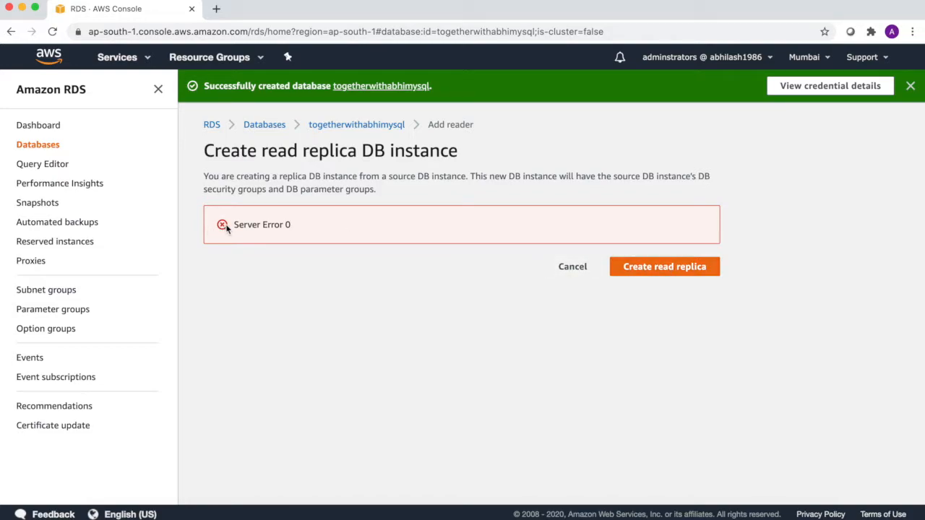
{"action": "left_click", "coordinate": [572, 267]}
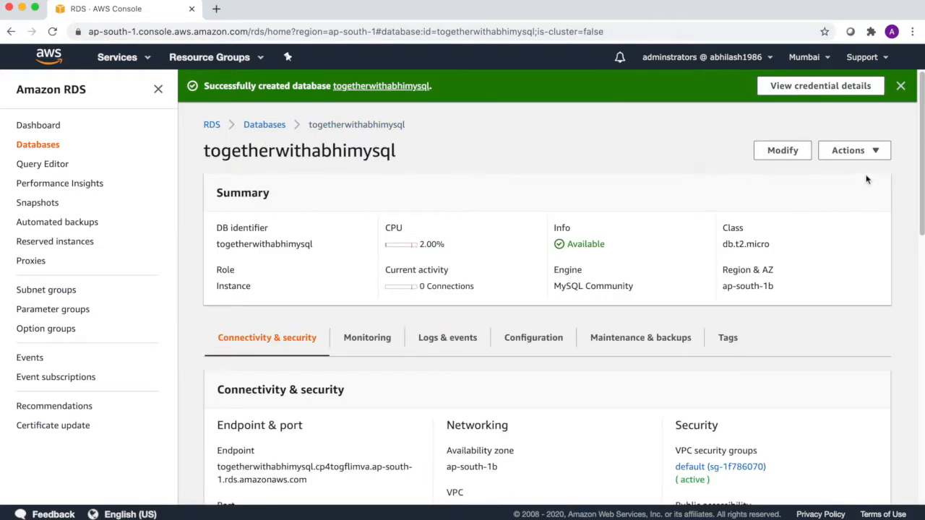
- Open Actions > Create read replica for togetherwithabhimysql
{"action": "left_click", "coordinate": [864, 152]}
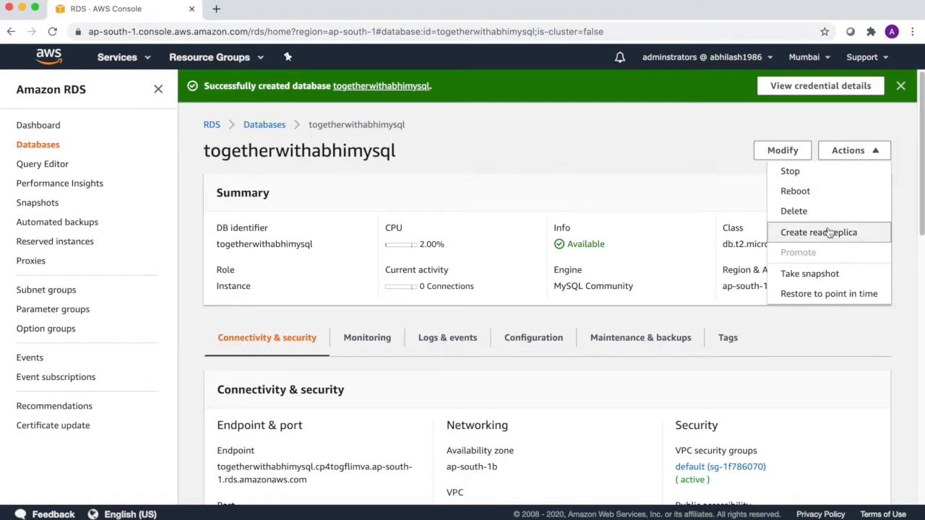
{"action": "left_click", "coordinate": [829, 231]}
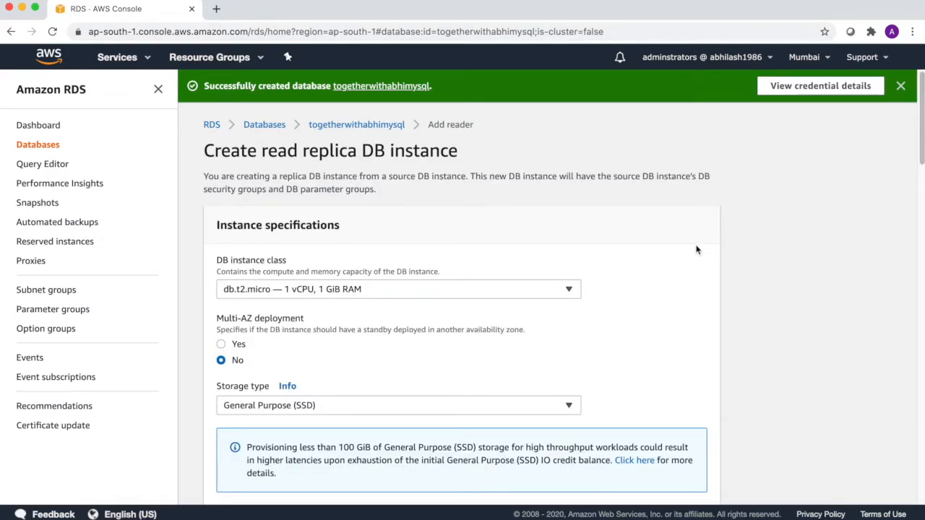
{"action": "scroll", "coordinate": [696, 249], "scroll_direction": "down", "scroll_amount": 2}
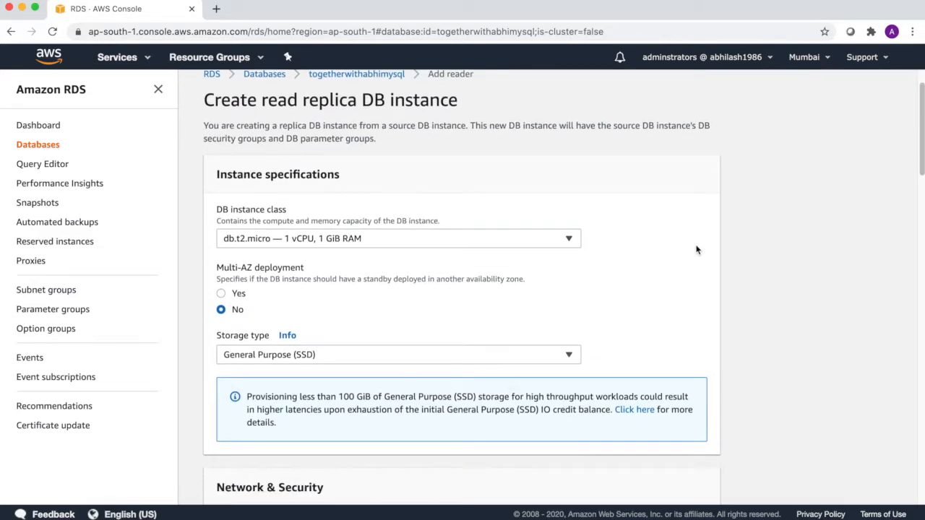
{"action": "scroll", "coordinate": [697, 249], "scroll_direction": "down", "scroll_amount": 1}
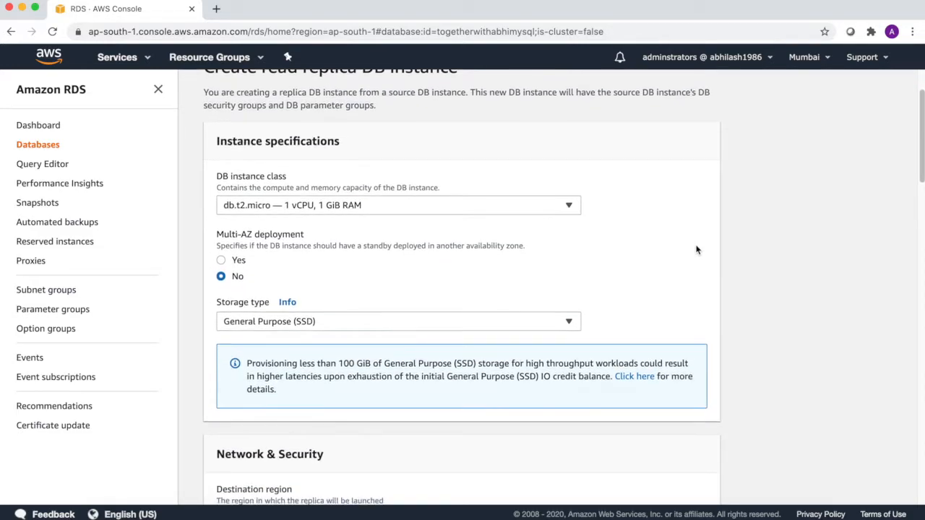
- Toggle Multi-AZ deployment for the replica off and back to Yes
{"action": "left_click", "coordinate": [222, 258]}
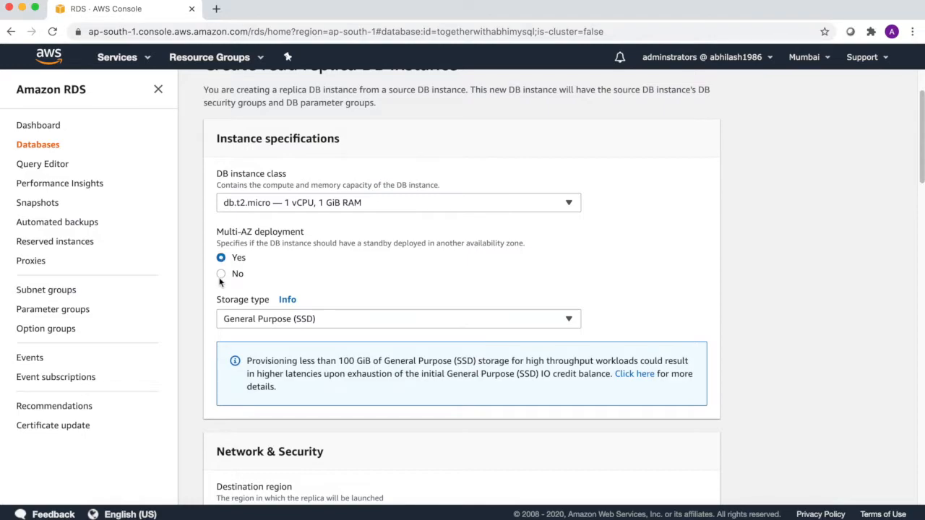
{"action": "left_click_drag", "start_coordinate": [233, 244], "coordinate": [526, 244]}
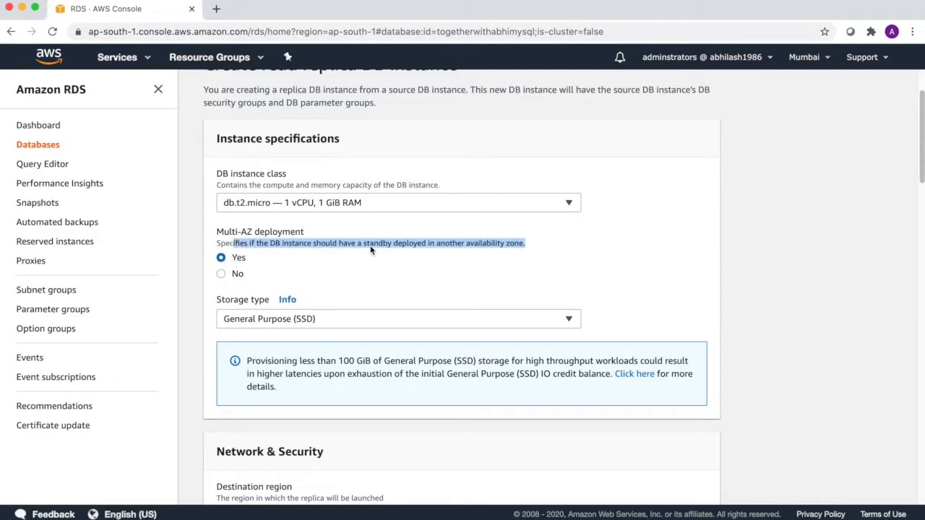
{"action": "left_click", "coordinate": [369, 261]}
{"action": "left_click", "coordinate": [222, 276]}
{"action": "left_click", "coordinate": [222, 258]}
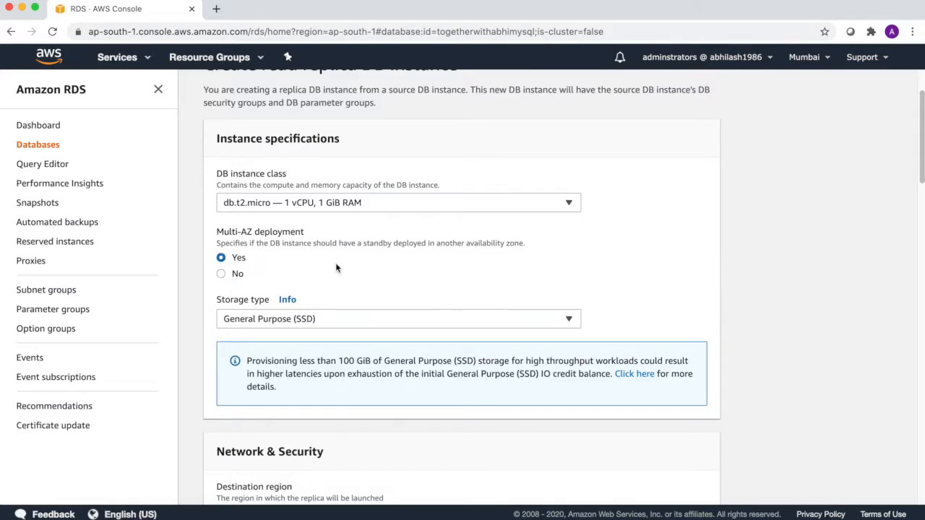
{"action": "scroll", "coordinate": [338, 262], "scroll_direction": "down", "scroll_amount": 1}
- Set Multi-AZ to No, keeping General Purpose (SSD) storage and No preference zone
{"action": "left_click", "coordinate": [222, 236]}
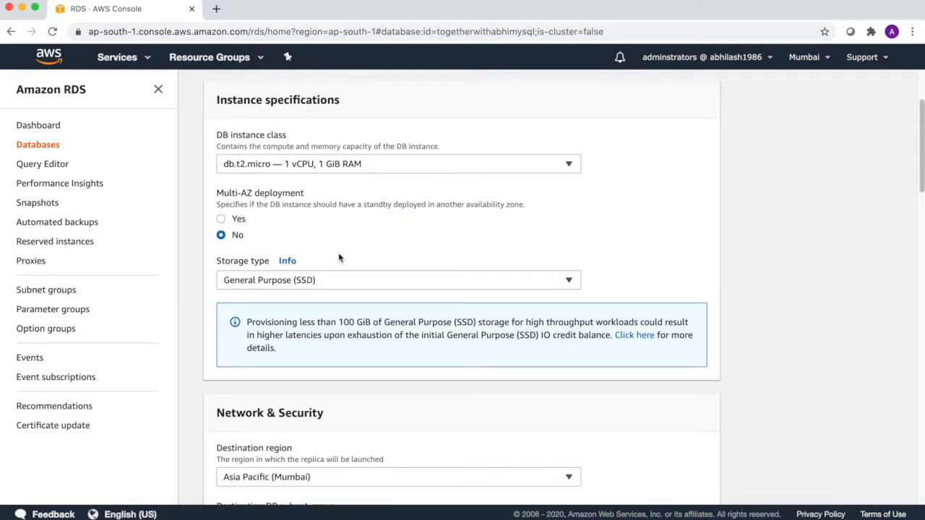
{"action": "scroll", "coordinate": [334, 258], "scroll_direction": "down", "scroll_amount": 1}
{"action": "left_click", "coordinate": [450, 245]}
{"action": "left_click", "coordinate": [451, 245]}
{"action": "scroll", "coordinate": [401, 281], "scroll_direction": "down", "scroll_amount": 4}
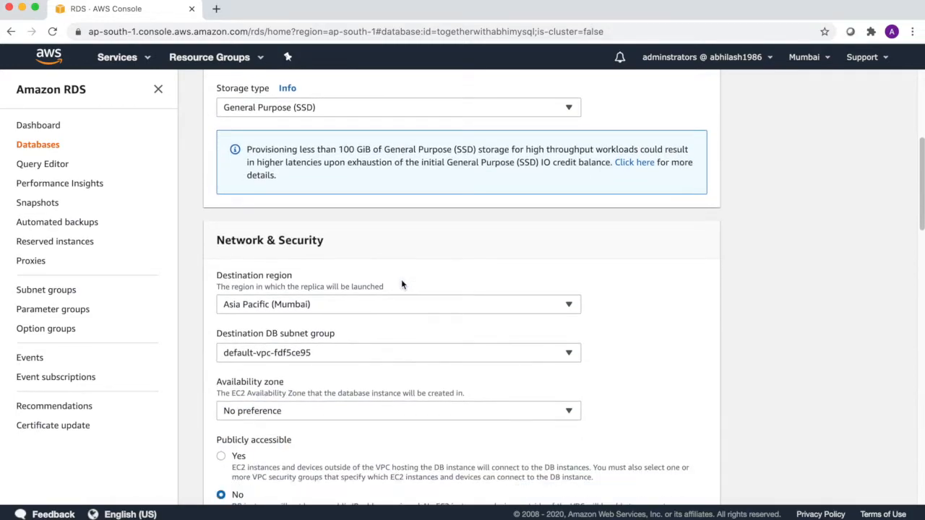
{"action": "scroll", "coordinate": [402, 284], "scroll_direction": "down", "scroll_amount": 3}
{"action": "scroll", "coordinate": [398, 271], "scroll_direction": "down", "scroll_amount": 1}
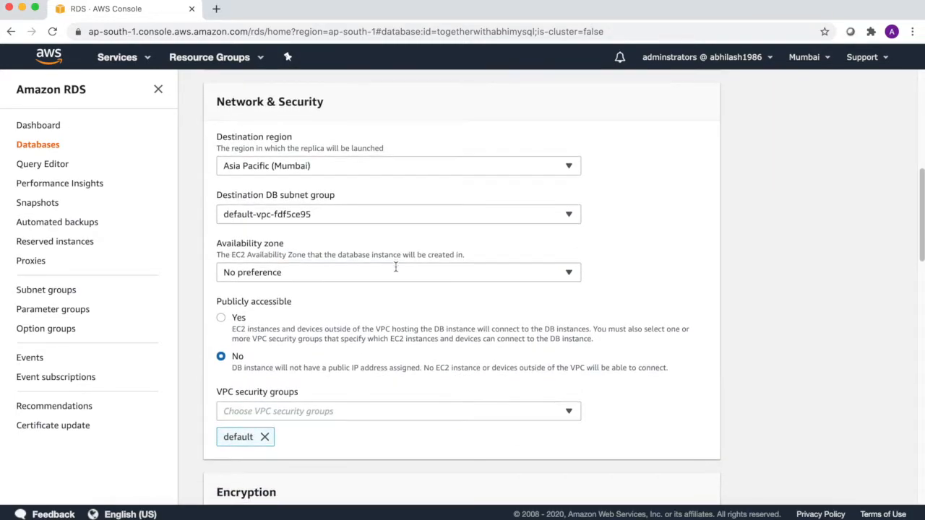
{"action": "left_click", "coordinate": [405, 269]}
{"action": "left_click", "coordinate": [405, 269]}
- Toggle encryption on and back to Disable, then review the form down to Maintenance
{"action": "scroll", "coordinate": [357, 289], "scroll_direction": "down", "scroll_amount": 2}
{"action": "scroll", "coordinate": [357, 293], "scroll_direction": "down", "scroll_amount": 2}
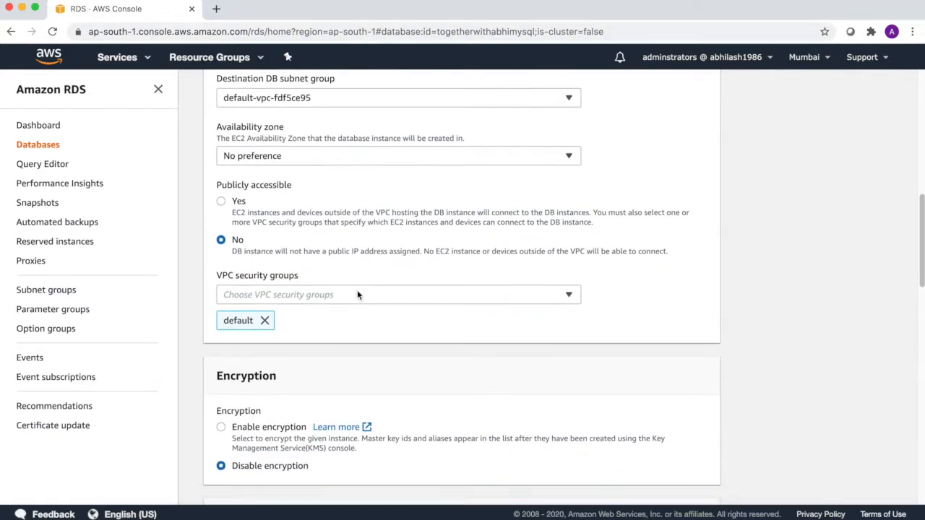
{"action": "scroll", "coordinate": [357, 291], "scroll_direction": "down", "scroll_amount": 3}
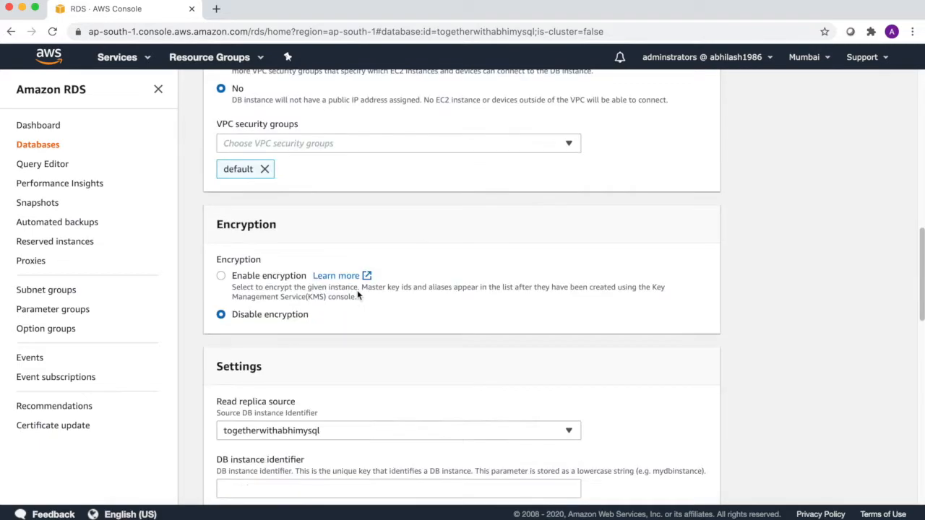
{"action": "left_click", "coordinate": [220, 277]}
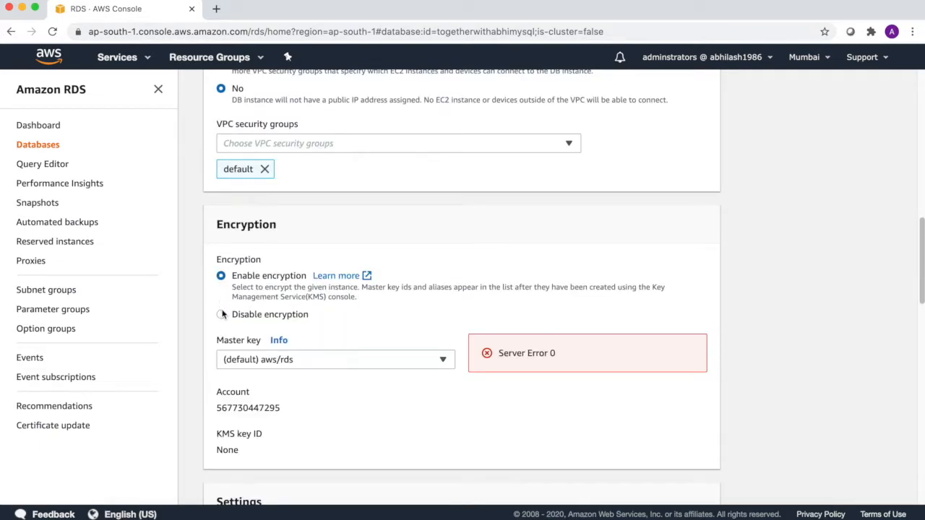
{"action": "left_click", "coordinate": [221, 314]}
{"action": "scroll", "coordinate": [365, 312], "scroll_direction": "down", "scroll_amount": 5}
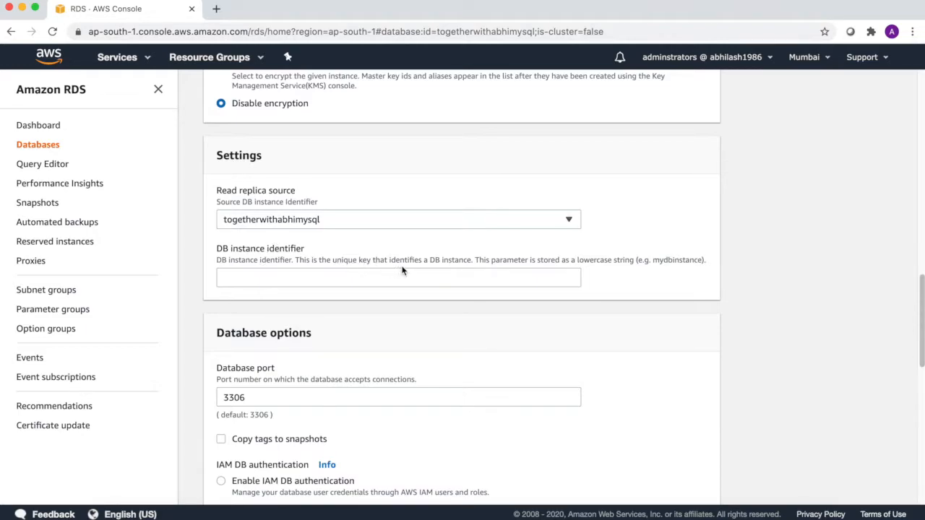
{"action": "scroll", "coordinate": [414, 269], "scroll_direction": "down", "scroll_amount": 3}
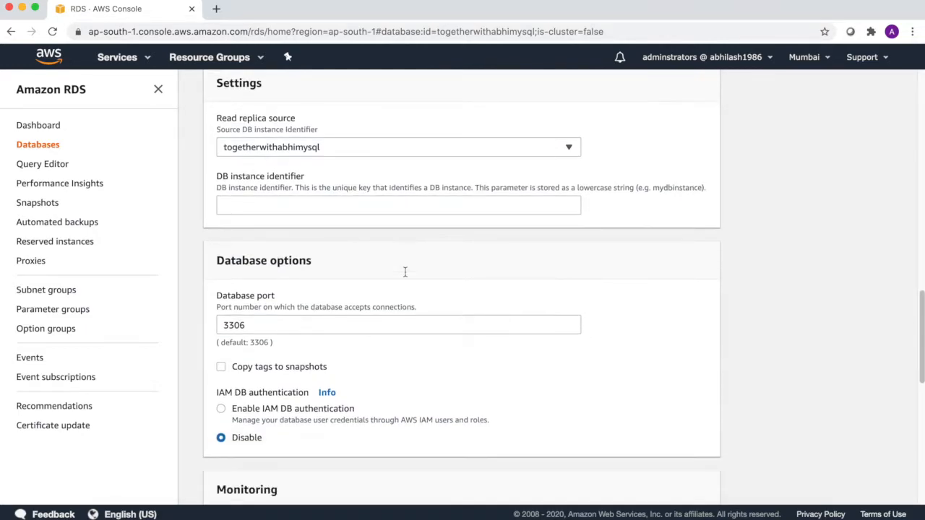
{"action": "scroll", "coordinate": [405, 274], "scroll_direction": "down", "scroll_amount": 1}
{"action": "scroll", "coordinate": [340, 275], "scroll_direction": "down", "scroll_amount": 1}
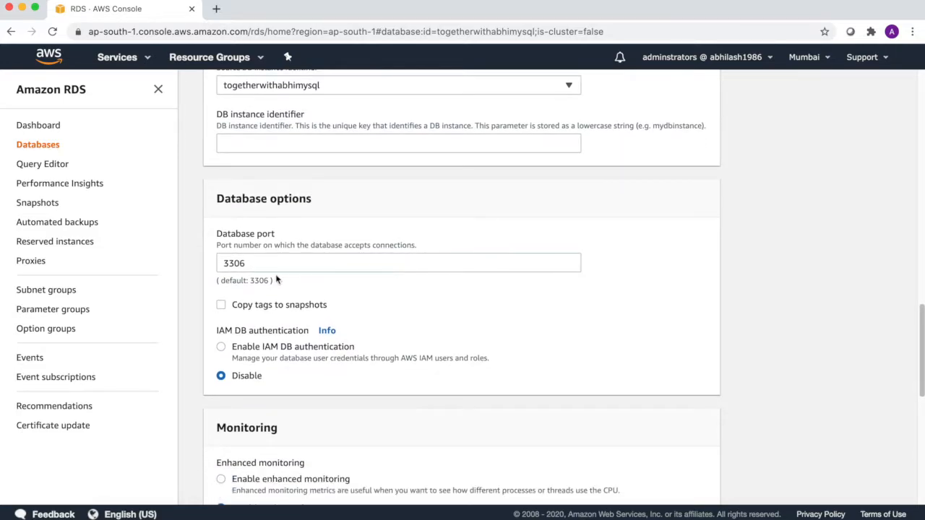
{"action": "left_click_drag", "start_coordinate": [229, 263], "coordinate": [274, 262]}
{"action": "scroll", "coordinate": [311, 304], "scroll_direction": "down", "scroll_amount": 2}
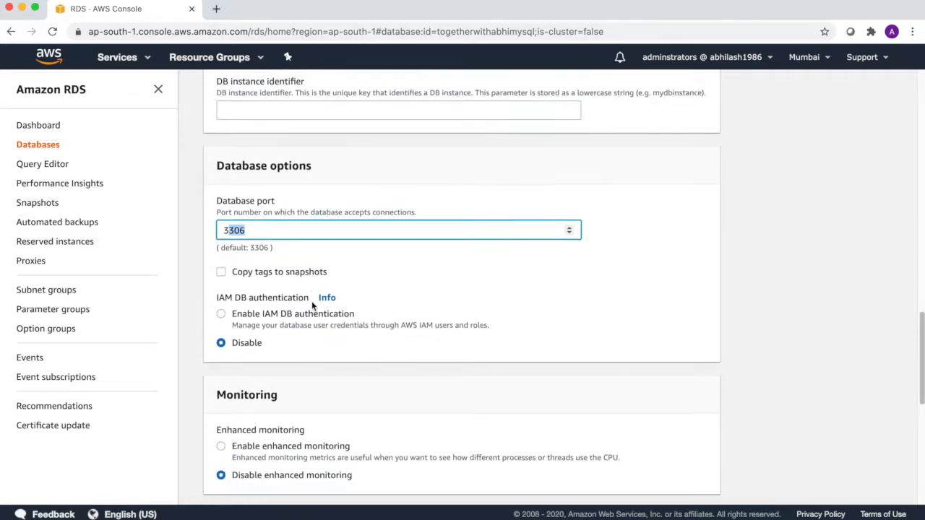
{"action": "scroll", "coordinate": [311, 303], "scroll_direction": "down", "scroll_amount": 6}
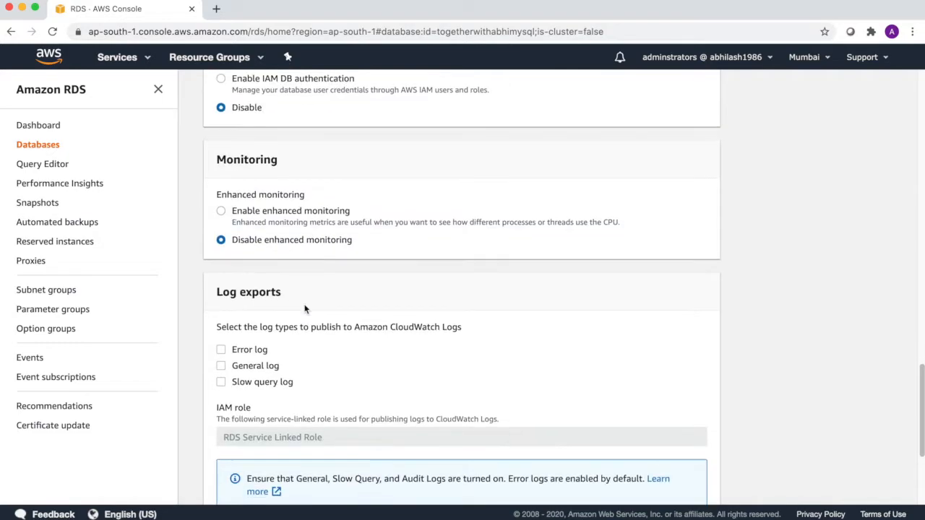
{"action": "scroll", "coordinate": [304, 309], "scroll_direction": "down", "scroll_amount": 3}
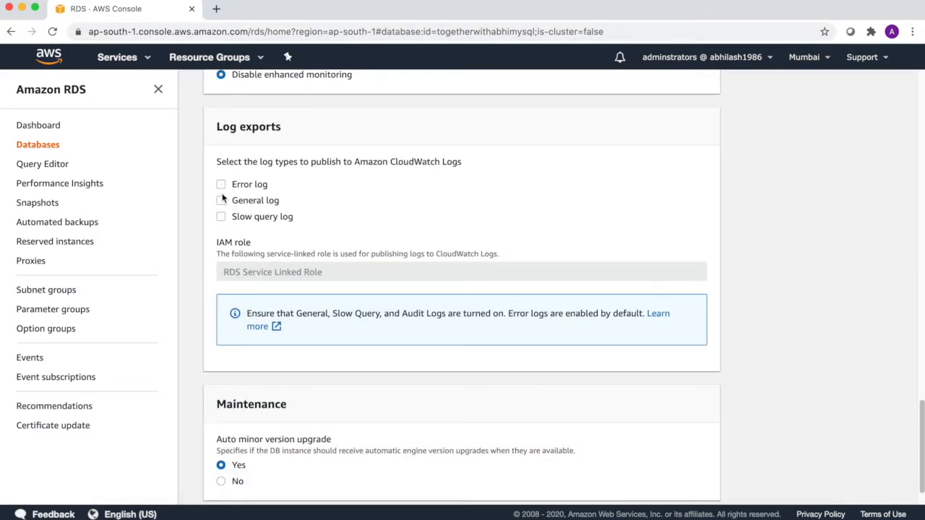
{"action": "scroll", "coordinate": [277, 286], "scroll_direction": "down", "scroll_amount": 1}
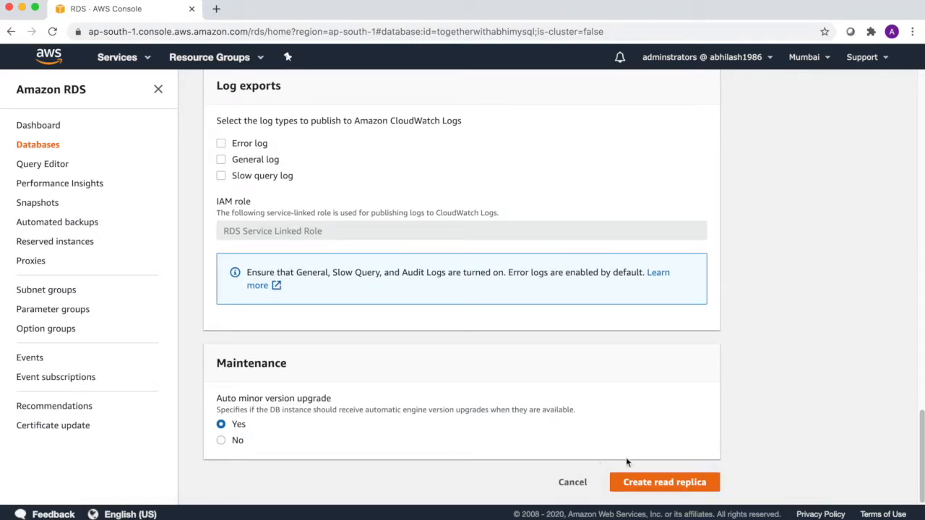
- Submit the read replica, hit the blank DBInstanceIdentifier error, and return to Settings
{"action": "left_click", "coordinate": [672, 489]}
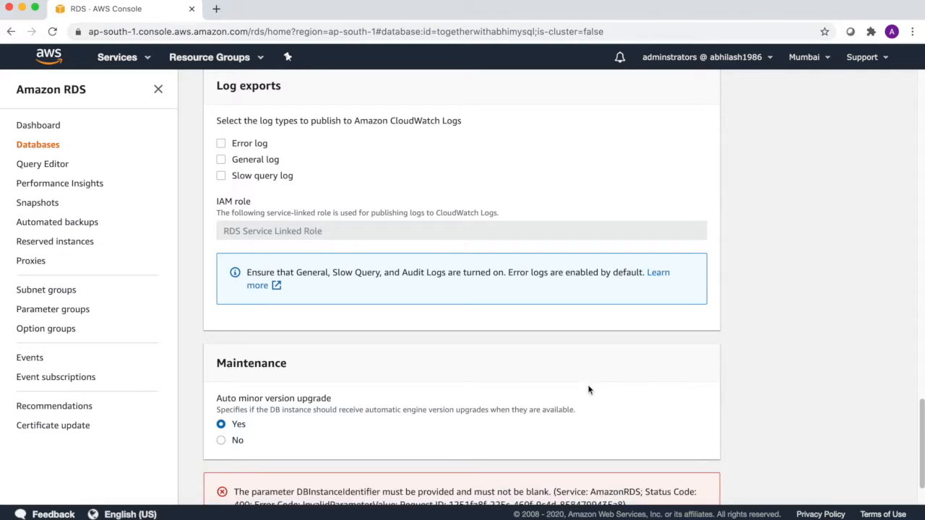
{"action": "scroll", "coordinate": [581, 392], "scroll_direction": "down", "scroll_amount": 1}
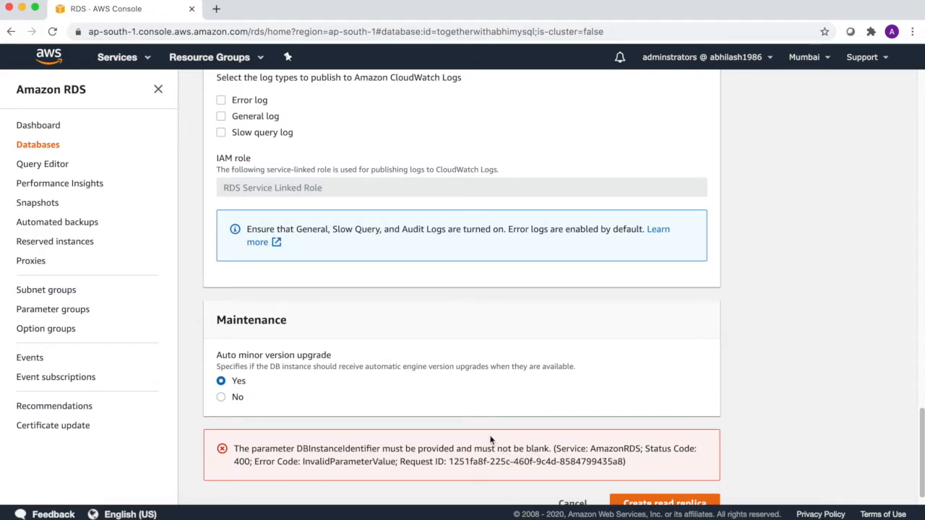
{"action": "scroll", "coordinate": [470, 408], "scroll_direction": "up", "scroll_amount": 8}
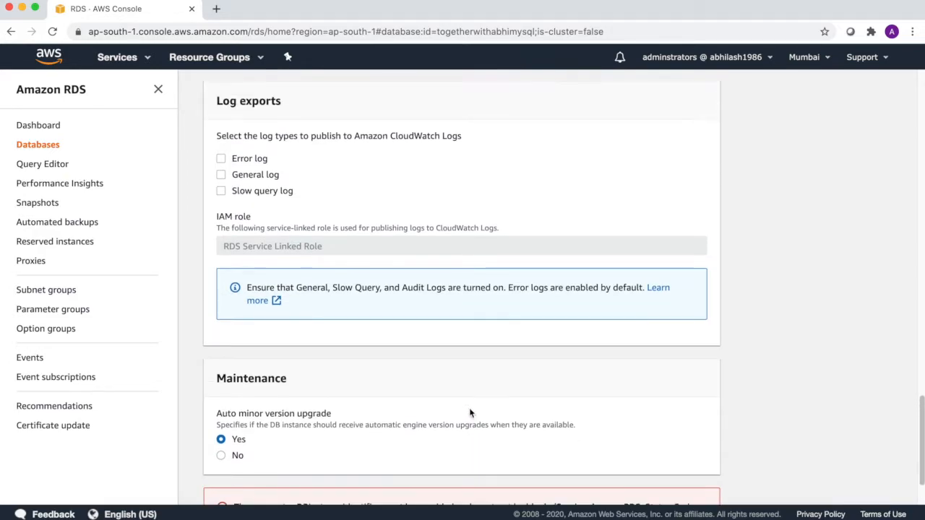
{"action": "scroll", "coordinate": [470, 413], "scroll_direction": "up", "scroll_amount": 4}
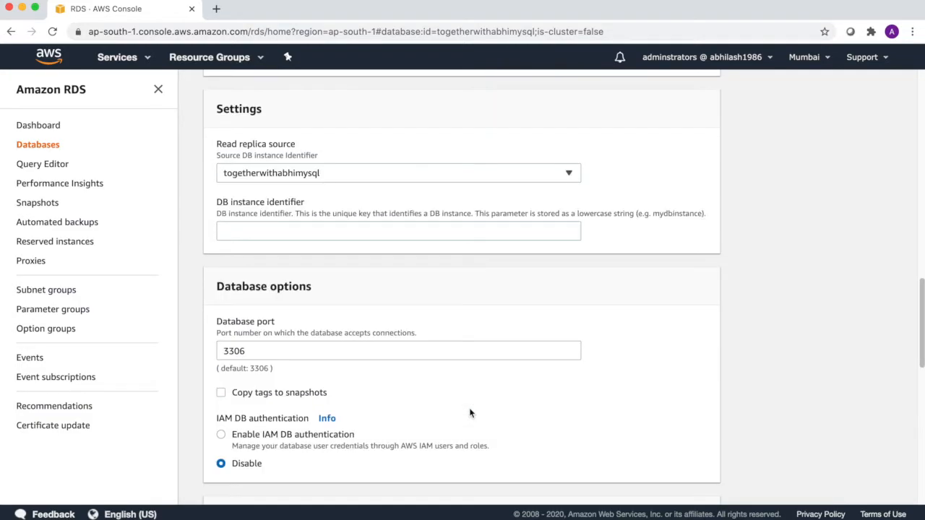
- Name the read replica togetherwithabhimysqlreadreplica and submit its creation
{"action": "left_click", "coordinate": [327, 231]}
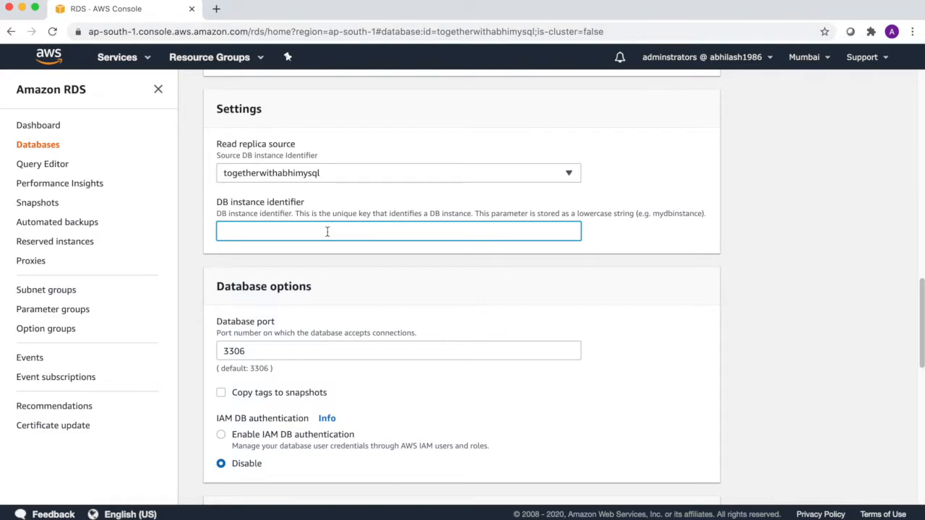
{"action": "type", "text": "togetherwithabhimysqlreadre"}
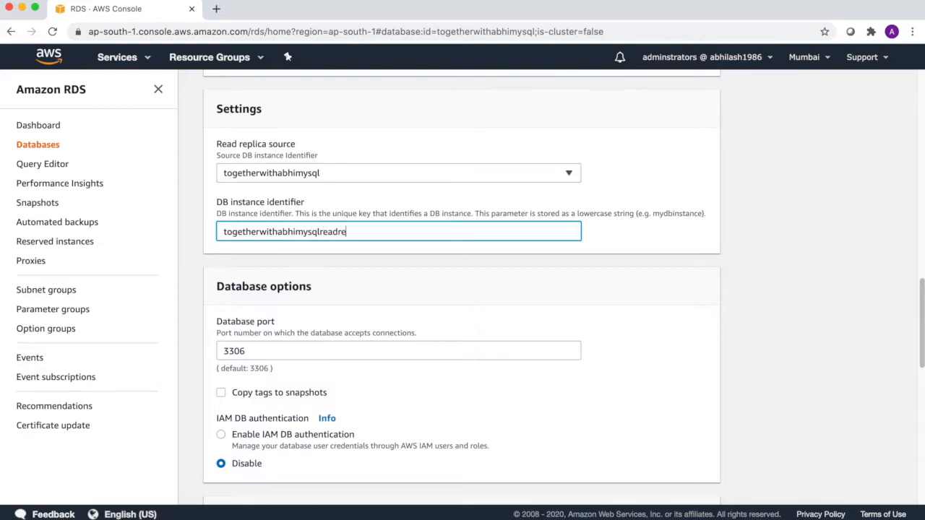
{"action": "scroll", "coordinate": [333, 235], "scroll_direction": "up", "scroll_amount": 10}
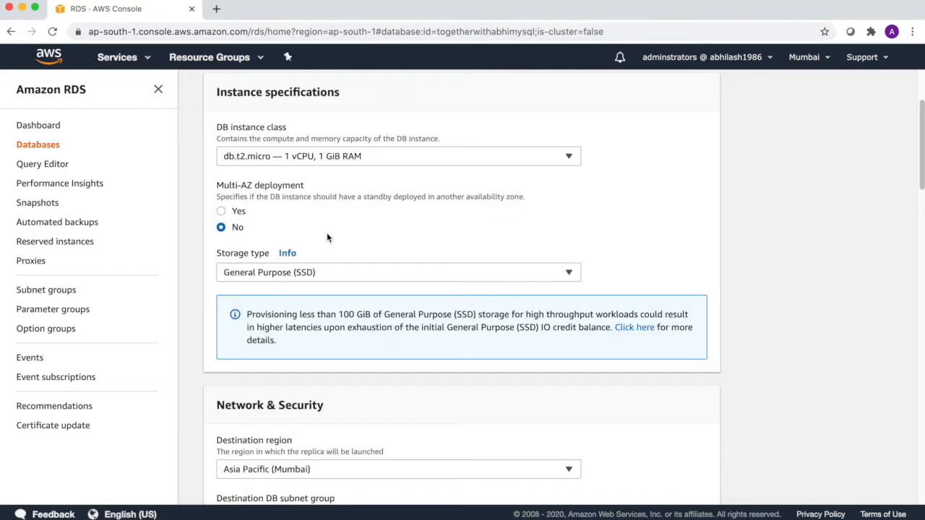
{"action": "scroll", "coordinate": [333, 235], "scroll_direction": "down", "scroll_amount": 20}
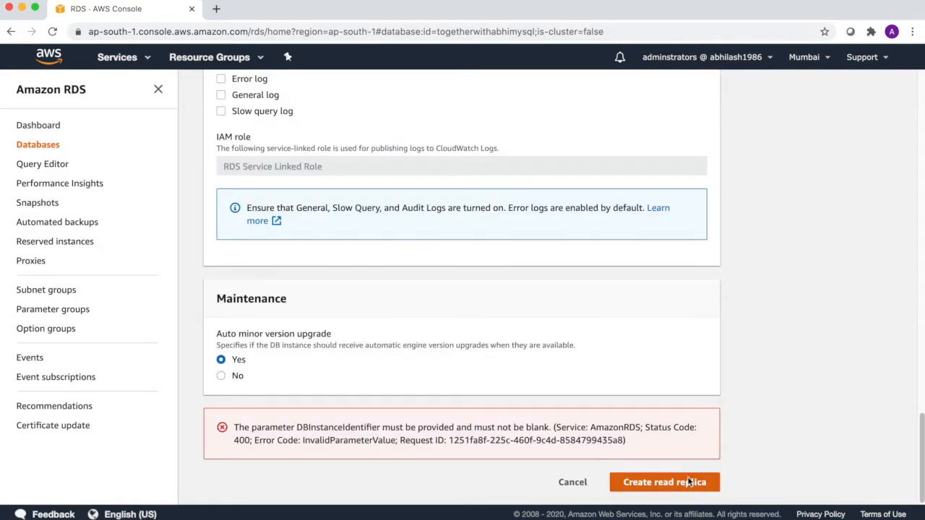
{"action": "left_click", "coordinate": [689, 482]}
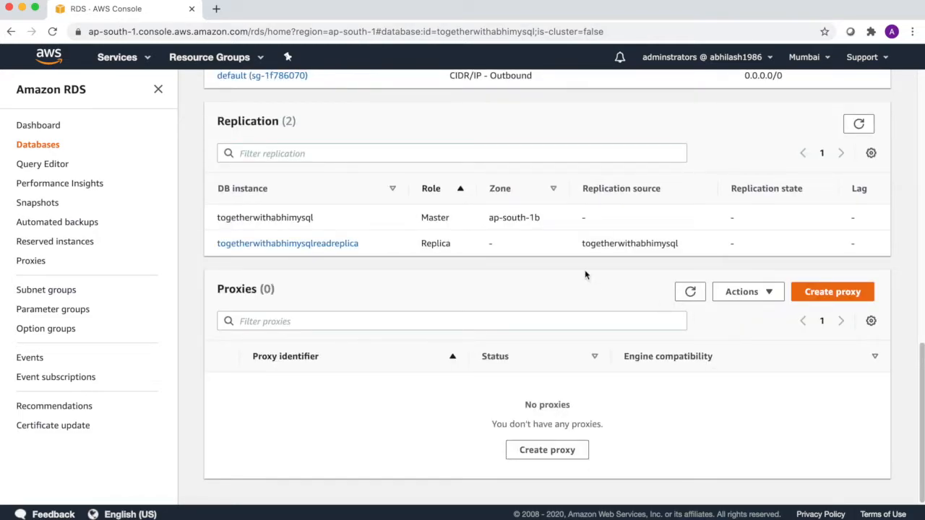
{"action": "left_click_drag", "start_coordinate": [426, 243], "coordinate": [443, 217]}
{"action": "left_click_drag", "start_coordinate": [921, 363], "coordinate": [922, 104]}
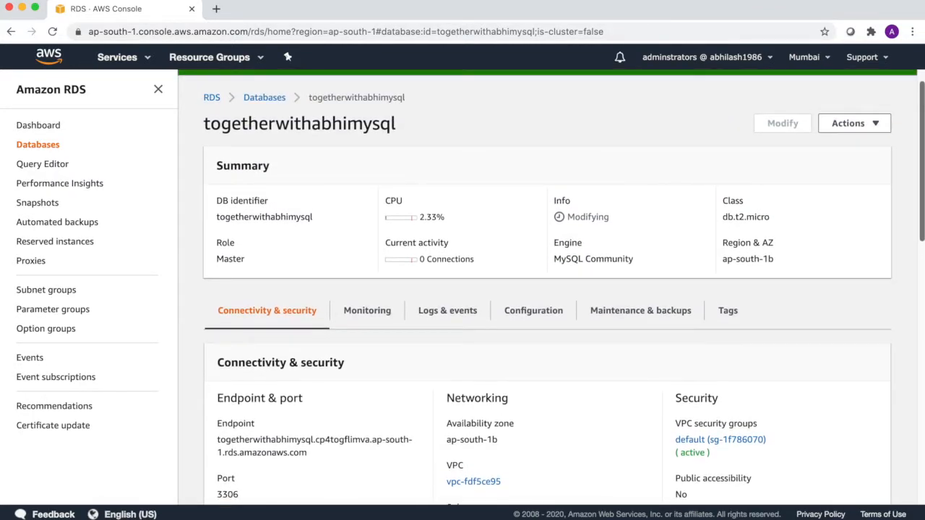
{"action": "scroll", "coordinate": [436, 478], "scroll_direction": "down", "scroll_amount": 6}
{"action": "scroll", "coordinate": [547, 287], "scroll_direction": "down", "scroll_amount": 2}
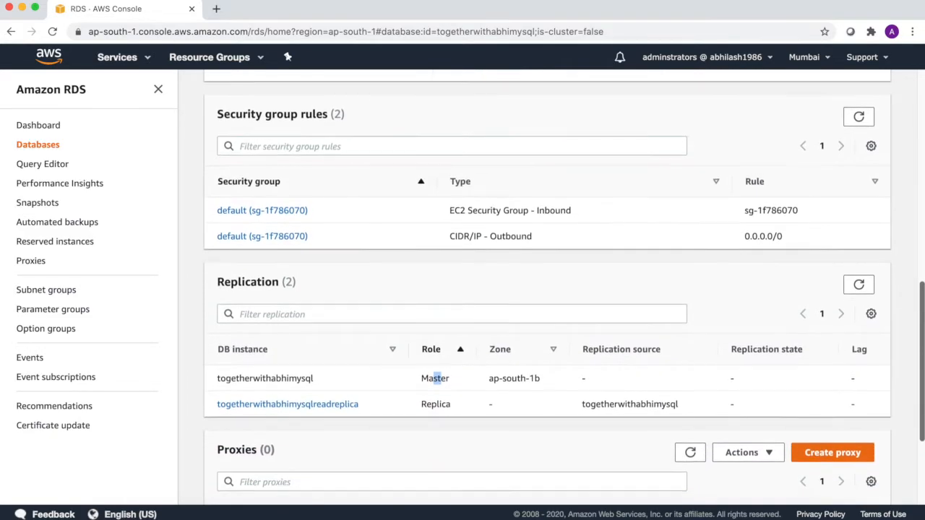
{"action": "scroll", "coordinate": [547, 287], "scroll_direction": "down", "scroll_amount": 1}
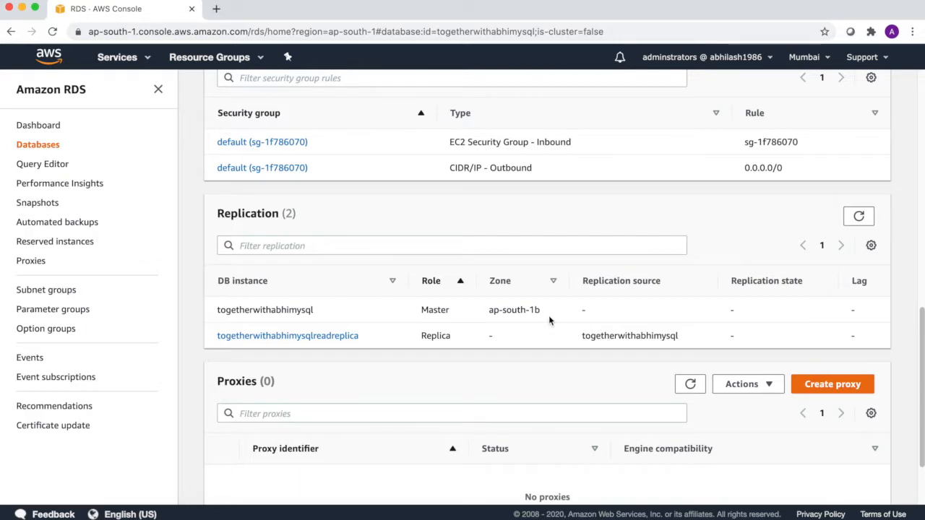
{"action": "scroll", "coordinate": [548, 315], "scroll_direction": "down", "scroll_amount": 1}
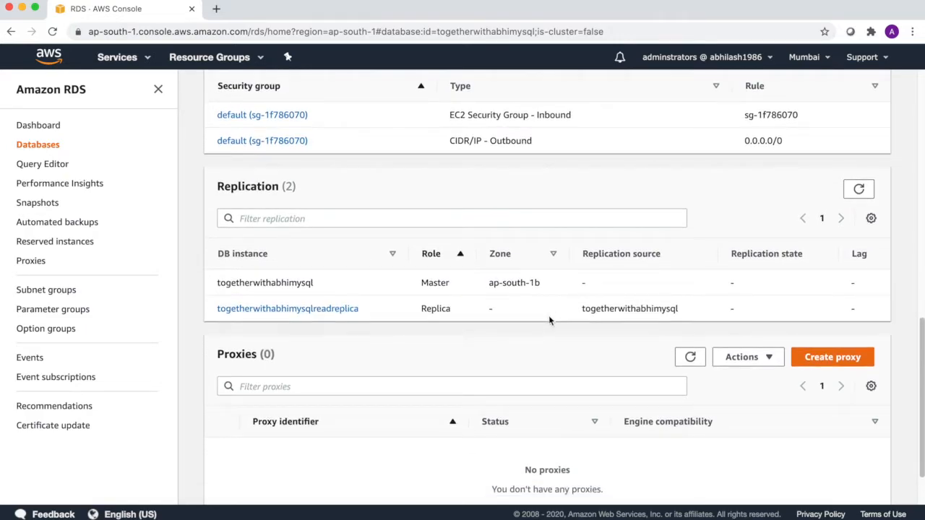
{"action": "scroll", "coordinate": [548, 315], "scroll_direction": "down", "scroll_amount": 1}
{"action": "scroll", "coordinate": [549, 314], "scroll_direction": "up", "scroll_amount": 10}
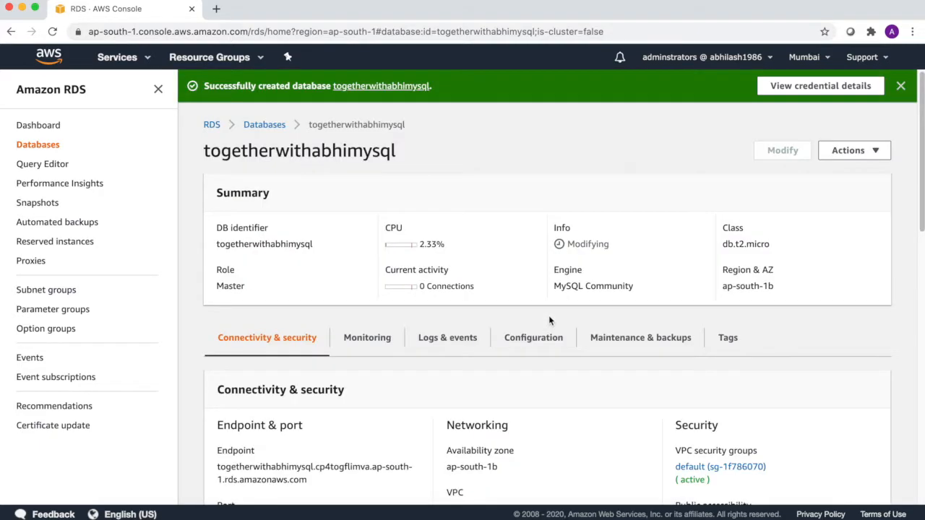
- Go from the RDS dashboard to DB instances and check the master Modifying and the replica Creating
{"action": "left_click", "coordinate": [47, 127]}
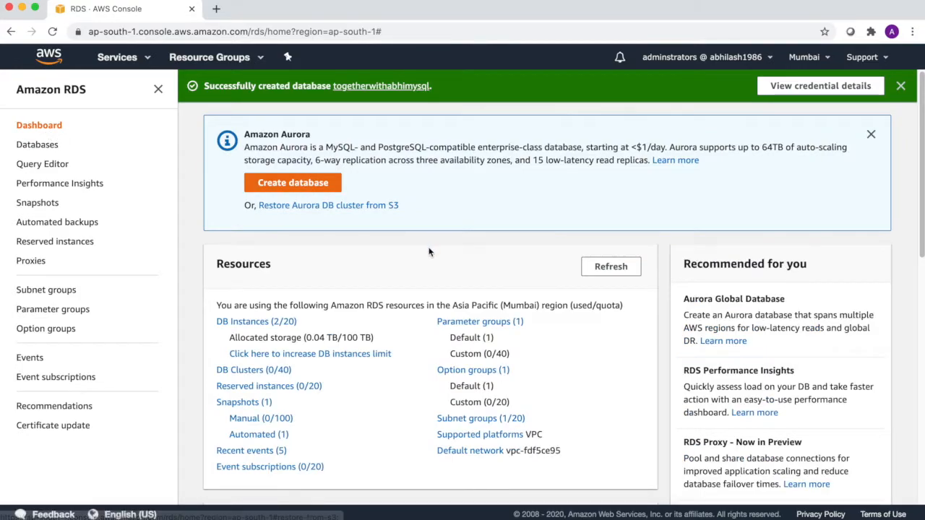
{"action": "left_click", "coordinate": [233, 323]}
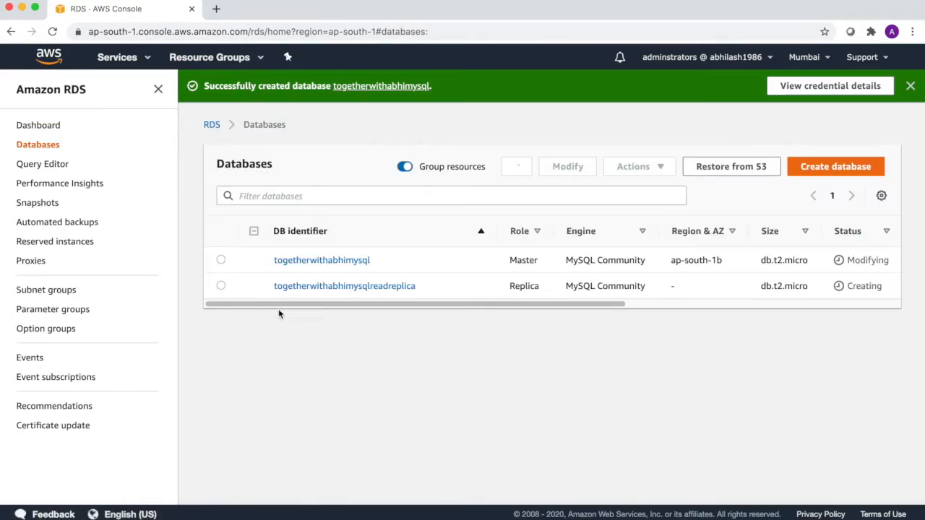
{"action": "left_click_drag", "start_coordinate": [458, 303], "coordinate": [596, 306]}
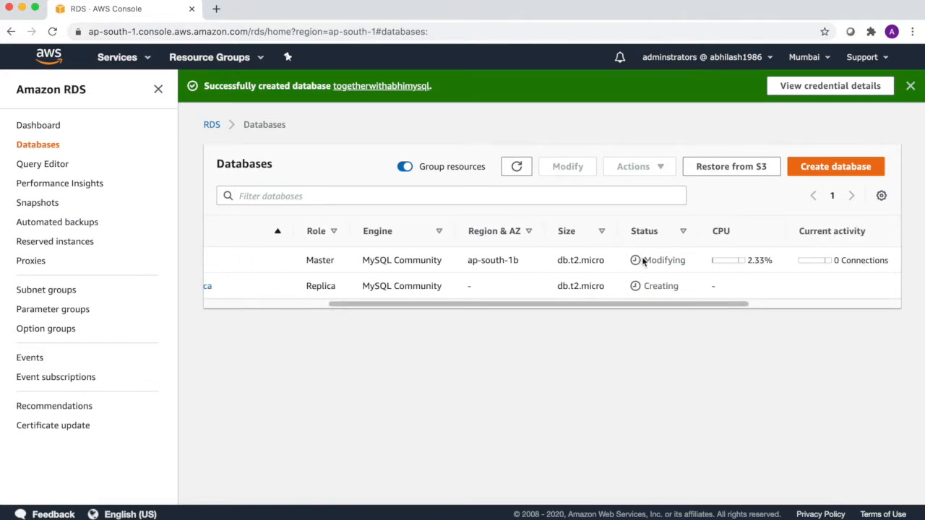
{"action": "left_click_drag", "start_coordinate": [645, 260], "coordinate": [470, 316]}
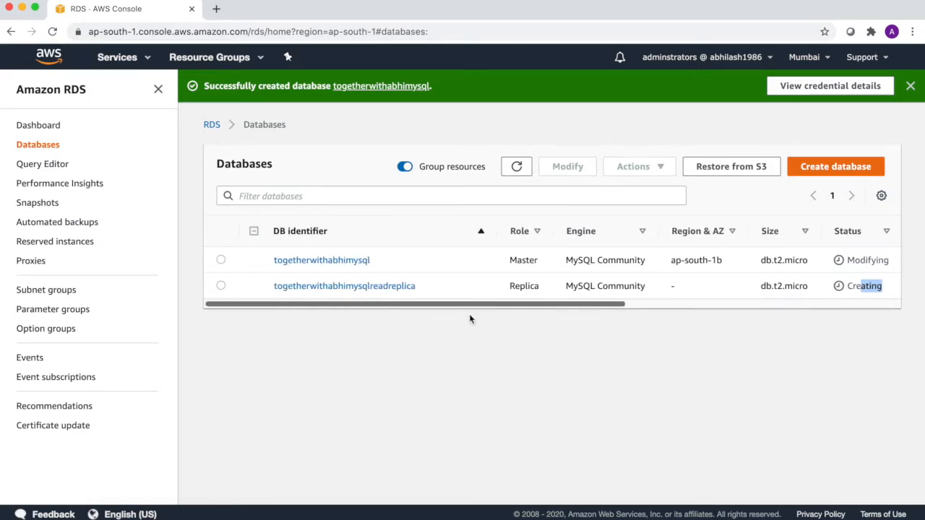
{"action": "left_click", "coordinate": [536, 403]}
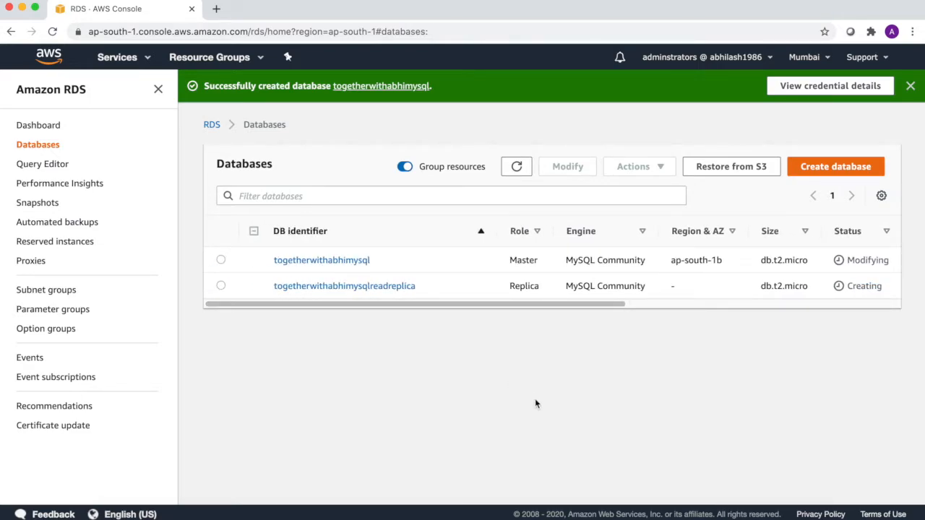
- Copy the new database's endpoint from its credential details, then open the connection guide
{"action": "left_click", "coordinate": [823, 90]}
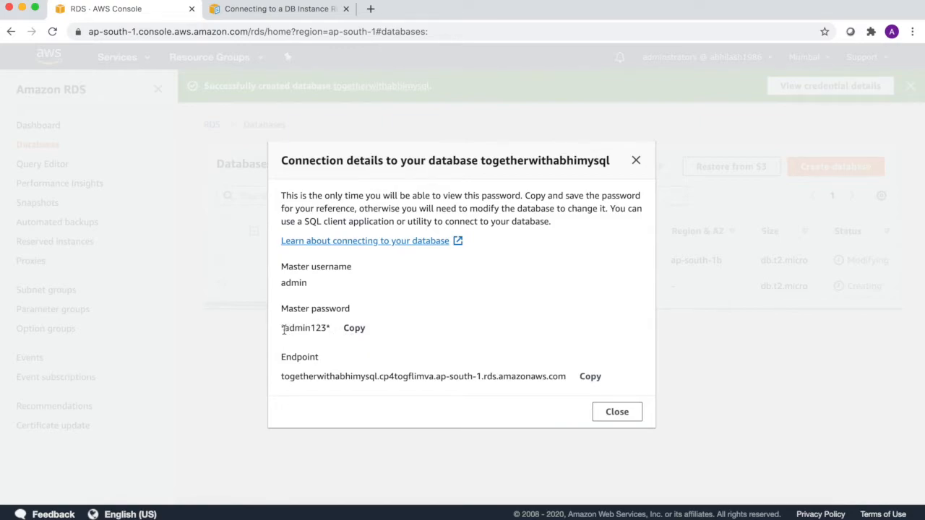
{"action": "left_click_drag", "start_coordinate": [284, 330], "coordinate": [333, 331]}
{"action": "left_click", "coordinate": [591, 377]}
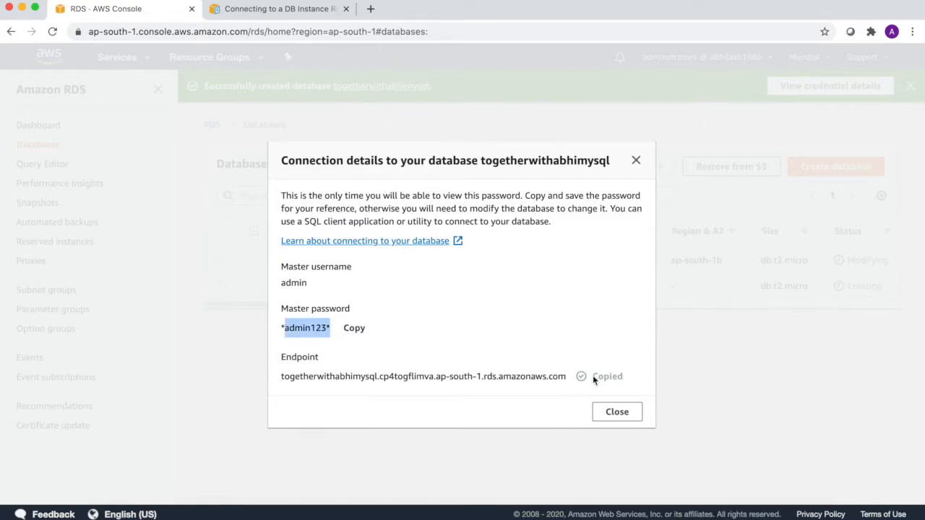
{"action": "left_click", "coordinate": [380, 245]}
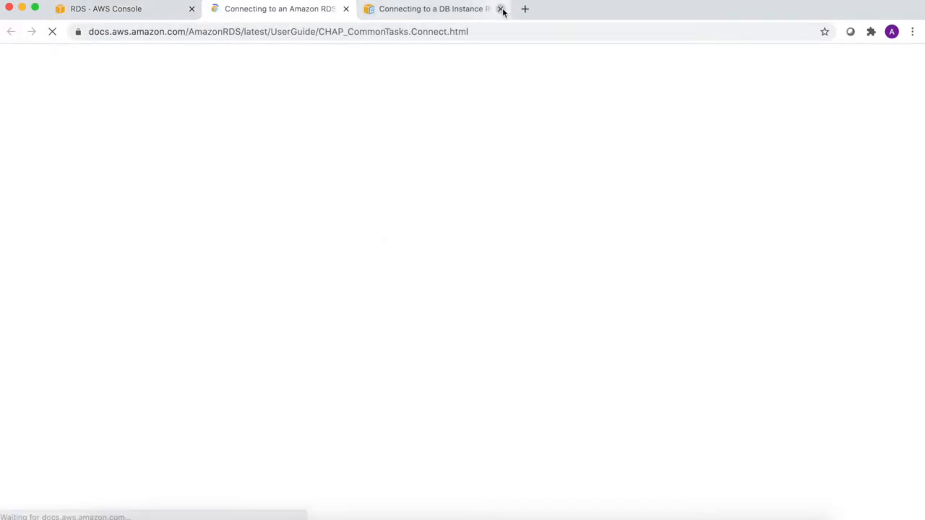
- Close the duplicate documentation tab and open the MySQL connection instructions
{"action": "left_click", "coordinate": [500, 9]}
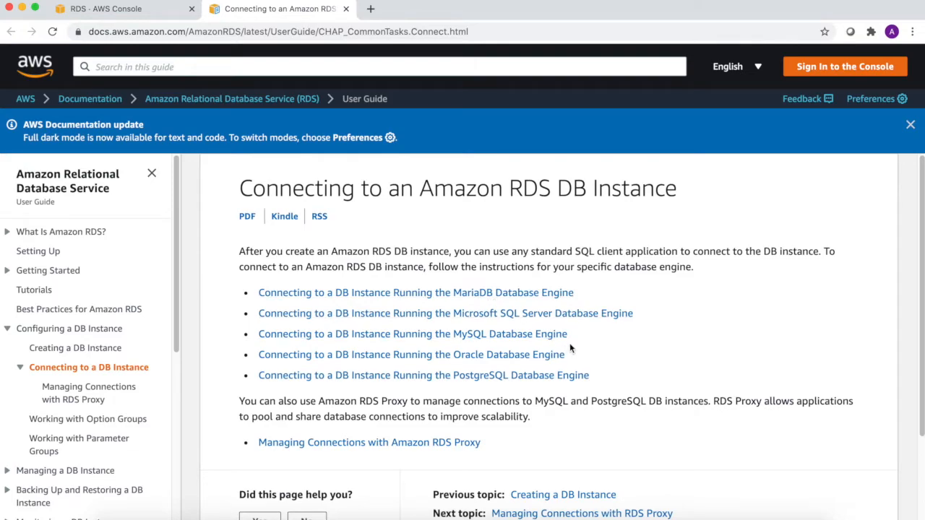
{"action": "scroll", "coordinate": [520, 346], "scroll_direction": "down", "scroll_amount": 1}
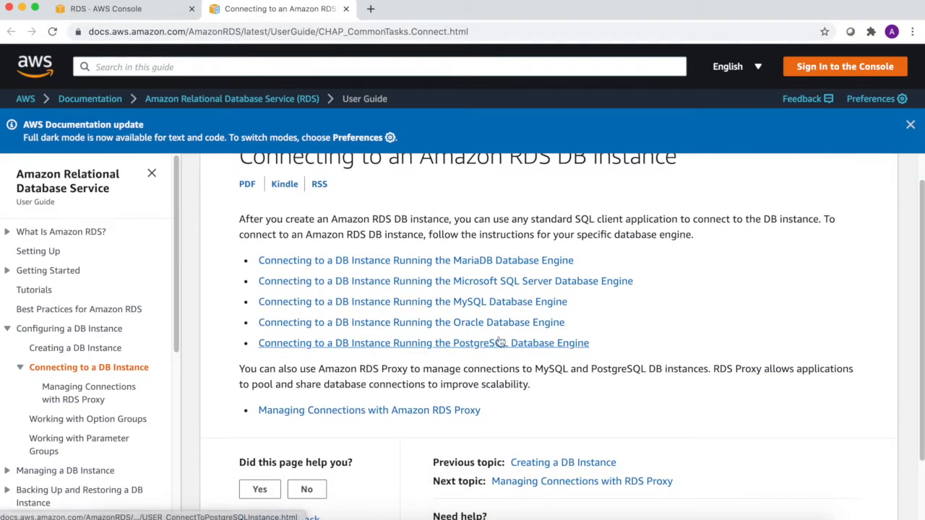
{"action": "left_click", "coordinate": [450, 302]}
- Scroll to the mysql -h client command and its sample output
{"action": "scroll", "coordinate": [469, 326], "scroll_direction": "down", "scroll_amount": 4}
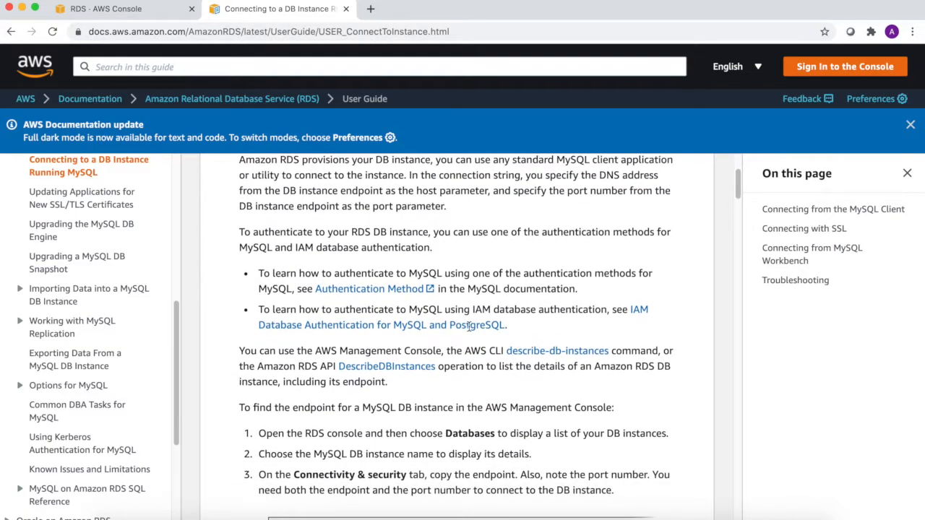
{"action": "scroll", "coordinate": [468, 327], "scroll_direction": "down", "scroll_amount": 12}
{"action": "scroll", "coordinate": [468, 326], "scroll_direction": "down", "scroll_amount": 5}
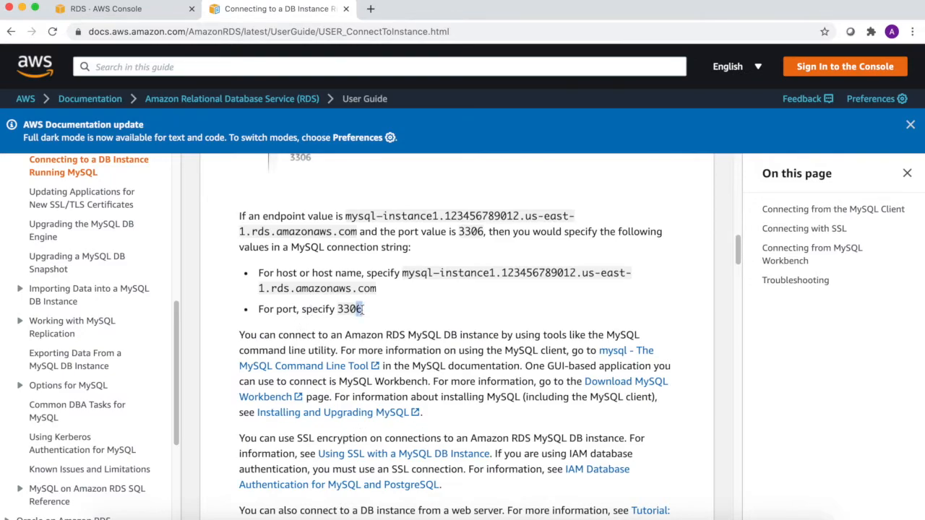
{"action": "double_click", "coordinate": [412, 273]}
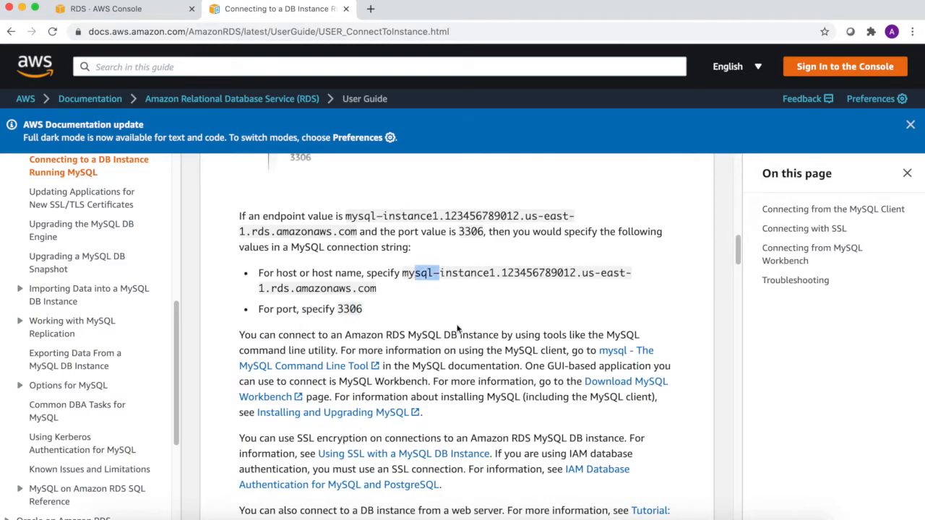
{"action": "scroll", "coordinate": [458, 321], "scroll_direction": "down", "scroll_amount": 4}
{"action": "scroll", "coordinate": [458, 342], "scroll_direction": "down", "scroll_amount": 3}
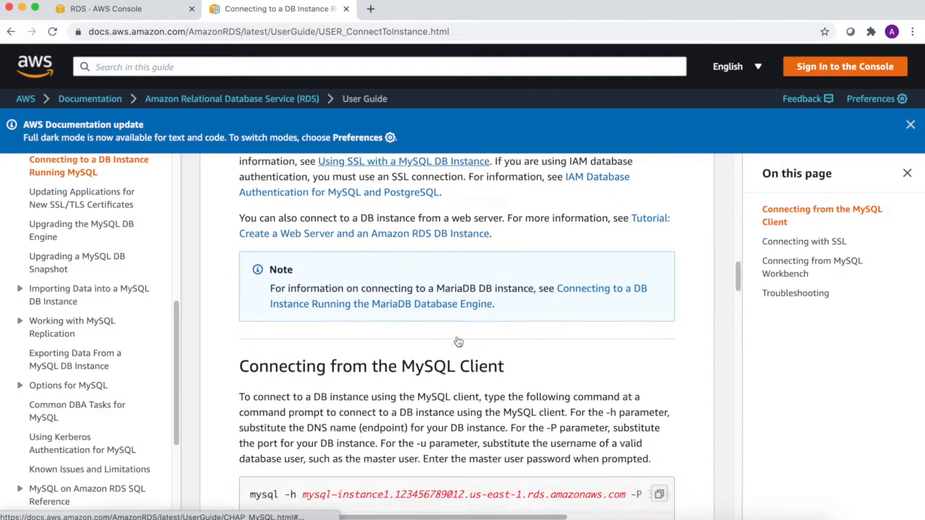
{"action": "left_click_drag", "start_coordinate": [297, 353], "coordinate": [427, 358]}
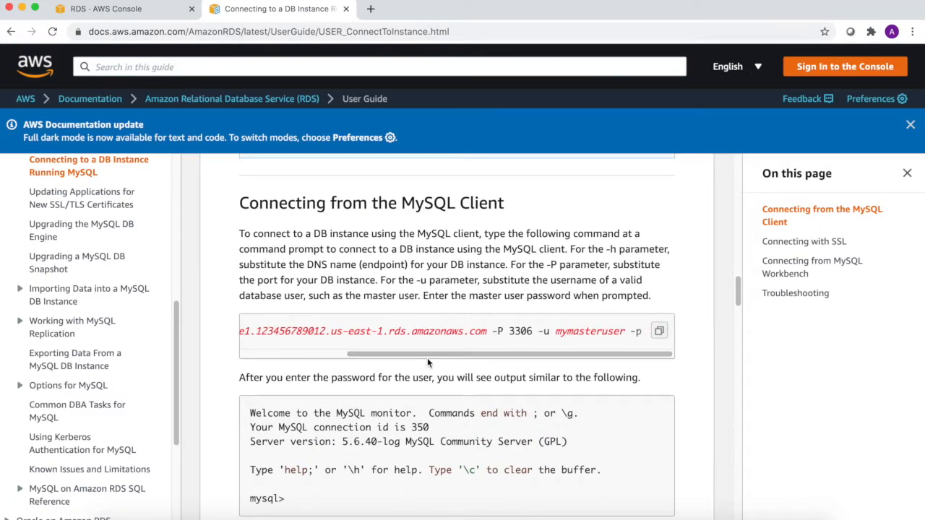
{"action": "left_click_drag", "start_coordinate": [461, 353], "coordinate": [349, 354]}
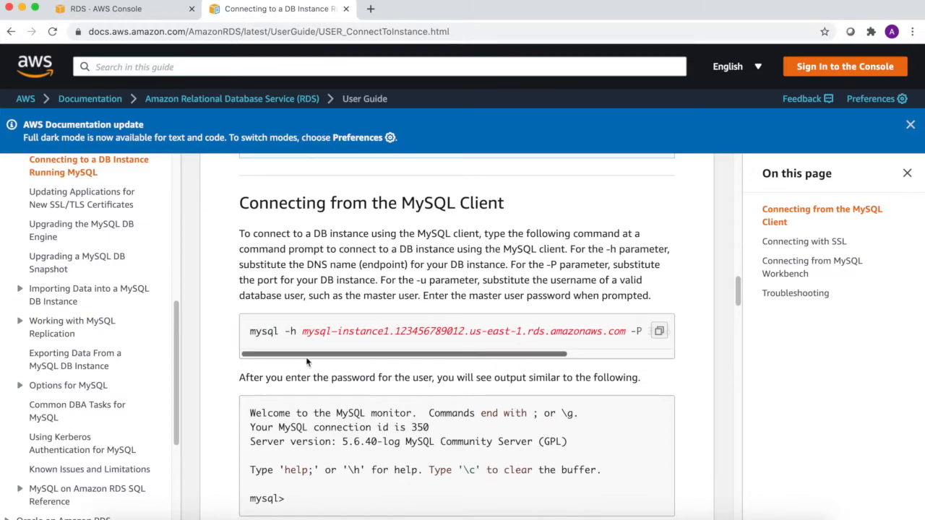
{"action": "scroll", "coordinate": [325, 396], "scroll_direction": "down", "scroll_amount": 2}
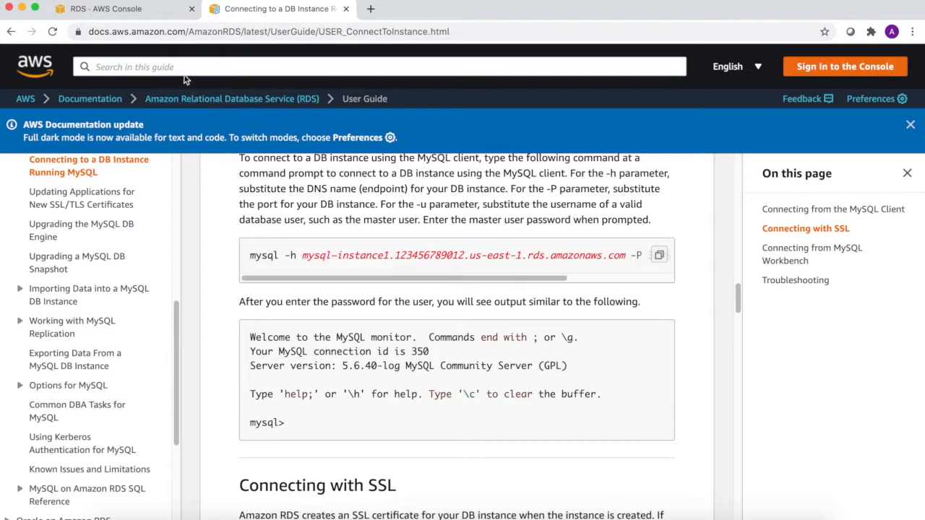
- Close the docs tab and connection details, then confirm both databases show Available
{"action": "left_click", "coordinate": [346, 9]}
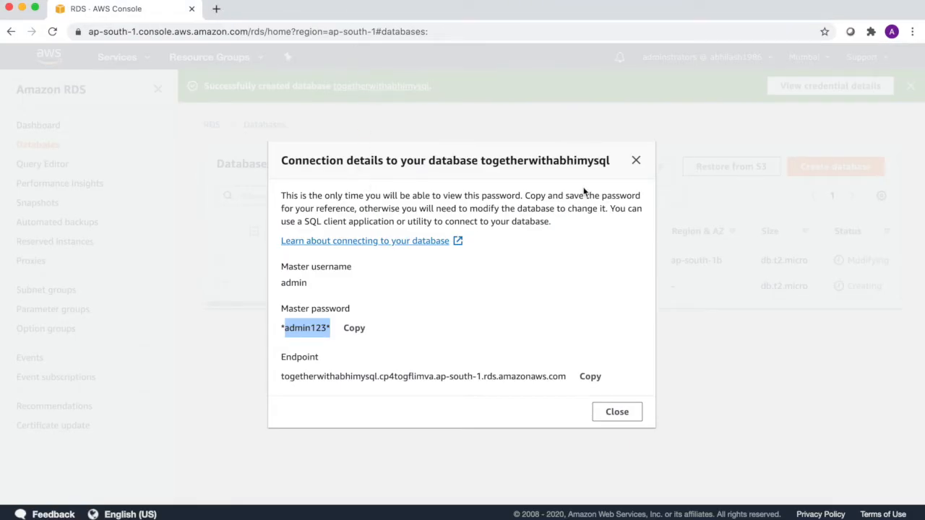
{"action": "left_click", "coordinate": [635, 160]}
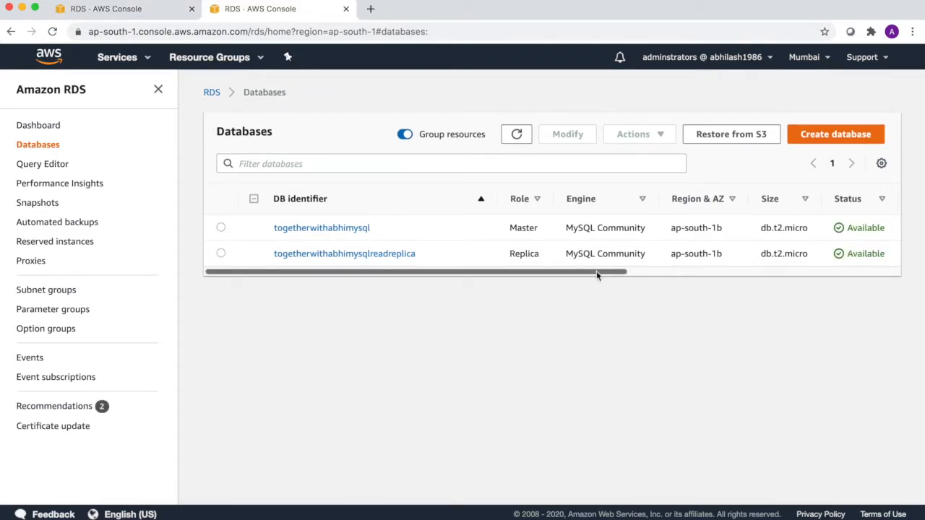
{"action": "mouse_move", "coordinate": [596, 271]}
{"action": "left_mouse_down"}
{"action": "mouse_move", "coordinate": [629, 271]}
{"action": "mouse_move", "coordinate": [595, 271]}
{"action": "left_mouse_up"}
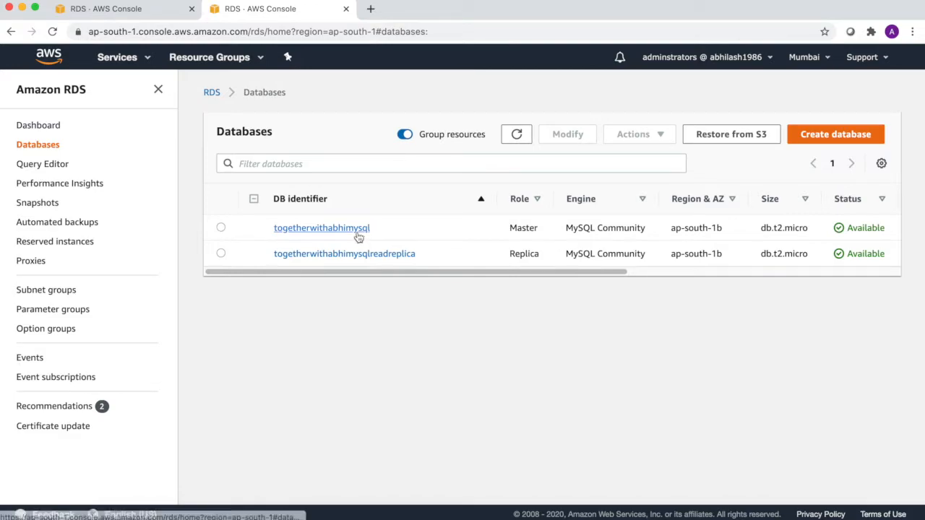
{"action": "left_click_drag", "start_coordinate": [442, 276], "coordinate": [560, 276]}
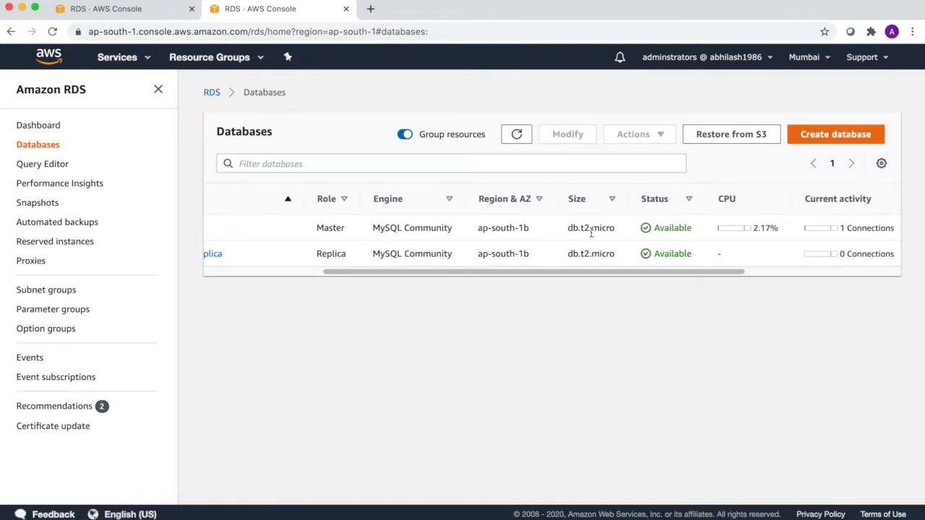
{"action": "left_click_drag", "start_coordinate": [664, 271], "coordinate": [466, 271]}
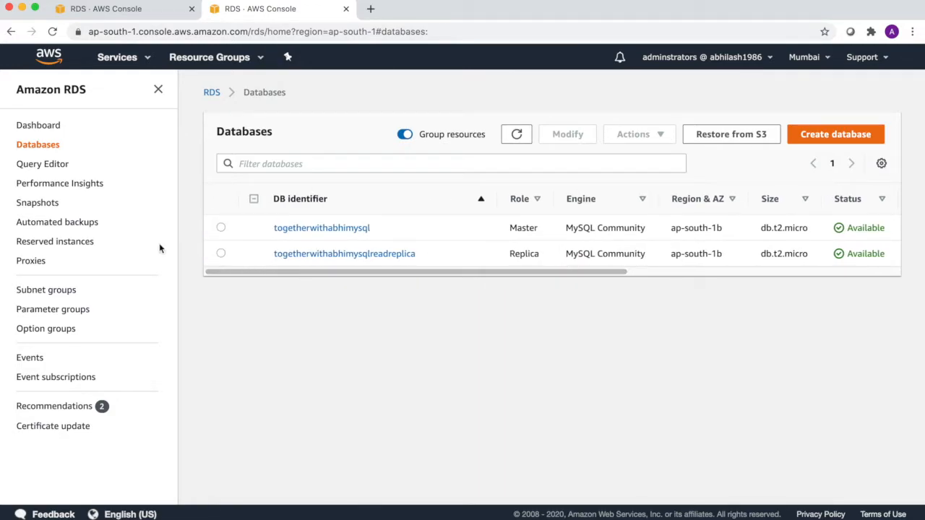
- Open Query Editor and confirm it needs an Aurora Serverless database with the Data API enabled
{"action": "left_click", "coordinate": [41, 165], "text": "super"}
{"action": "left_click", "coordinate": [434, 10]}
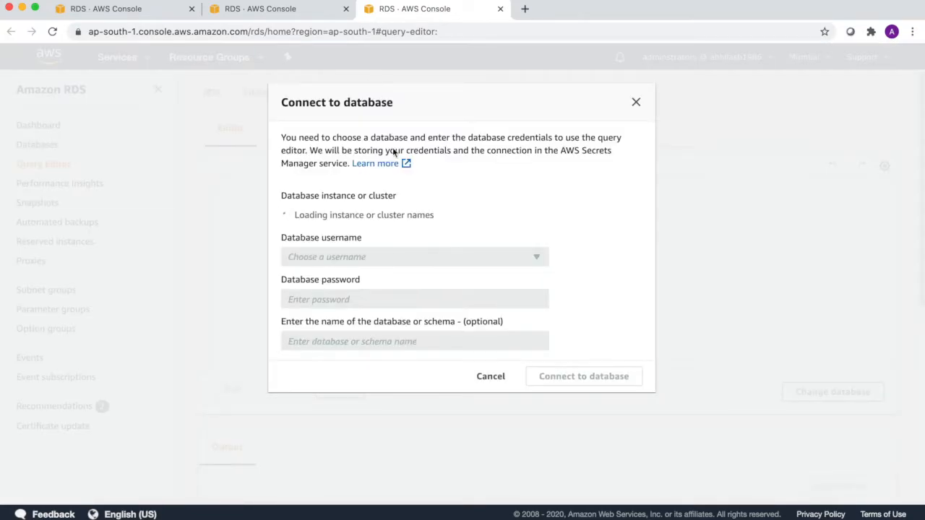
{"action": "left_click_drag", "start_coordinate": [343, 142], "coordinate": [544, 138]}
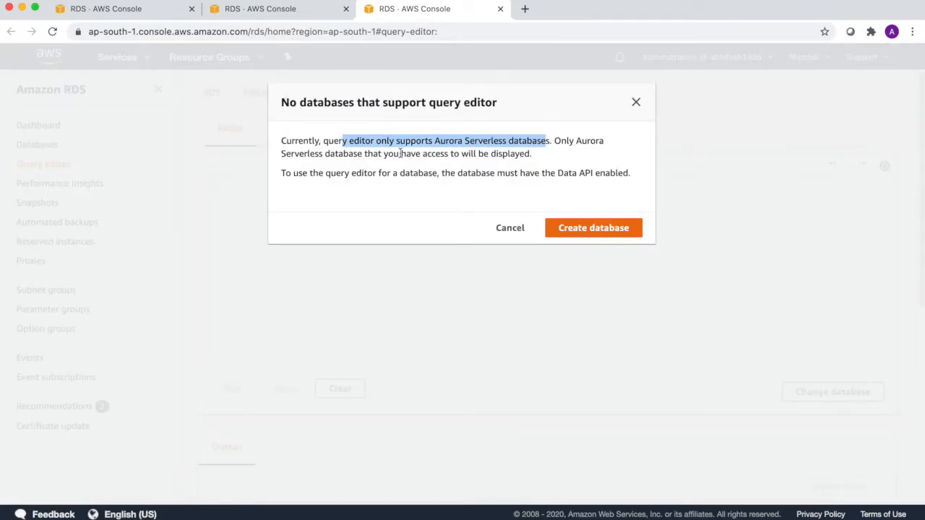
{"action": "left_click_drag", "start_coordinate": [346, 154], "coordinate": [520, 155]}
{"action": "left_click_drag", "start_coordinate": [380, 174], "coordinate": [630, 175]}
{"action": "left_click", "coordinate": [635, 104]}
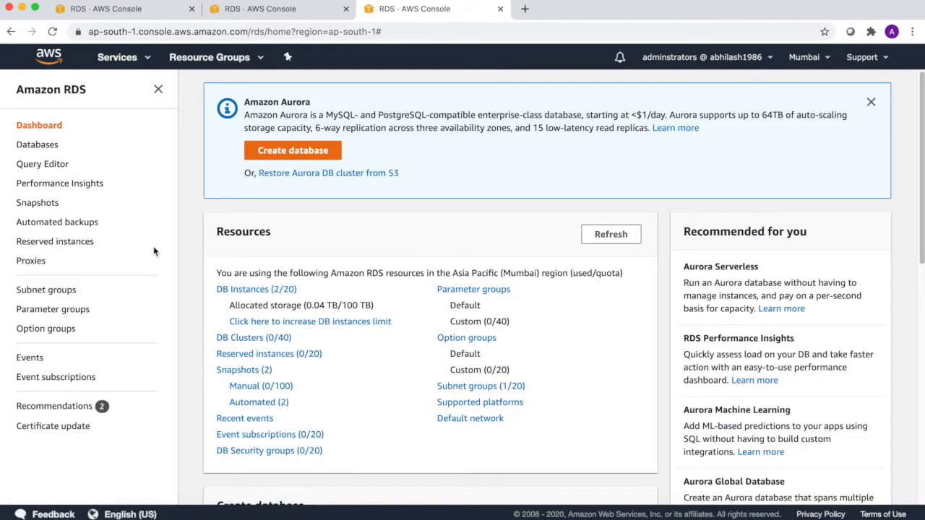
{"action": "left_click", "coordinate": [47, 203]}
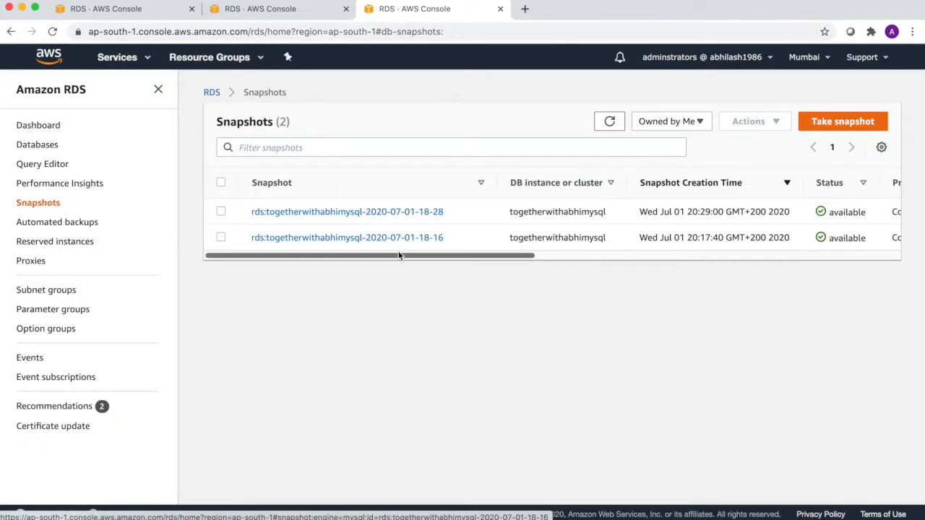
{"action": "left_click_drag", "start_coordinate": [399, 256], "coordinate": [551, 264]}
{"action": "left_click_drag", "start_coordinate": [734, 211], "coordinate": [786, 242]}
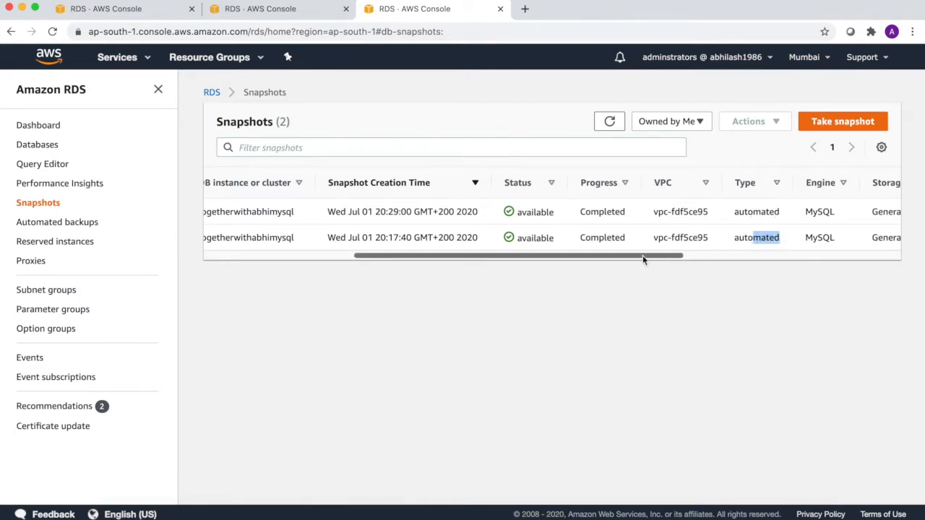
{"action": "left_click_drag", "start_coordinate": [642, 256], "coordinate": [860, 267]}
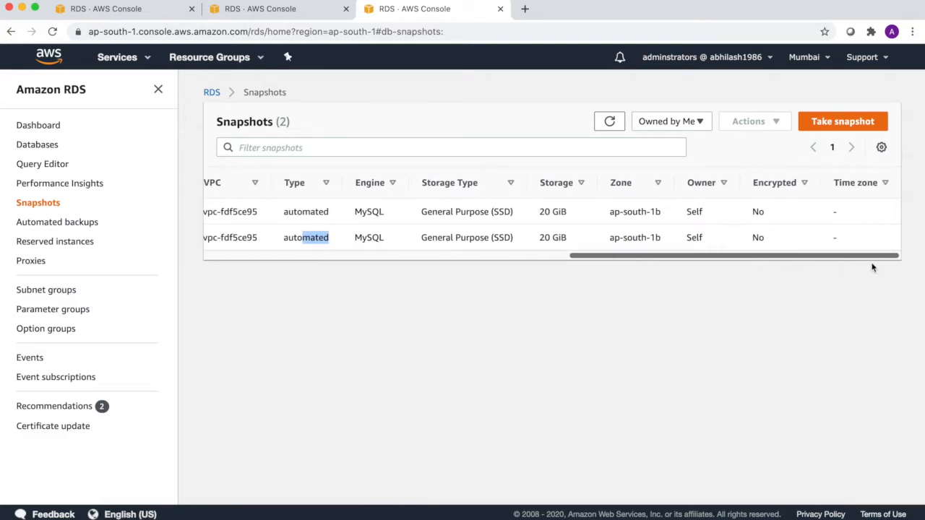
{"action": "double_click", "coordinate": [756, 211]}
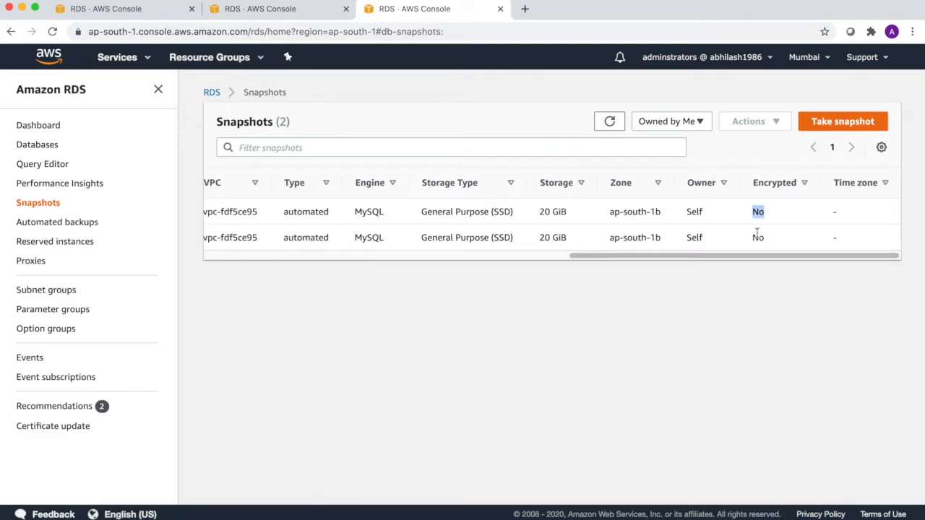
{"action": "double_click", "coordinate": [757, 237]}
{"action": "left_click_drag", "start_coordinate": [740, 255], "coordinate": [345, 262]}
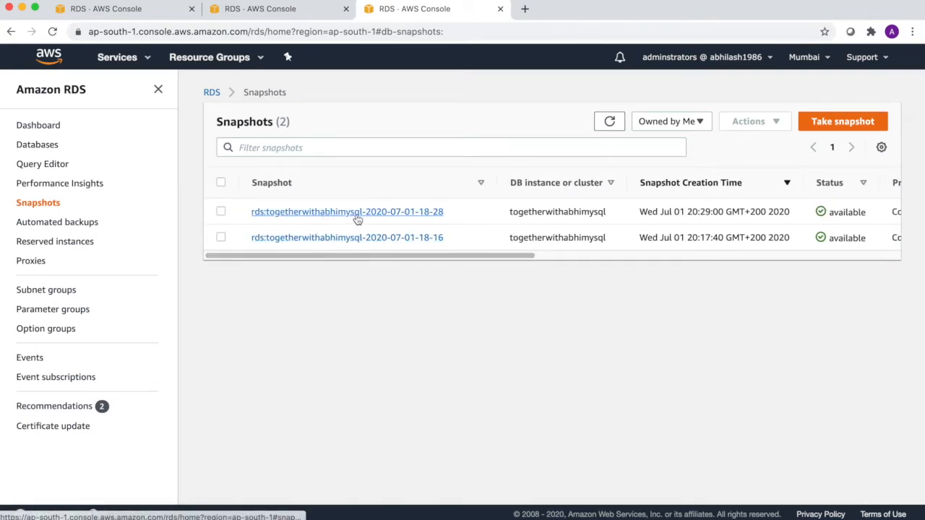
{"action": "left_click", "coordinate": [396, 214]}
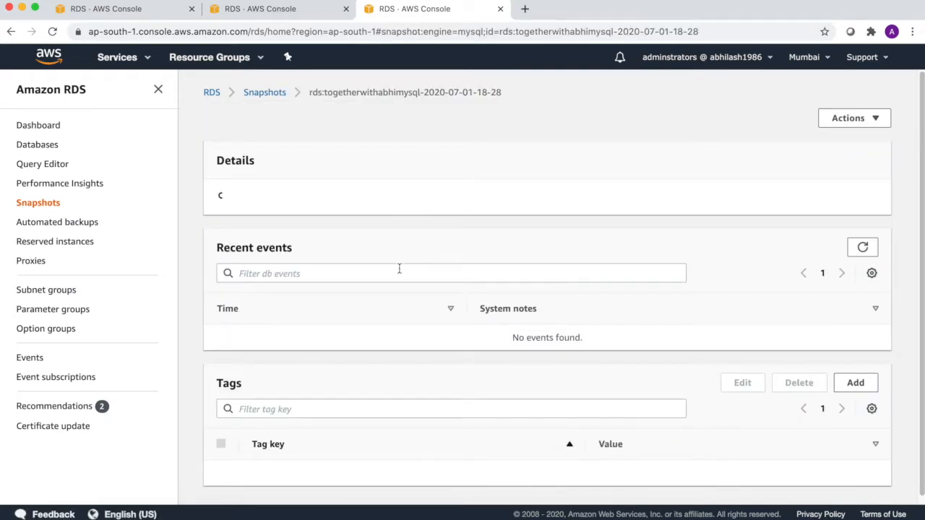
{"action": "scroll", "coordinate": [399, 272], "scroll_direction": "down", "scroll_amount": 1}
{"action": "scroll", "coordinate": [400, 272], "scroll_direction": "down", "scroll_amount": 3}
{"action": "scroll", "coordinate": [399, 272], "scroll_direction": "down", "scroll_amount": 3}
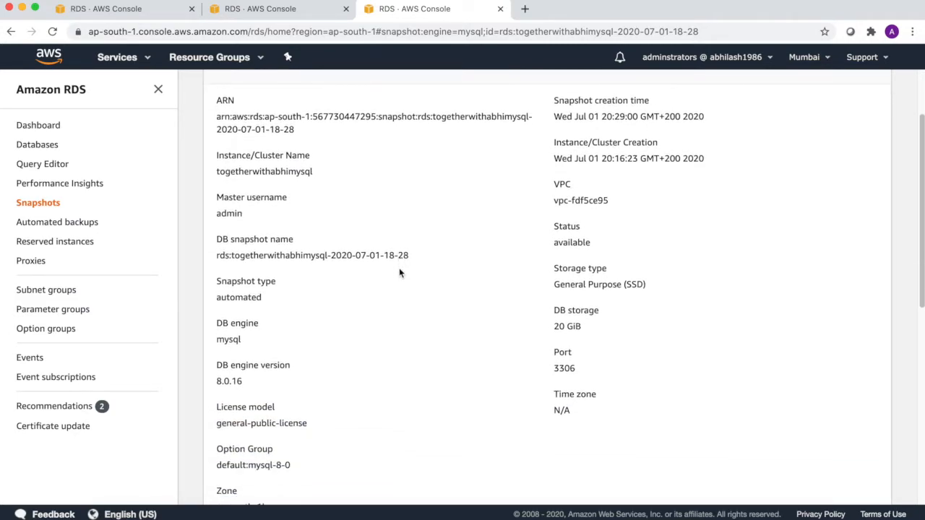
{"action": "scroll", "coordinate": [397, 273], "scroll_direction": "down", "scroll_amount": 4}
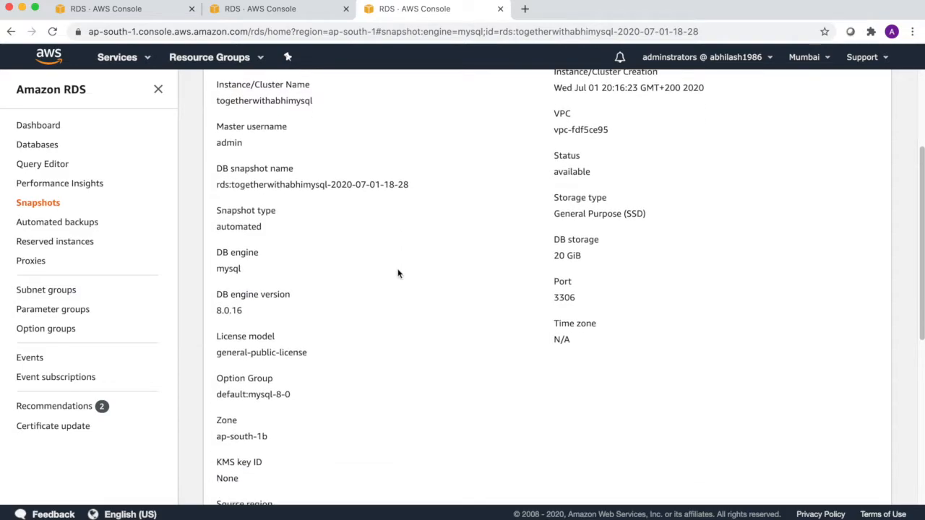
{"action": "scroll", "coordinate": [396, 277], "scroll_direction": "up", "scroll_amount": 5}
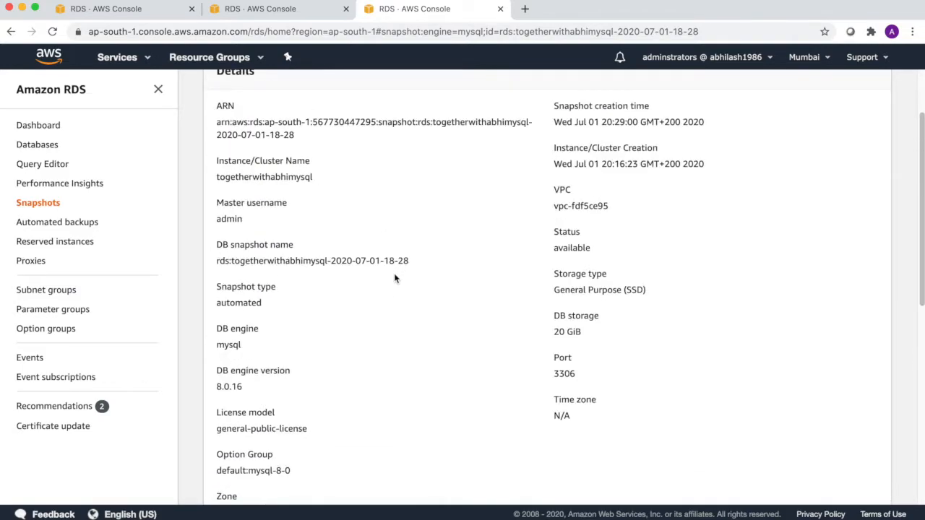
{"action": "left_click_drag", "start_coordinate": [561, 378], "coordinate": [576, 382]}
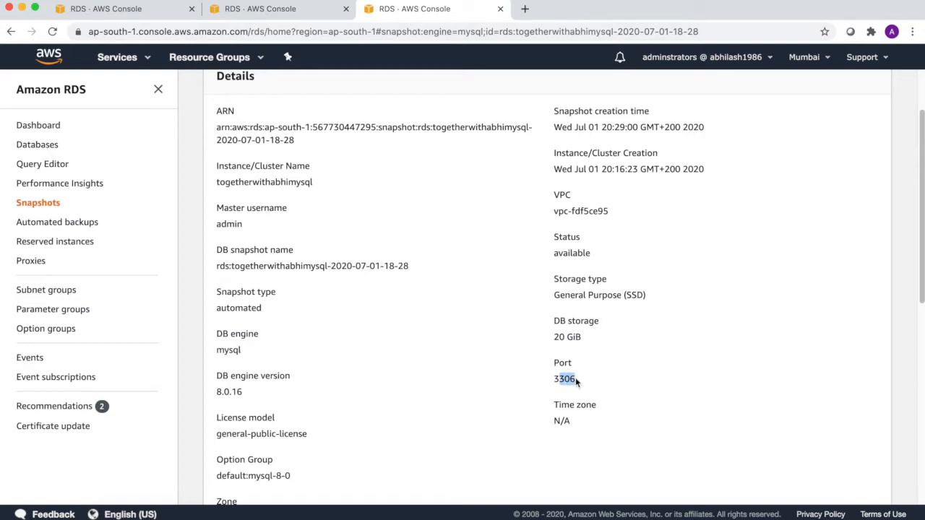
{"action": "left_click_drag", "start_coordinate": [570, 294], "coordinate": [613, 295]}
{"action": "scroll", "coordinate": [465, 315], "scroll_direction": "down", "scroll_amount": 1}
{"action": "scroll", "coordinate": [466, 316], "scroll_direction": "up", "scroll_amount": 3}
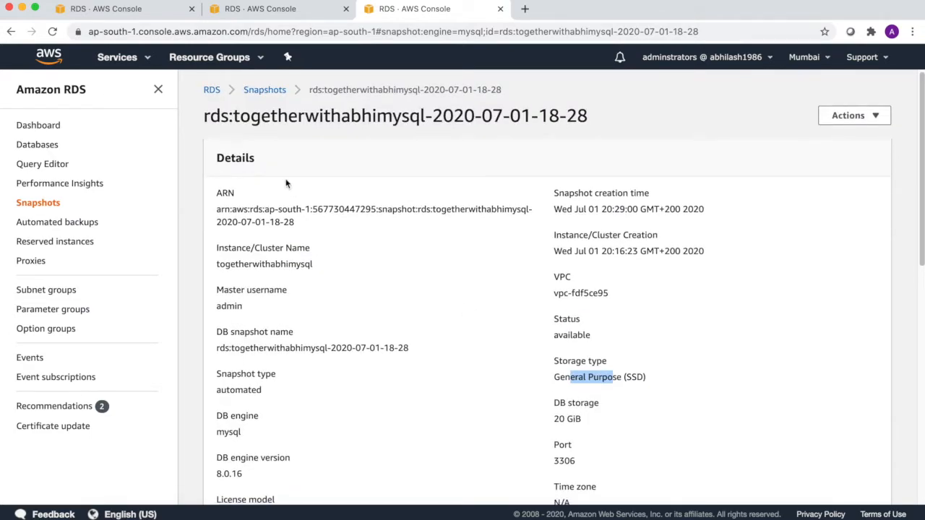
{"action": "left_click", "coordinate": [252, 93]}
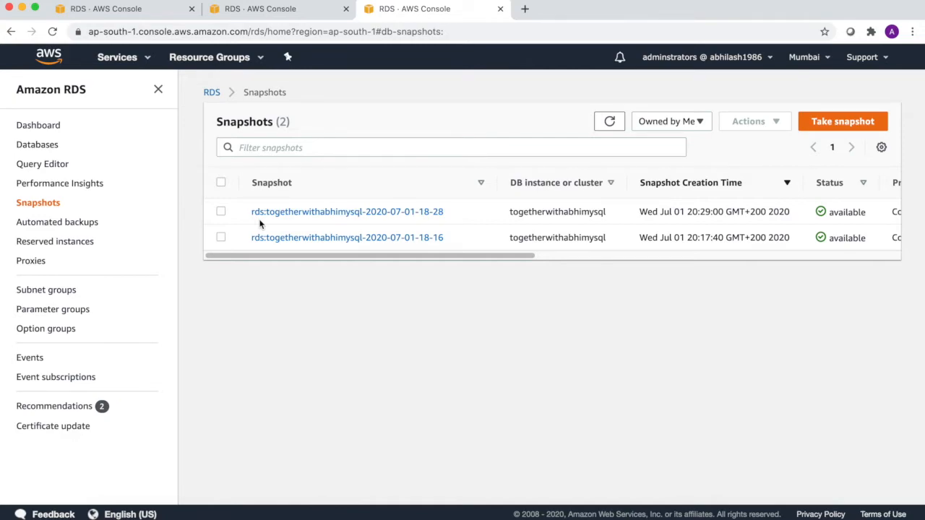
- Browse the RDS dashboard overview, then return to the Databases list
{"action": "left_click", "coordinate": [39, 147]}
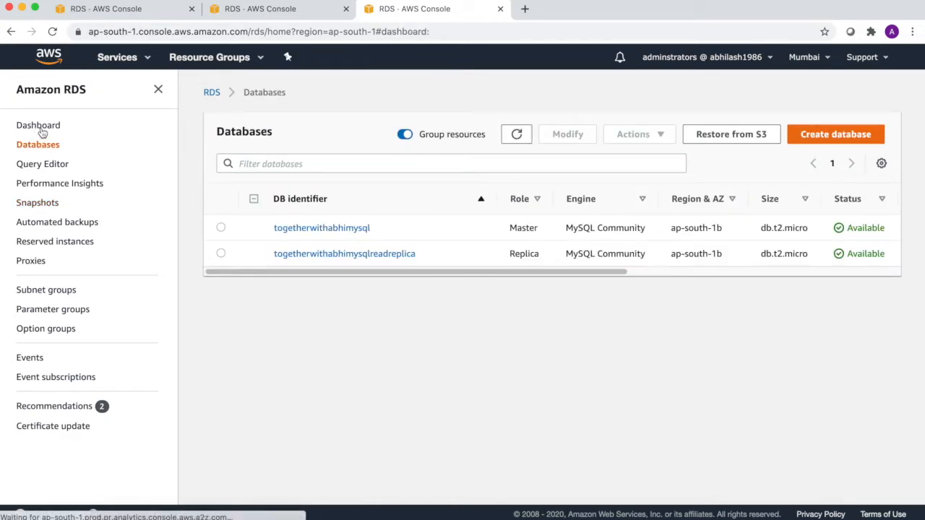
{"action": "left_click", "coordinate": [40, 127]}
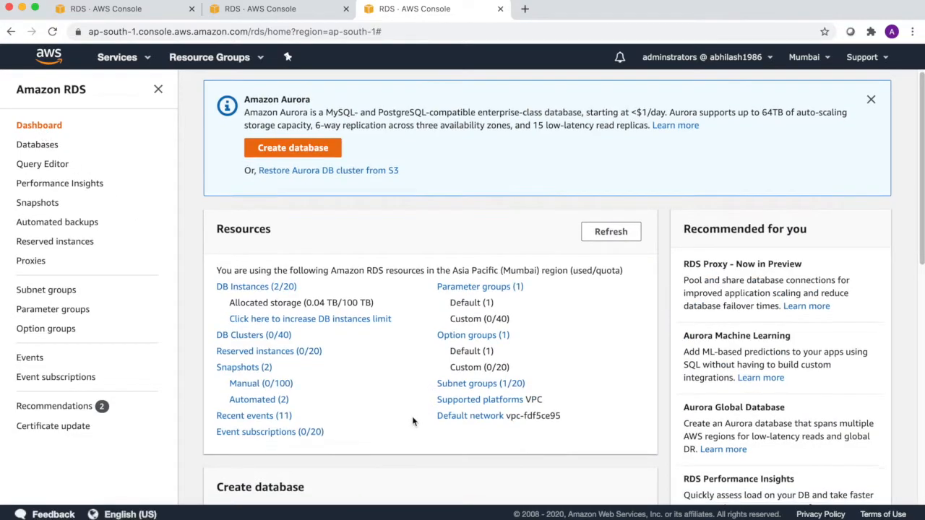
{"action": "scroll", "coordinate": [413, 421], "scroll_direction": "down", "scroll_amount": 5}
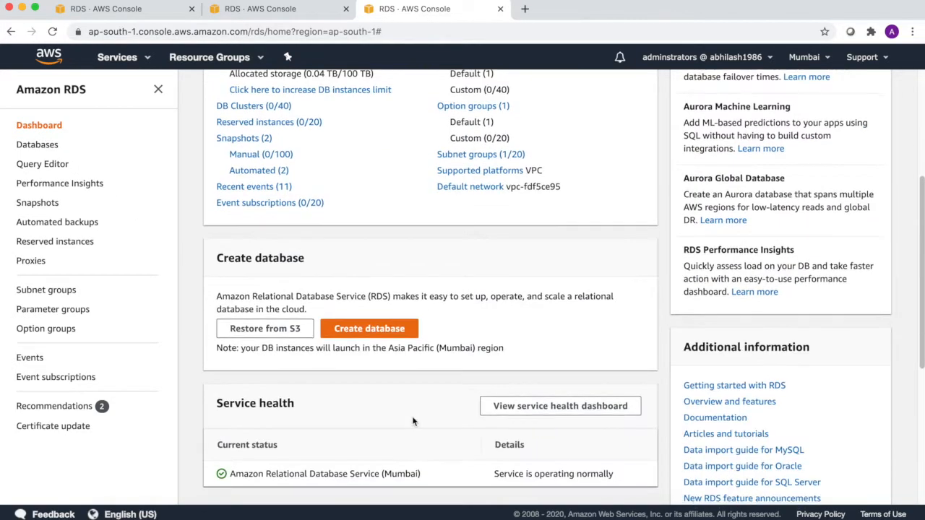
{"action": "scroll", "coordinate": [413, 421], "scroll_direction": "down", "scroll_amount": 2}
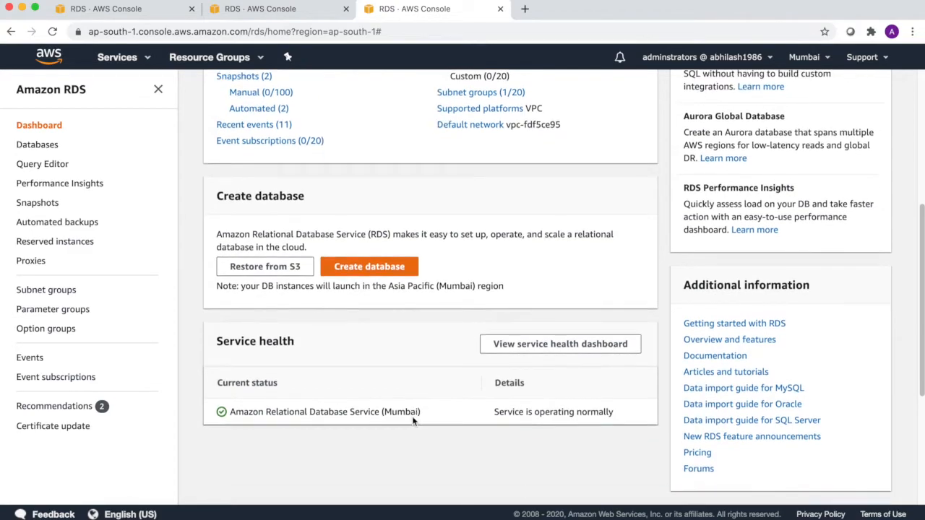
{"action": "scroll", "coordinate": [413, 421], "scroll_direction": "down", "scroll_amount": 1}
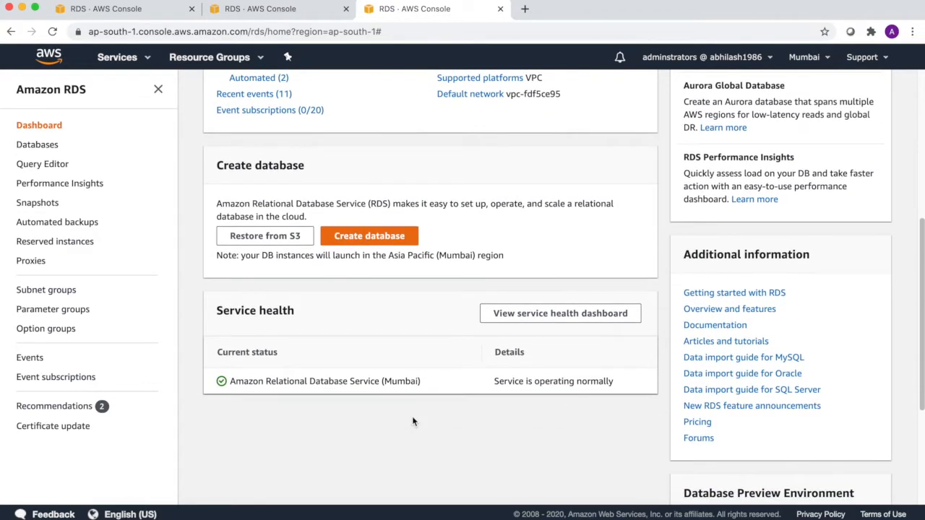
{"action": "scroll", "coordinate": [413, 421], "scroll_direction": "up", "scroll_amount": 7}
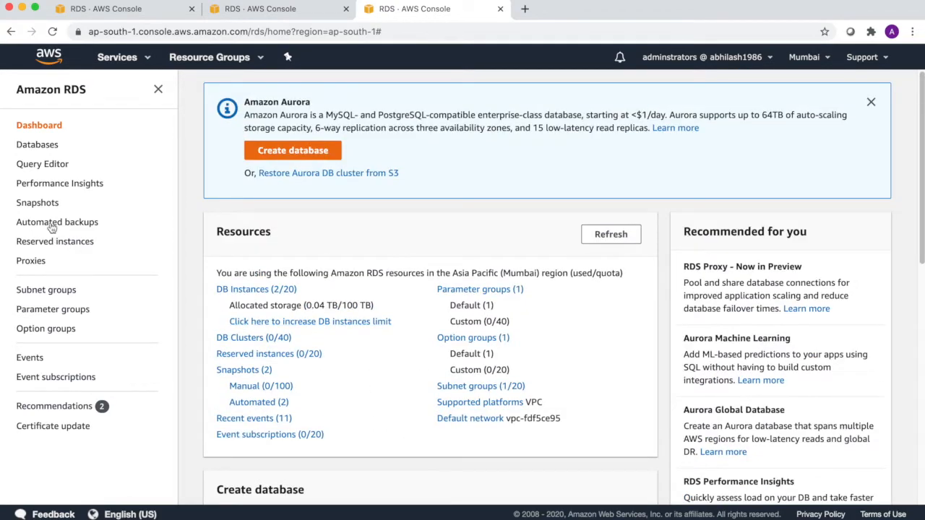
{"action": "left_click", "coordinate": [33, 149]}
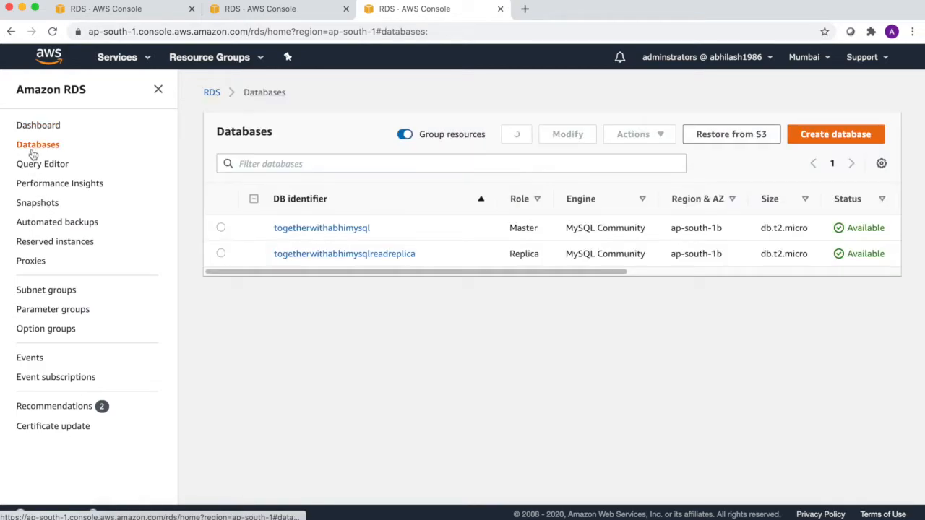
- Open the Modify form for togetherwithabhimysql and check the instance class options without changing them
{"action": "left_click", "coordinate": [222, 228]}
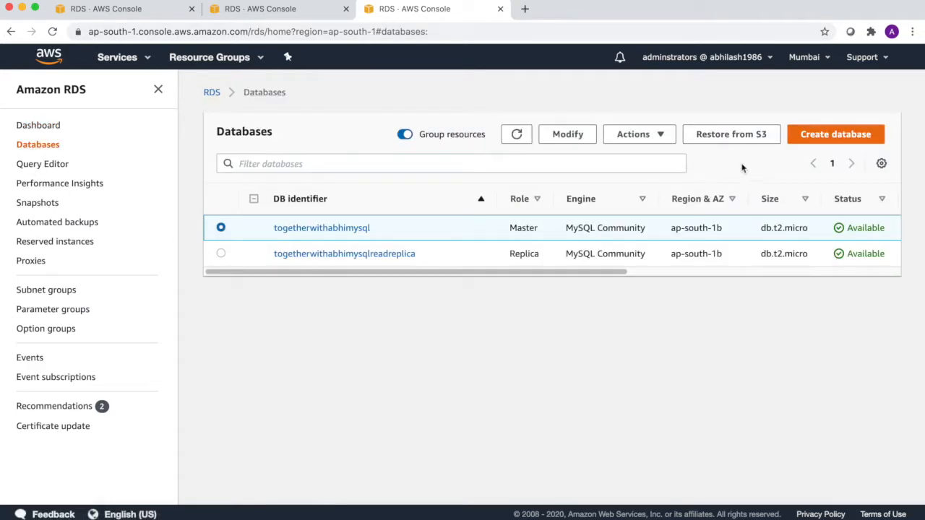
{"action": "left_click", "coordinate": [575, 134]}
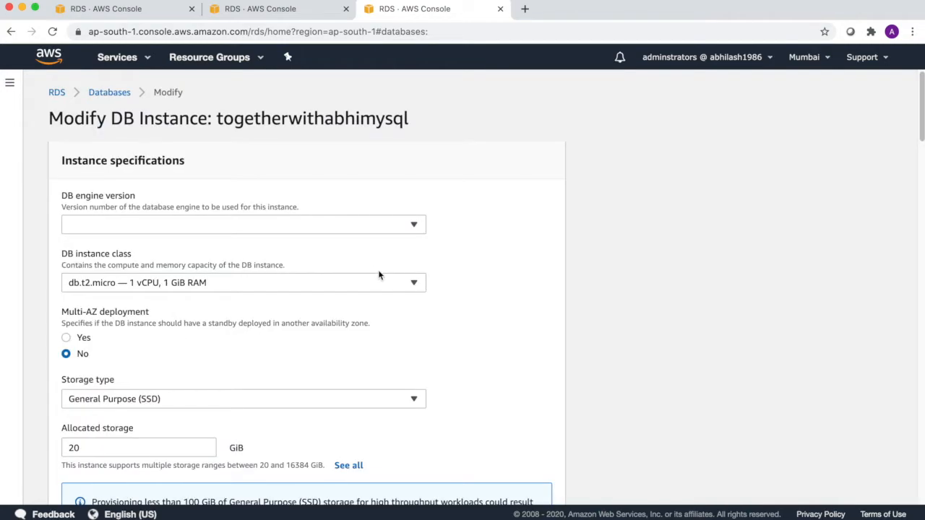
{"action": "left_click", "coordinate": [390, 287]}
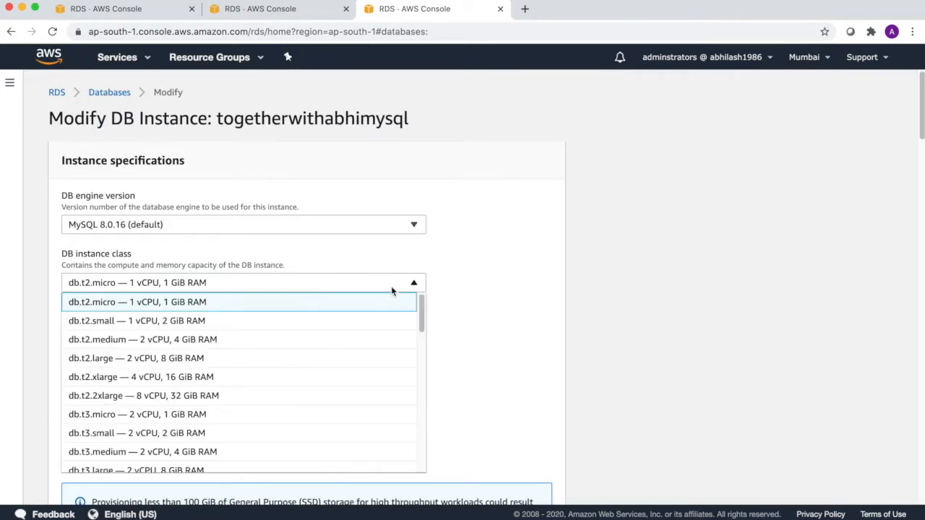
{"action": "left_click", "coordinate": [394, 284]}
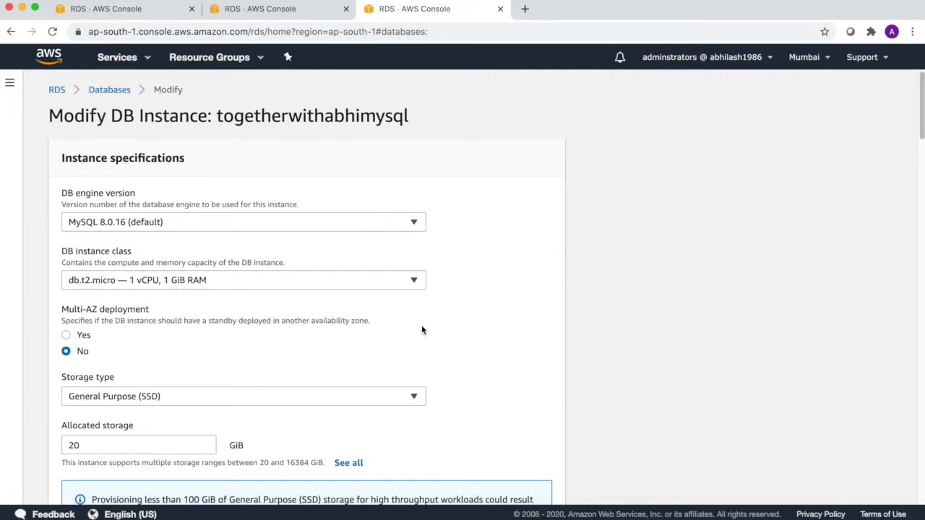
{"action": "scroll", "coordinate": [423, 331], "scroll_direction": "down", "scroll_amount": 2}
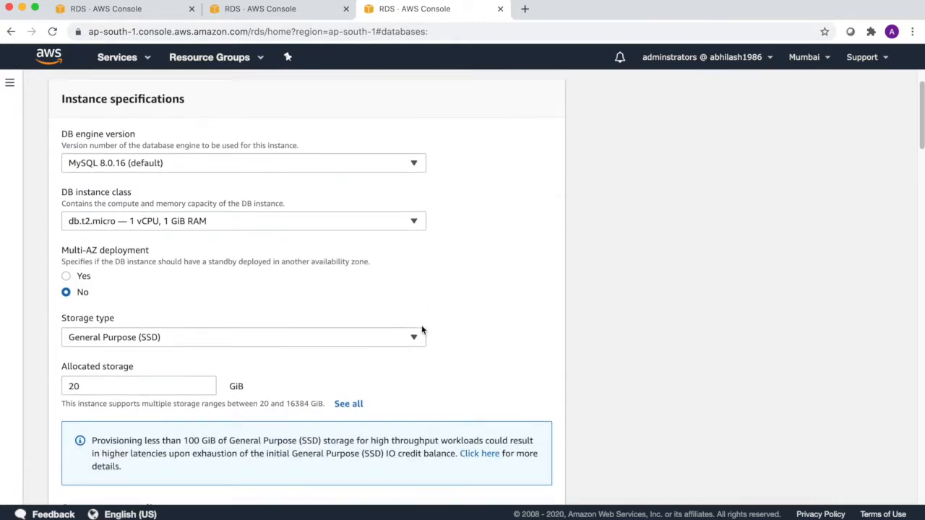
- Set Multi-AZ deployment to Yes and review storage autoscaling's 1000 maximum threshold
{"action": "left_click", "coordinate": [65, 277]}
{"action": "scroll", "coordinate": [183, 300], "scroll_direction": "down", "scroll_amount": 4}
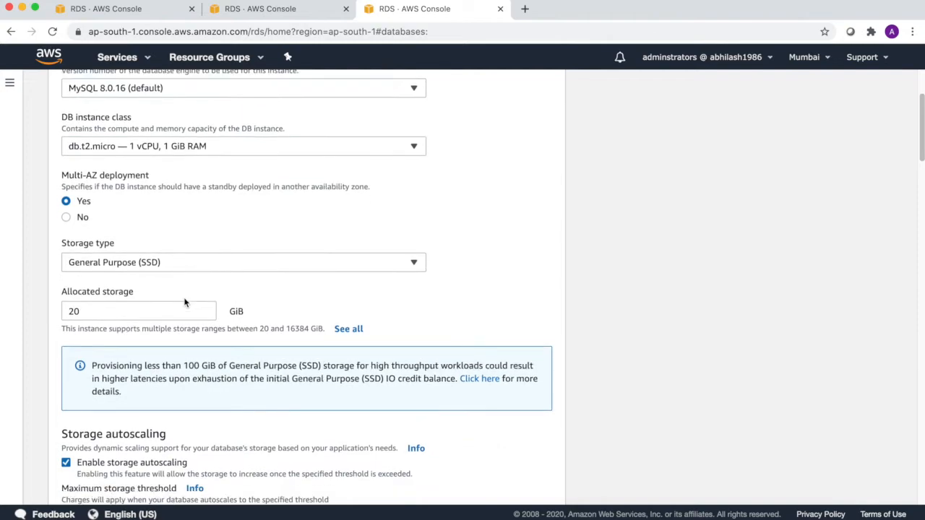
{"action": "scroll", "coordinate": [184, 303], "scroll_direction": "down", "scroll_amount": 4}
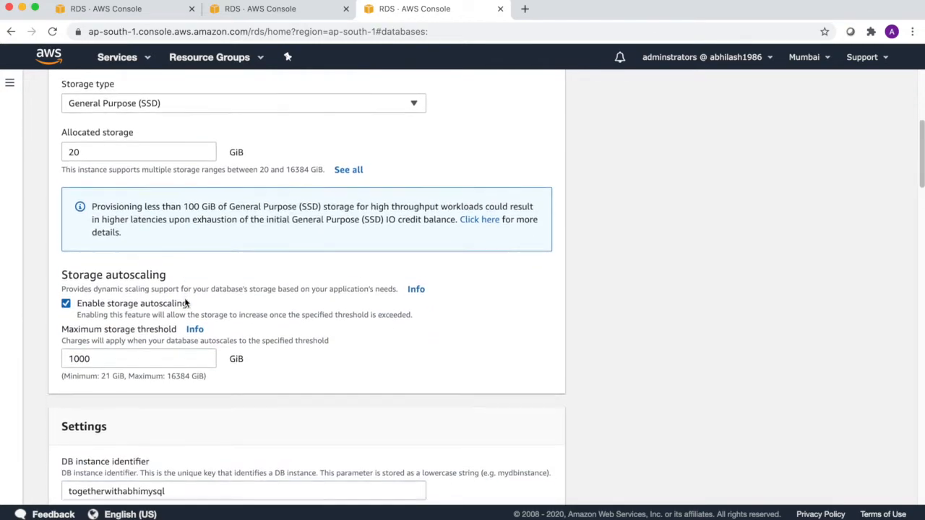
{"action": "scroll", "coordinate": [185, 302], "scroll_direction": "down", "scroll_amount": 1}
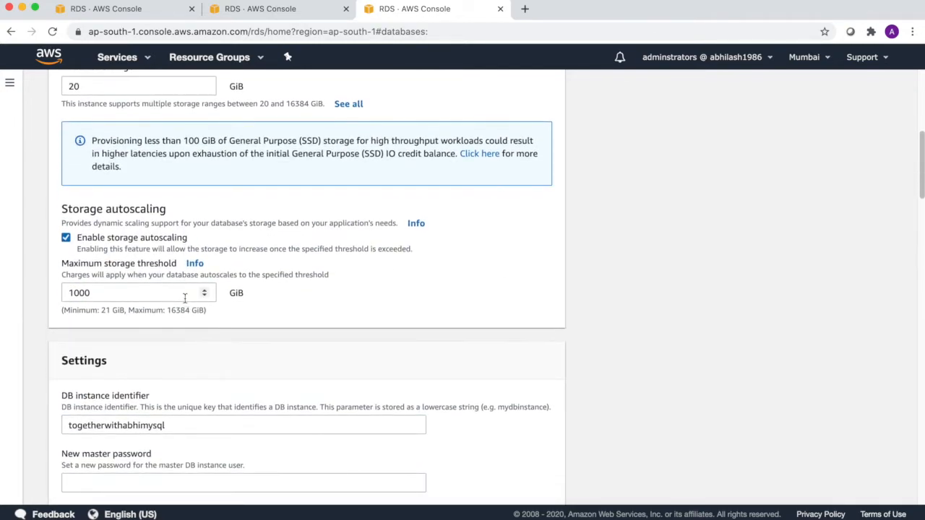
{"action": "left_click_drag", "start_coordinate": [129, 249], "coordinate": [412, 251]}
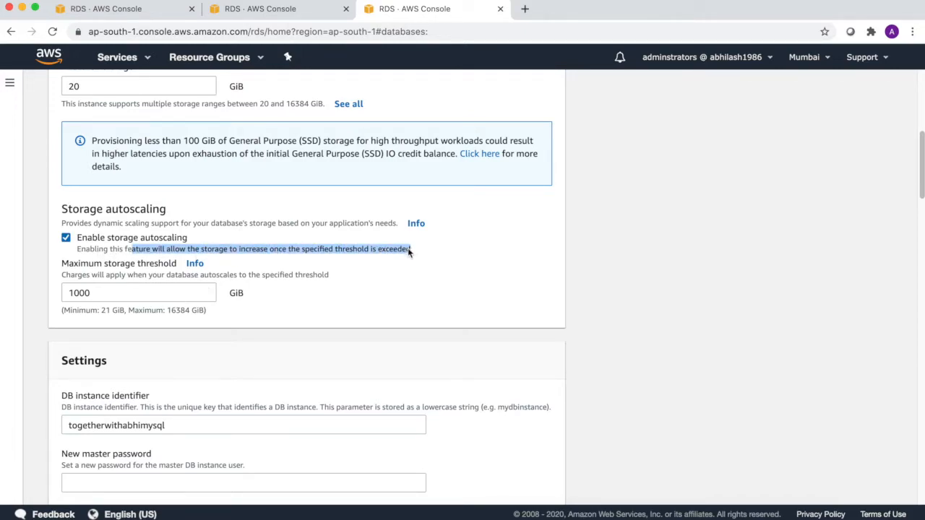
{"action": "scroll", "coordinate": [222, 298], "scroll_direction": "down", "scroll_amount": 1}
{"action": "left_click", "coordinate": [123, 264]}
{"action": "double_click", "coordinate": [123, 264]}
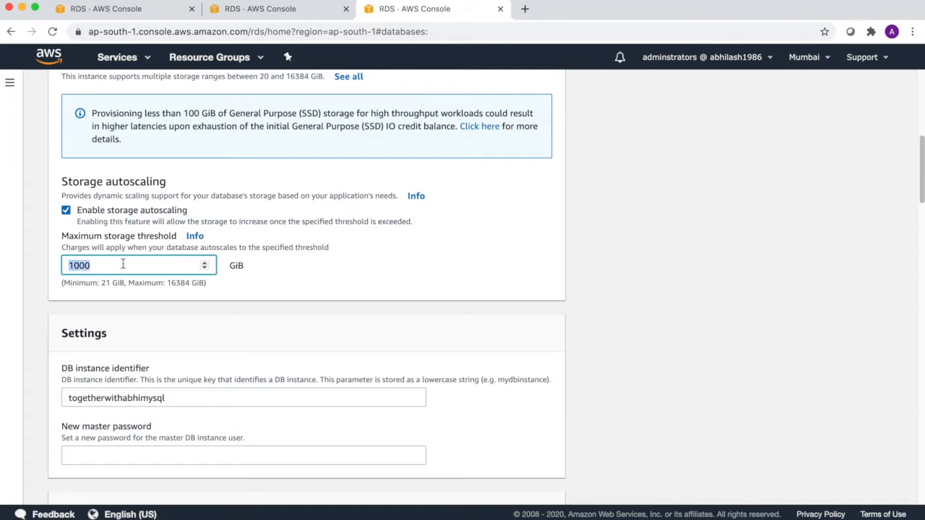
- Review the backup settings, keeping the retention period at 7 days
{"action": "scroll", "coordinate": [182, 344], "scroll_direction": "down", "scroll_amount": 5}
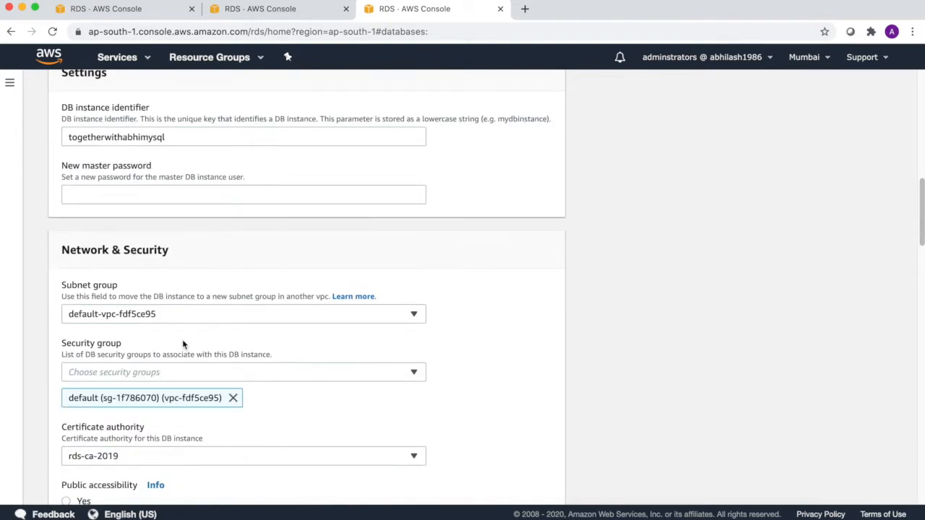
{"action": "scroll", "coordinate": [183, 344], "scroll_direction": "down", "scroll_amount": 4}
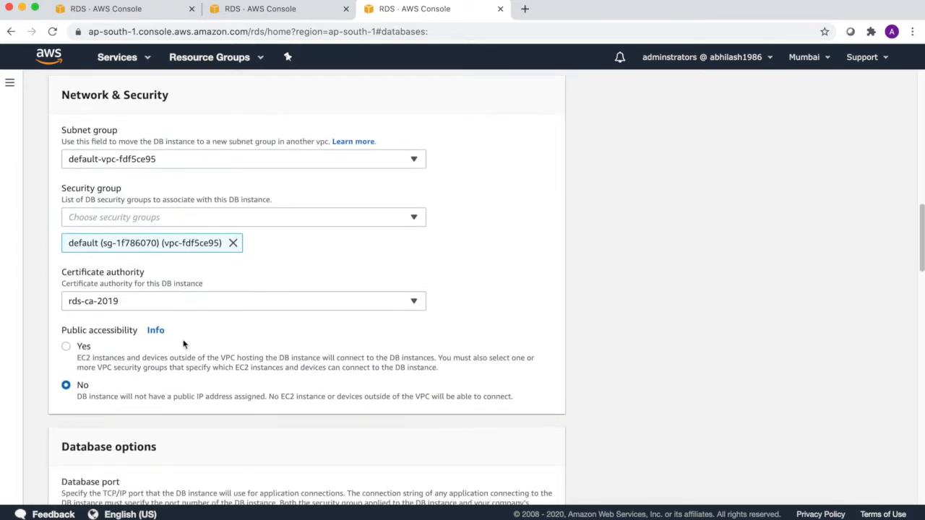
{"action": "scroll", "coordinate": [183, 345], "scroll_direction": "down", "scroll_amount": 3}
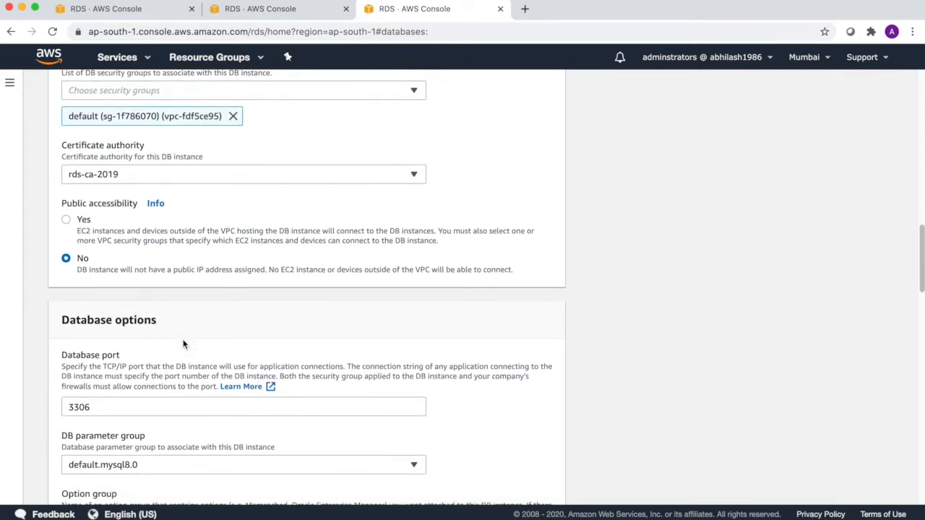
{"action": "scroll", "coordinate": [183, 345], "scroll_direction": "down", "scroll_amount": 3}
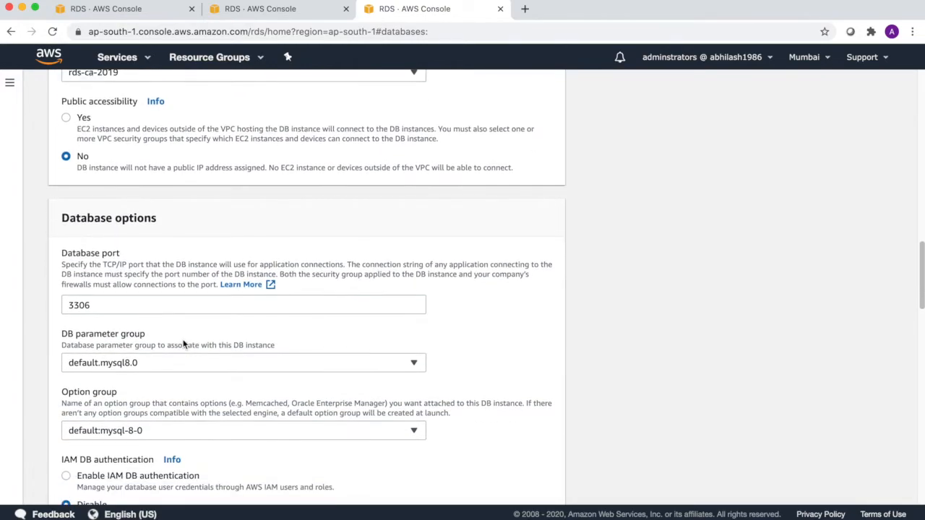
{"action": "scroll", "coordinate": [183, 344], "scroll_direction": "down", "scroll_amount": 8}
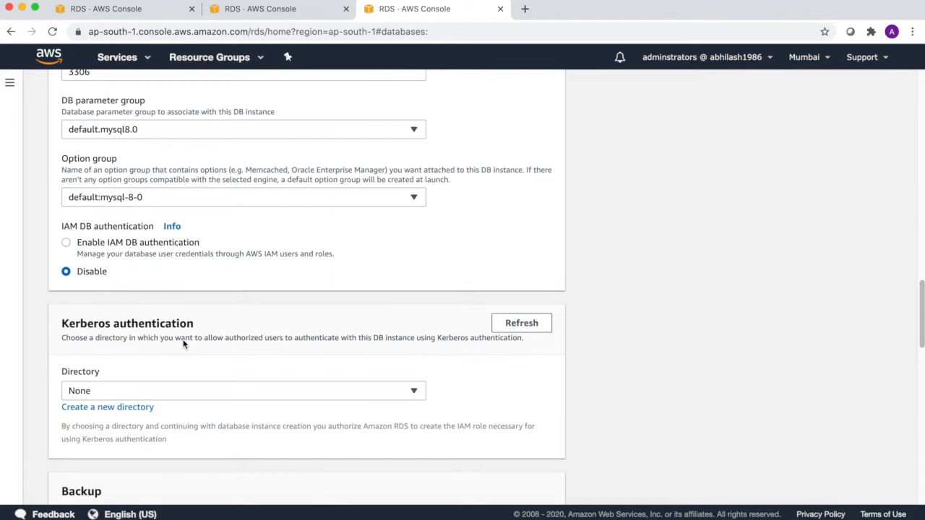
{"action": "scroll", "coordinate": [183, 345], "scroll_direction": "down", "scroll_amount": 3}
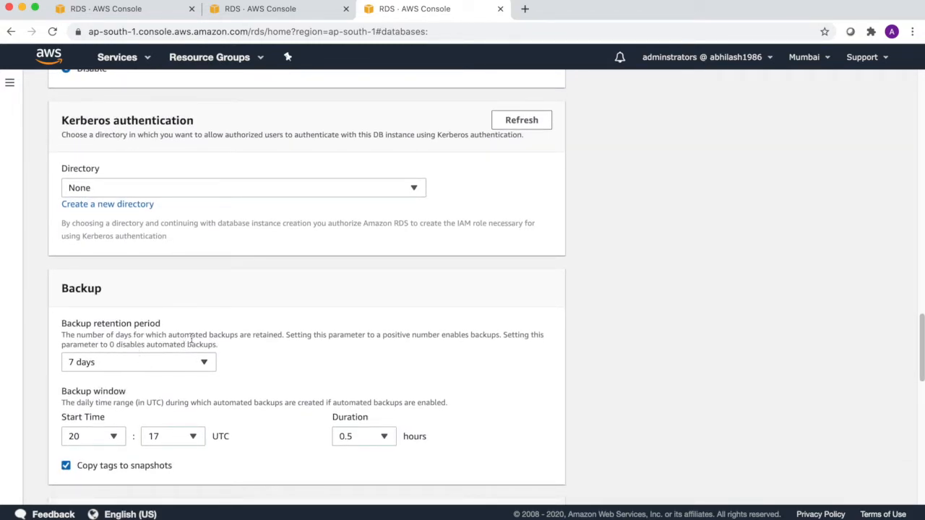
{"action": "left_click_drag", "start_coordinate": [288, 335], "coordinate": [387, 345]}
{"action": "left_click", "coordinate": [196, 359]}
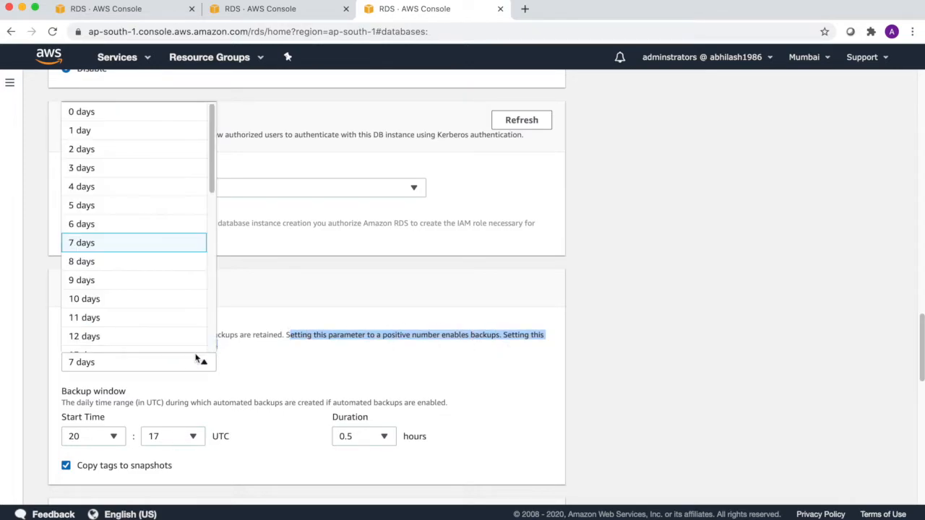
{"action": "left_click", "coordinate": [197, 359]}
- Toggle enhanced monitoring and deletion protection back off, then cancel the modification
{"action": "scroll", "coordinate": [307, 365], "scroll_direction": "down", "scroll_amount": 5}
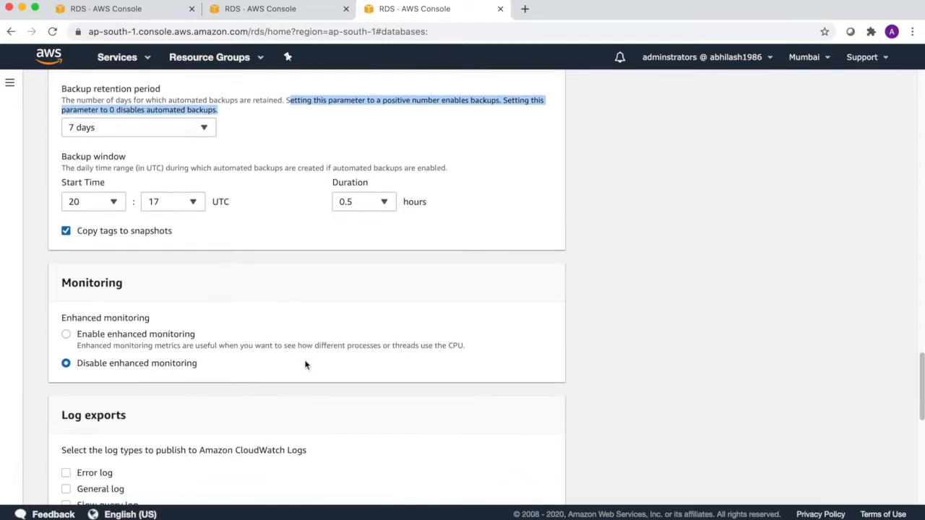
{"action": "left_click", "coordinate": [65, 308]}
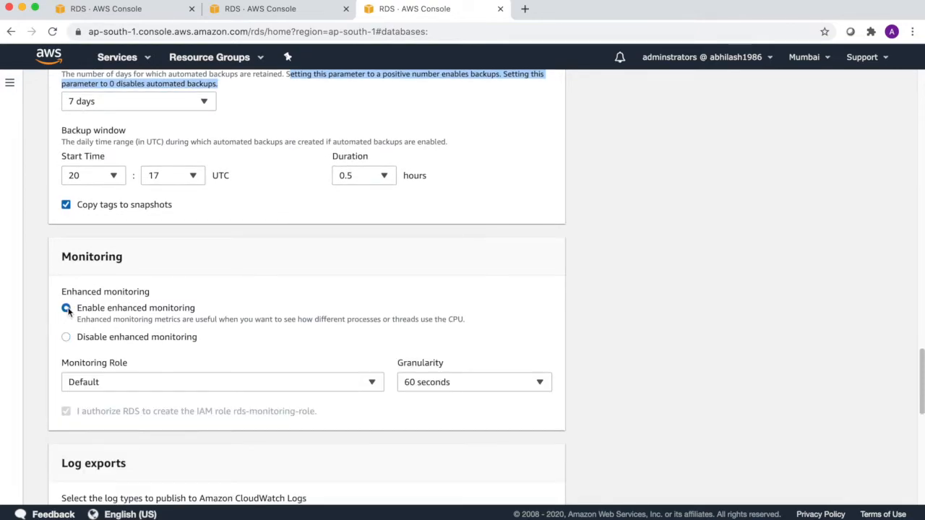
{"action": "left_click_drag", "start_coordinate": [356, 323], "coordinate": [463, 319]}
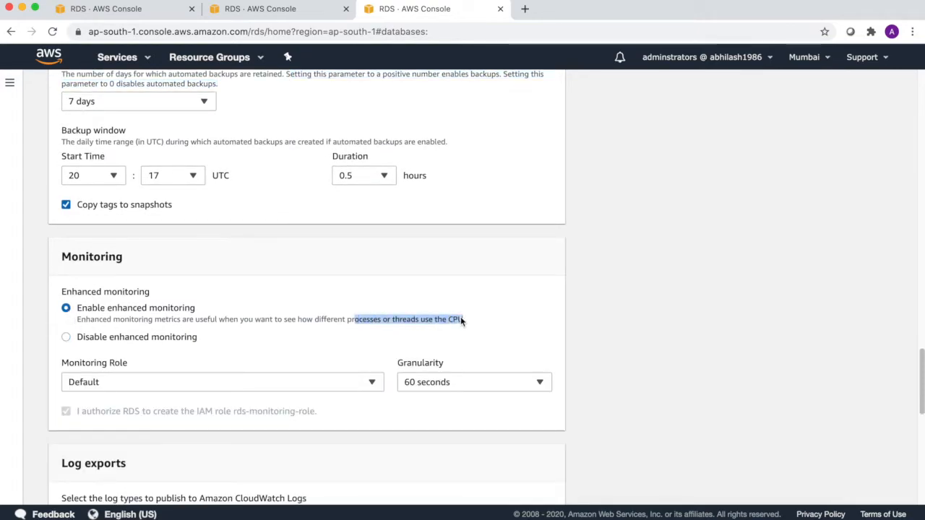
{"action": "left_click", "coordinate": [66, 337]}
{"action": "scroll", "coordinate": [161, 351], "scroll_direction": "down", "scroll_amount": 6}
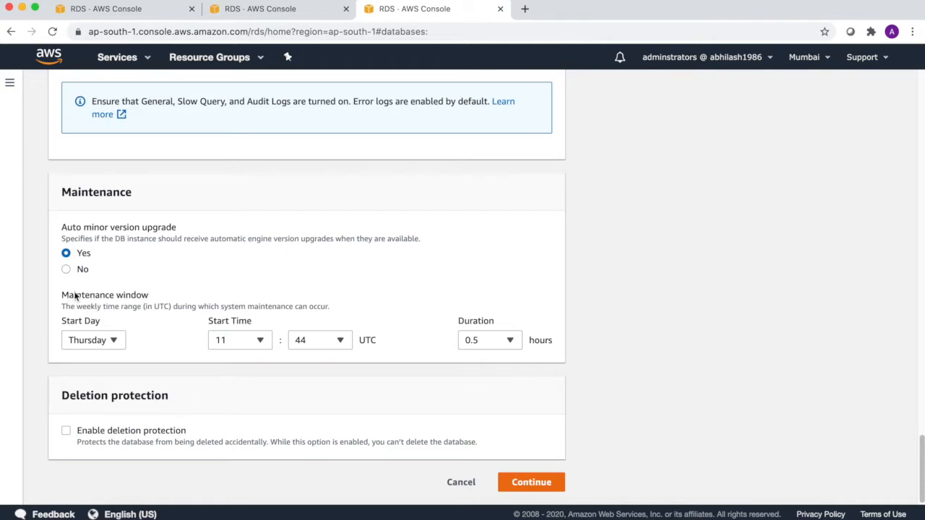
{"action": "left_click_drag", "start_coordinate": [101, 296], "coordinate": [141, 301]}
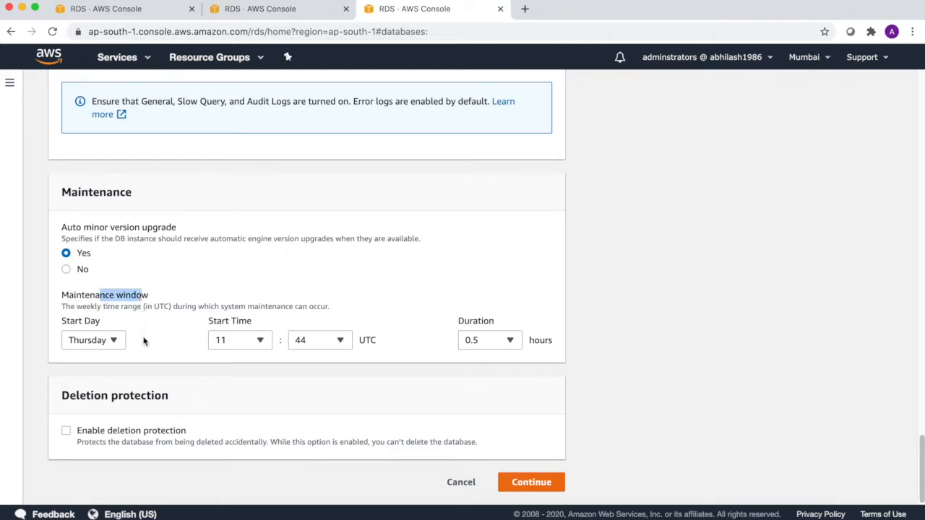
{"action": "left_click", "coordinate": [66, 432]}
{"action": "left_click", "coordinate": [65, 431]}
{"action": "left_click", "coordinate": [454, 482]}
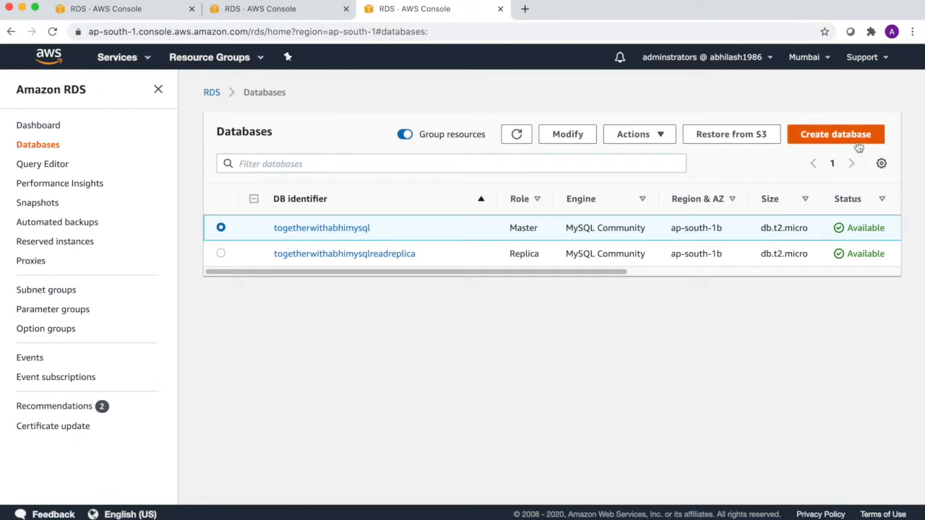
- Choose Restore to point in time from the master instance's Actions menu
{"action": "left_click", "coordinate": [663, 136]}
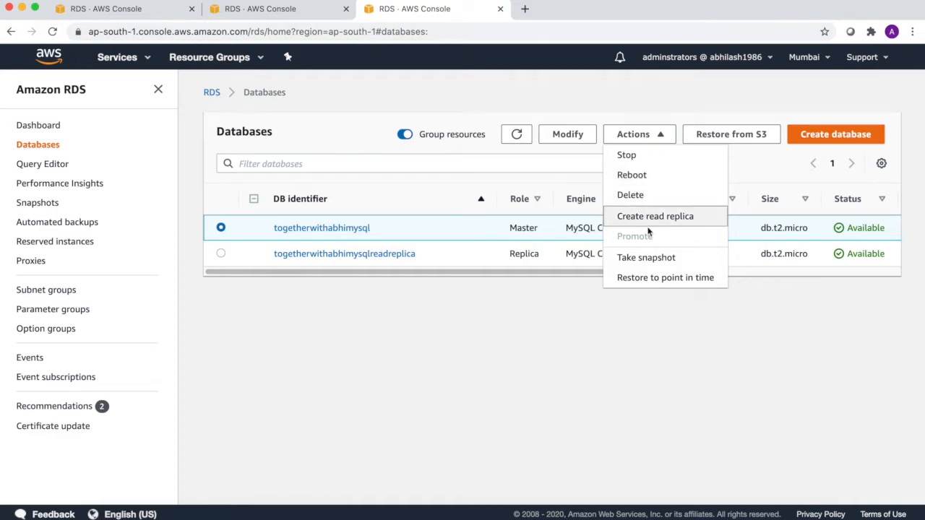
{"action": "left_click", "coordinate": [649, 279]}
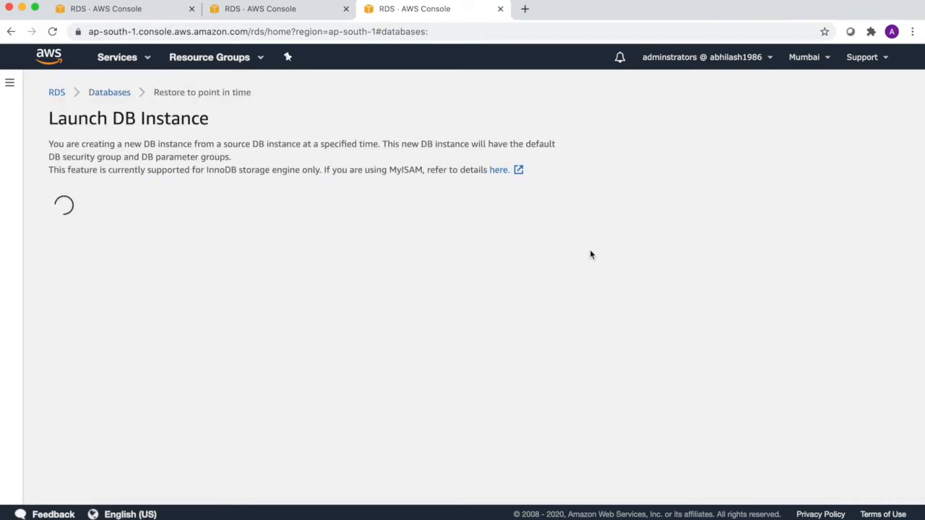
- Choose Custom restore time, dismiss the date picker without a date, and cancel the point-in-time restore
{"action": "scroll", "coordinate": [522, 255], "scroll_direction": "down", "scroll_amount": 2}
{"action": "scroll", "coordinate": [522, 255], "scroll_direction": "down", "scroll_amount": 2}
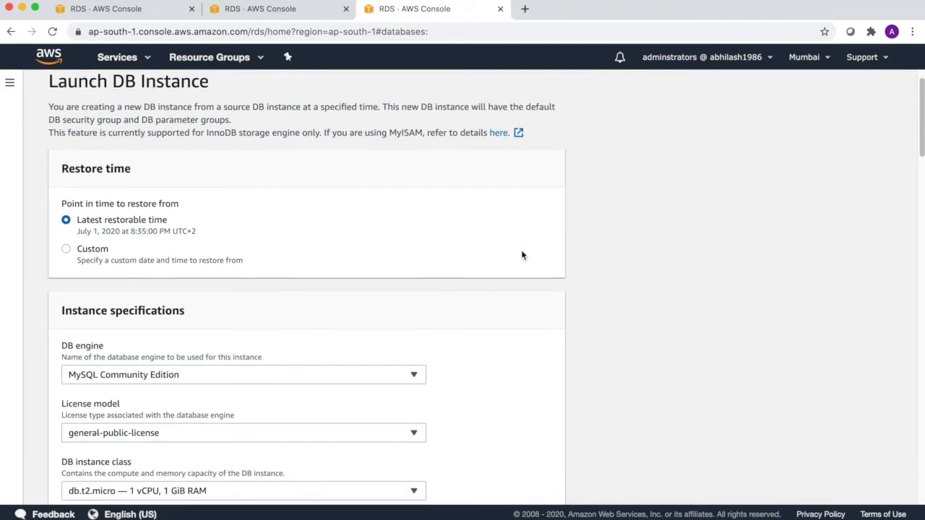
{"action": "left_click", "coordinate": [67, 230]}
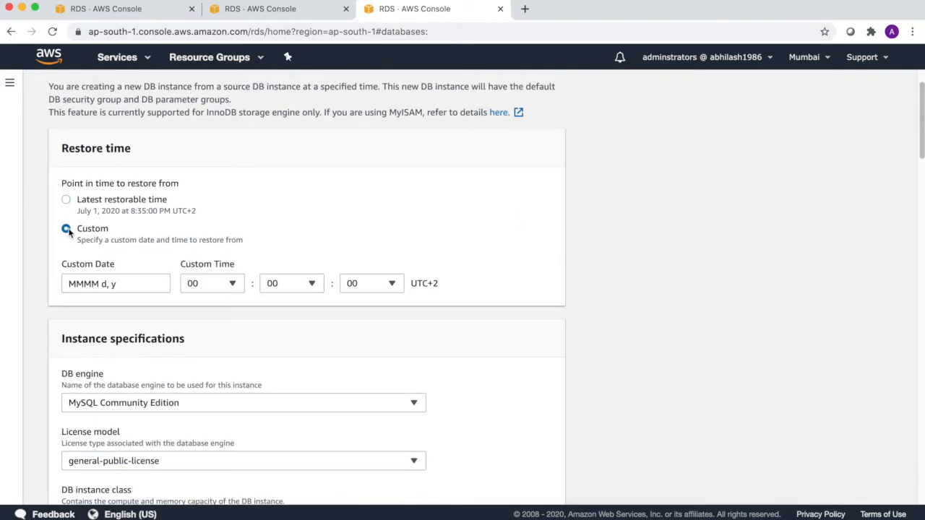
{"action": "left_click", "coordinate": [123, 288]}
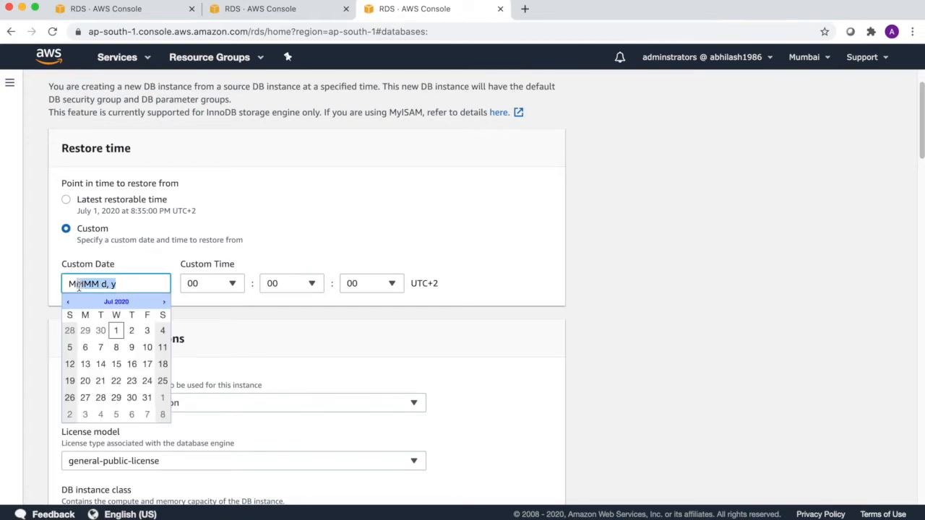
{"action": "left_click", "coordinate": [393, 343]}
{"action": "scroll", "coordinate": [485, 304], "scroll_direction": "down", "scroll_amount": 3}
{"action": "scroll", "coordinate": [485, 304], "scroll_direction": "down", "scroll_amount": 10}
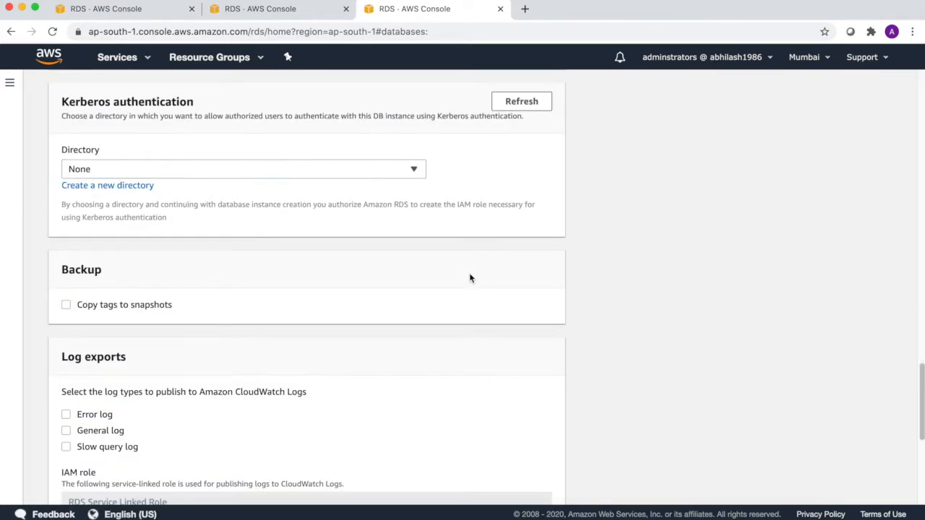
{"action": "scroll", "coordinate": [469, 278], "scroll_direction": "down", "scroll_amount": 10}
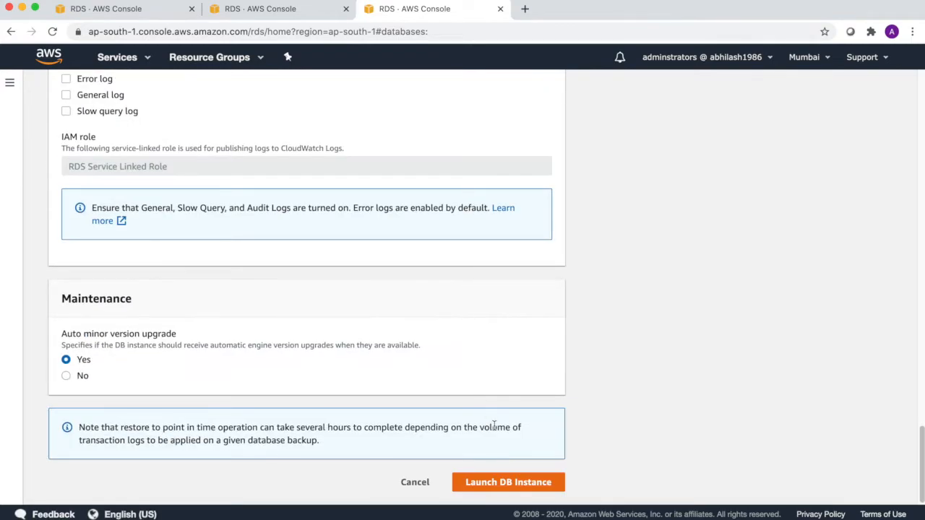
{"action": "left_click", "coordinate": [412, 481]}
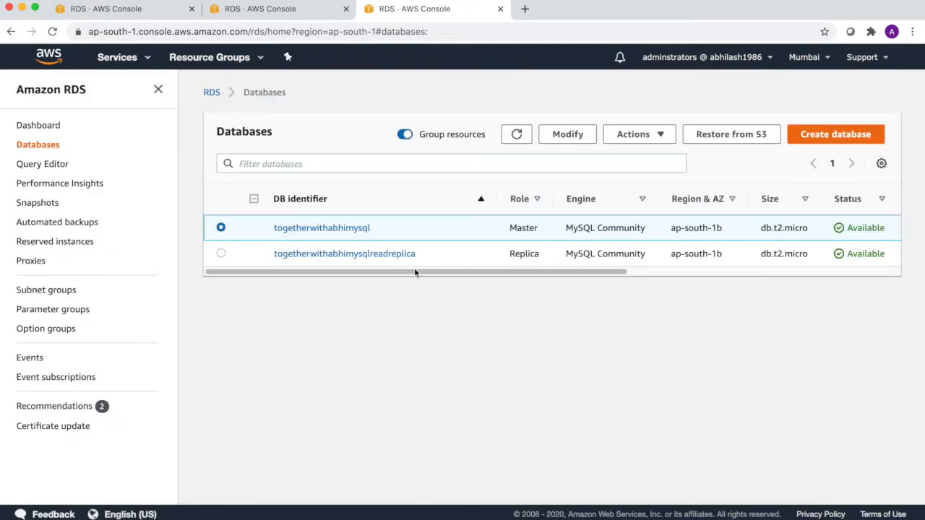
- Start deleting the togetherwithabhimysql master with no final snapshot, acknowledging the loss of automated backups
{"action": "left_click", "coordinate": [657, 136]}
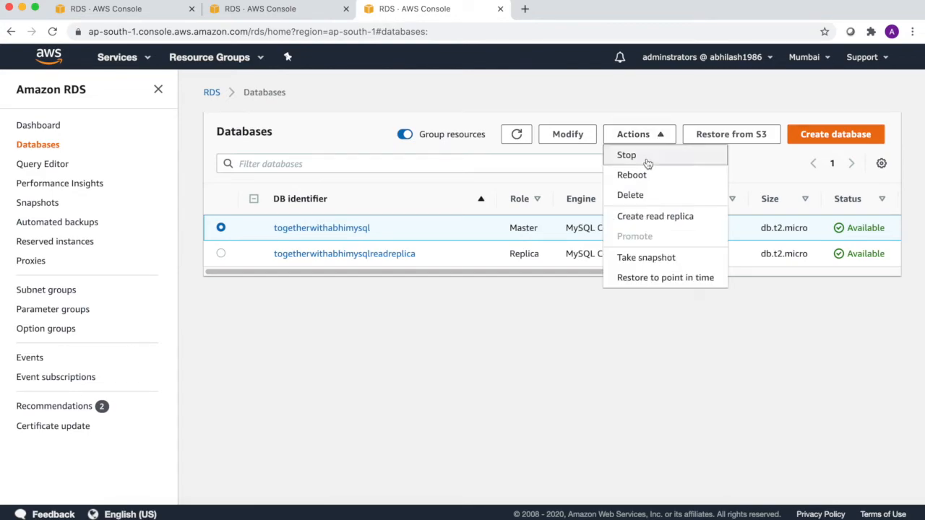
{"action": "left_click", "coordinate": [630, 195]}
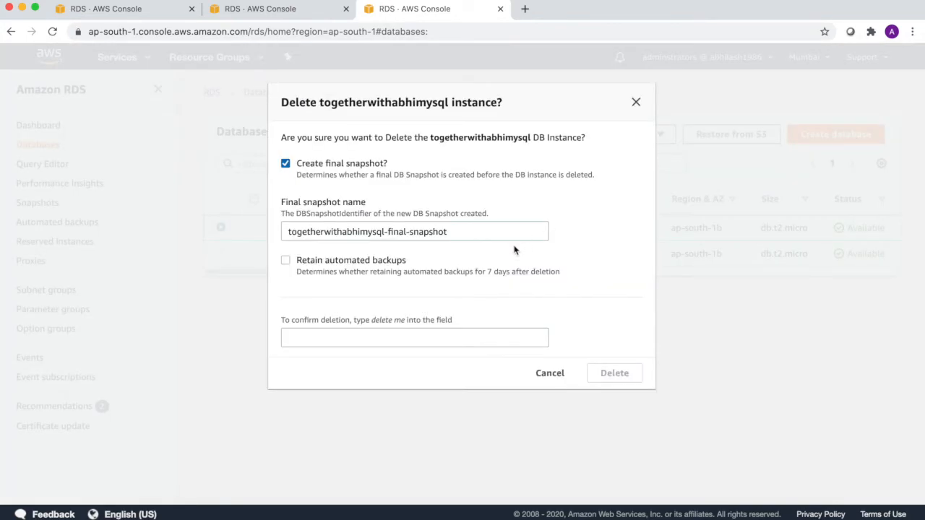
{"action": "left_click_drag", "start_coordinate": [325, 176], "coordinate": [576, 175]}
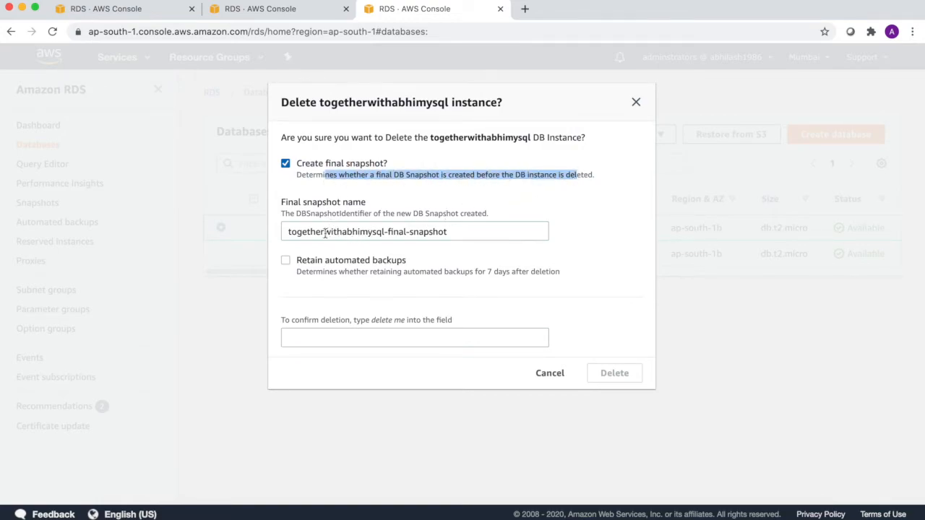
{"action": "left_click", "coordinate": [285, 164]}
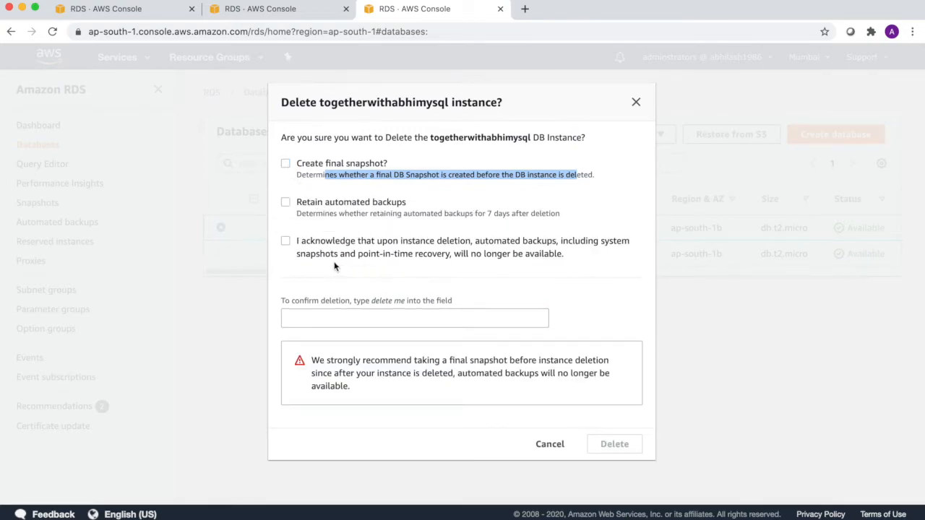
{"action": "left_click_drag", "start_coordinate": [399, 247], "coordinate": [590, 254]}
{"action": "left_click", "coordinate": [286, 245]}
- Confirm the master deletion with 'delete me', then select the read replica
{"action": "left_click", "coordinate": [354, 323]}
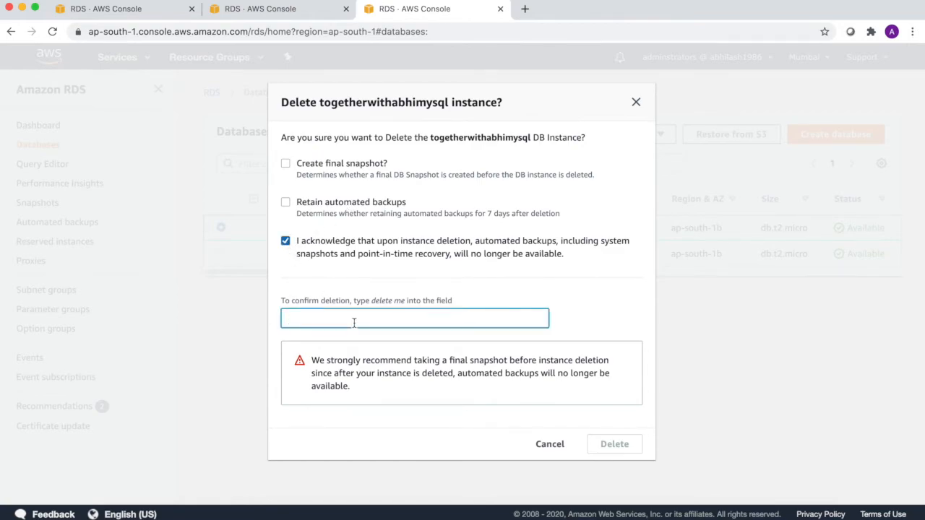
{"action": "type", "text": "delete me"}
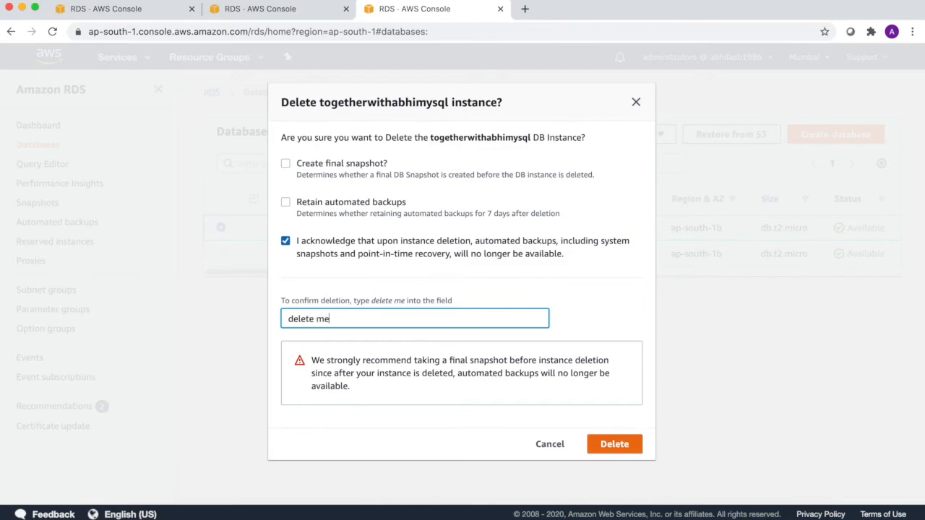
{"action": "left_click", "coordinate": [616, 445]}
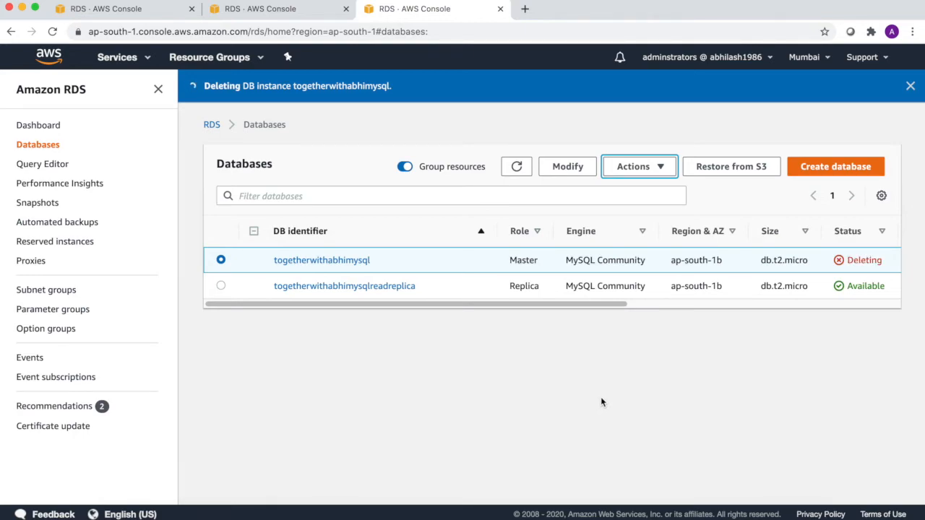
{"action": "left_click", "coordinate": [221, 285]}
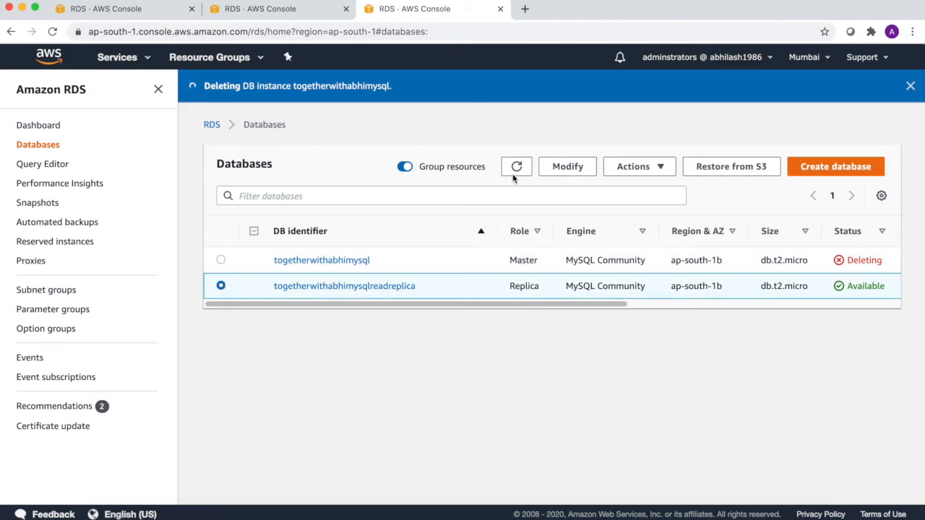
- Delete togetherwithabhimysqlreadreplica by confirming with 'delete me', then select the Databases on AWS page address
{"action": "left_click", "coordinate": [659, 166]}
{"action": "left_click", "coordinate": [630, 226]}
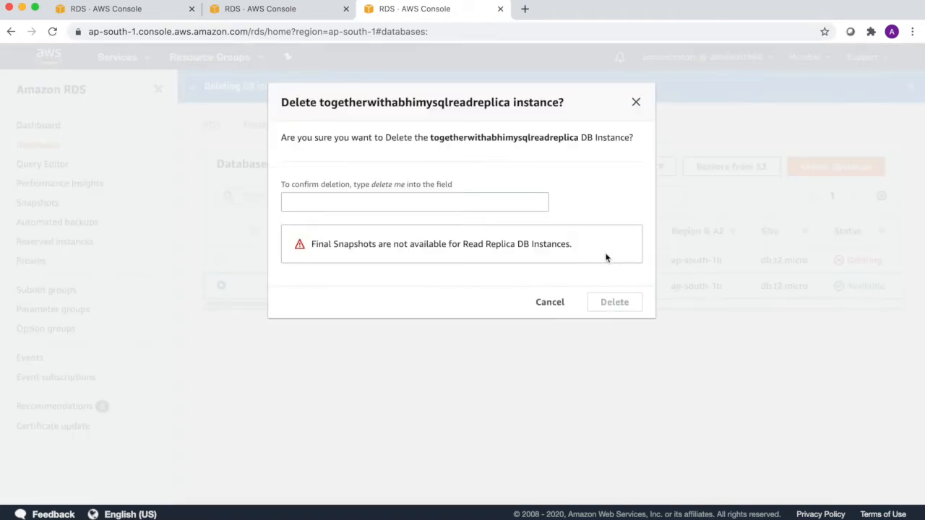
{"action": "left_click", "coordinate": [373, 200]}
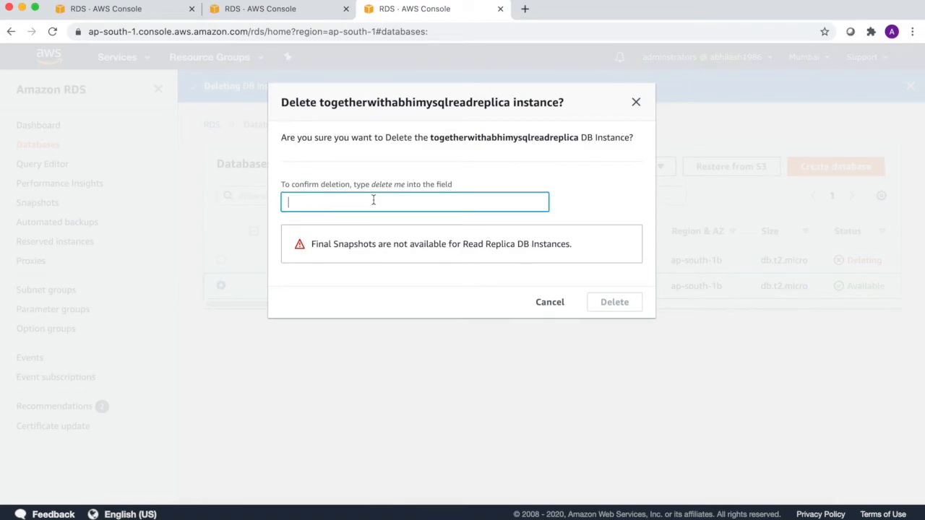
{"action": "type", "text": "delete me"}
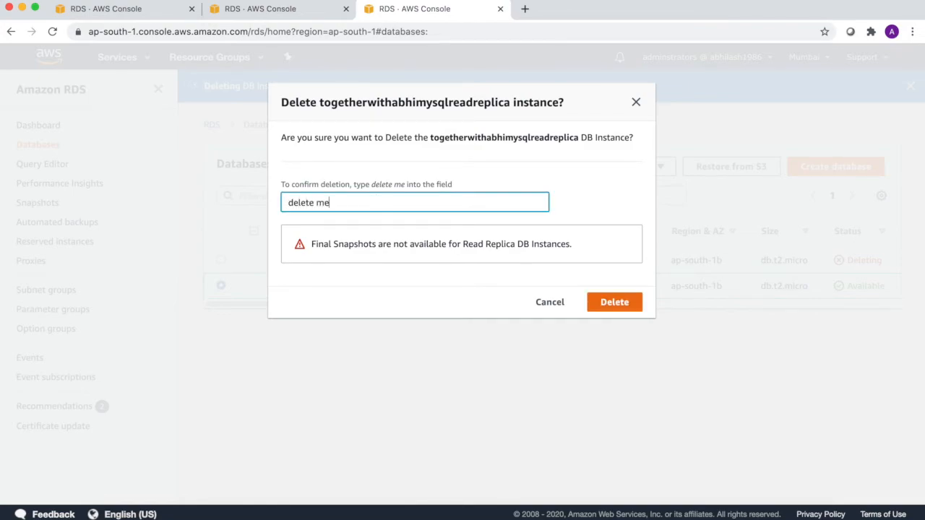
{"action": "left_click", "coordinate": [410, 242]}
{"action": "left_click_drag", "start_coordinate": [410, 242], "coordinate": [565, 244]}
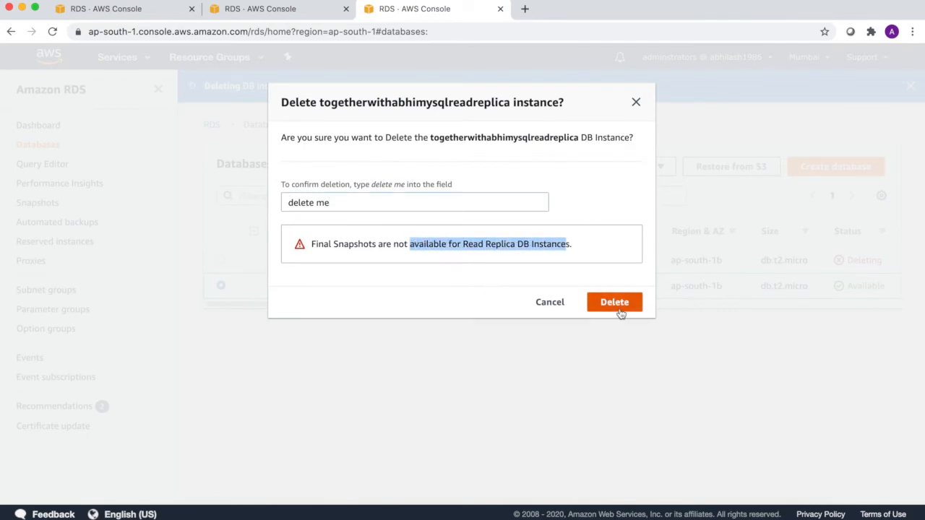
{"action": "left_click", "coordinate": [619, 311]}
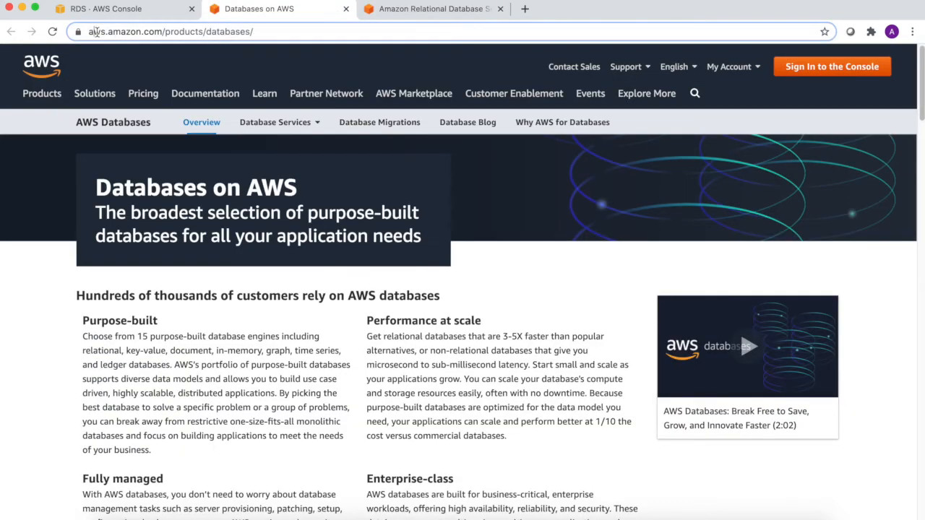
{"action": "left_click_drag", "start_coordinate": [90, 31], "coordinate": [281, 34]}
- Scroll the Databases on AWS page and expand the key-value database entry
{"action": "scroll", "coordinate": [381, 288], "scroll_direction": "down", "scroll_amount": 1}
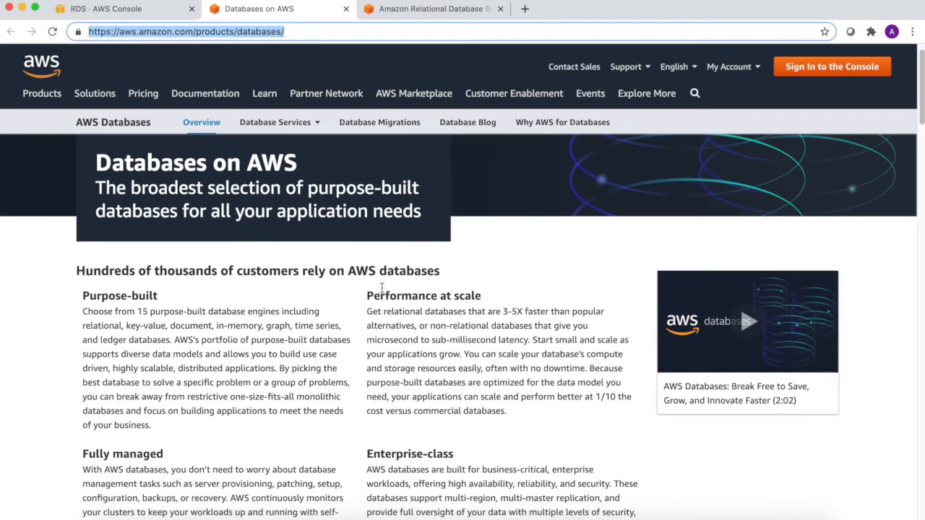
{"action": "scroll", "coordinate": [382, 288], "scroll_direction": "down", "scroll_amount": 10}
{"action": "scroll", "coordinate": [381, 288], "scroll_direction": "up", "scroll_amount": 1}
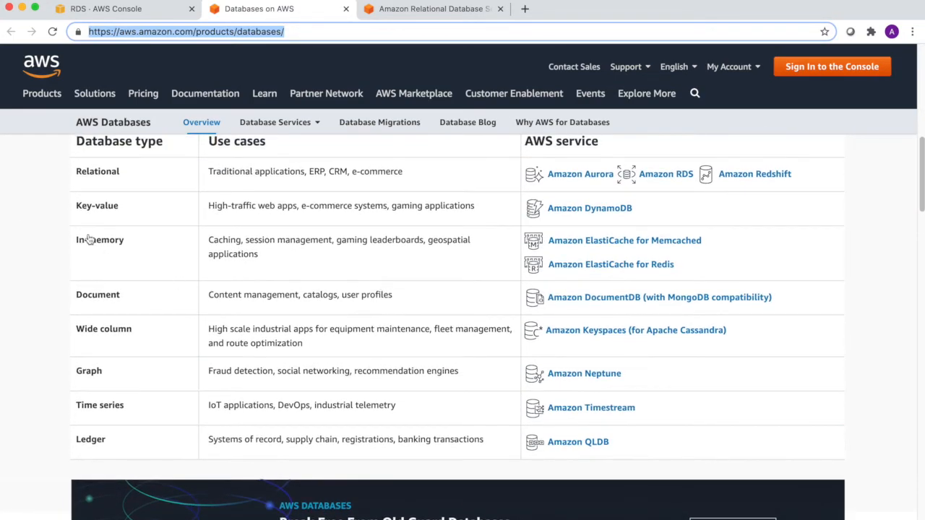
{"action": "left_click_drag", "start_coordinate": [94, 172], "coordinate": [14, 199]}
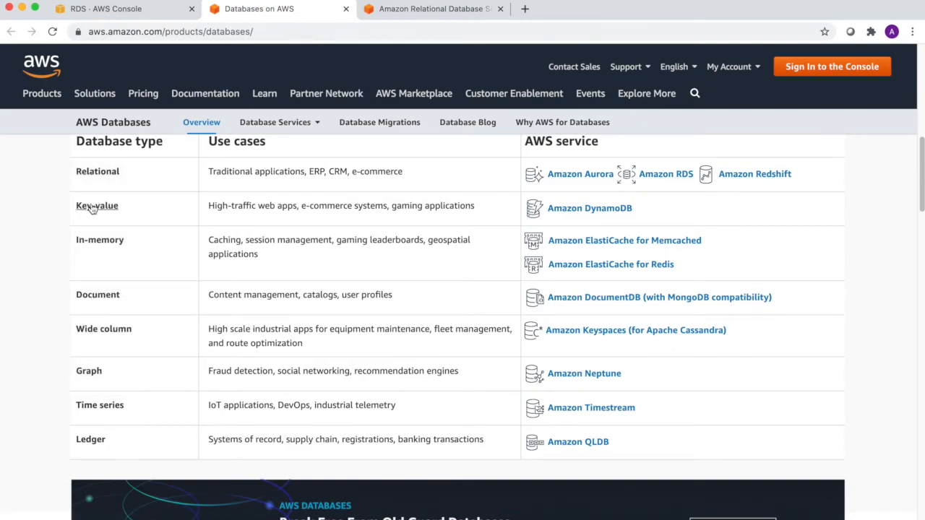
{"action": "left_click", "coordinate": [92, 207]}
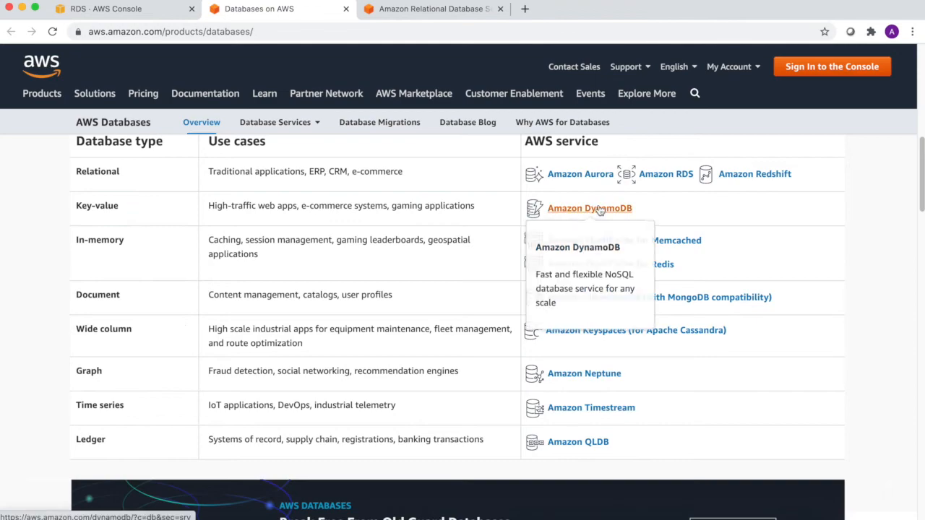
- Review each database type and its matching AWS service in the table, from Aurora to QLDB
{"action": "mouse_move", "coordinate": [600, 177]}
{"action": "mouse_move", "coordinate": [646, 181]}
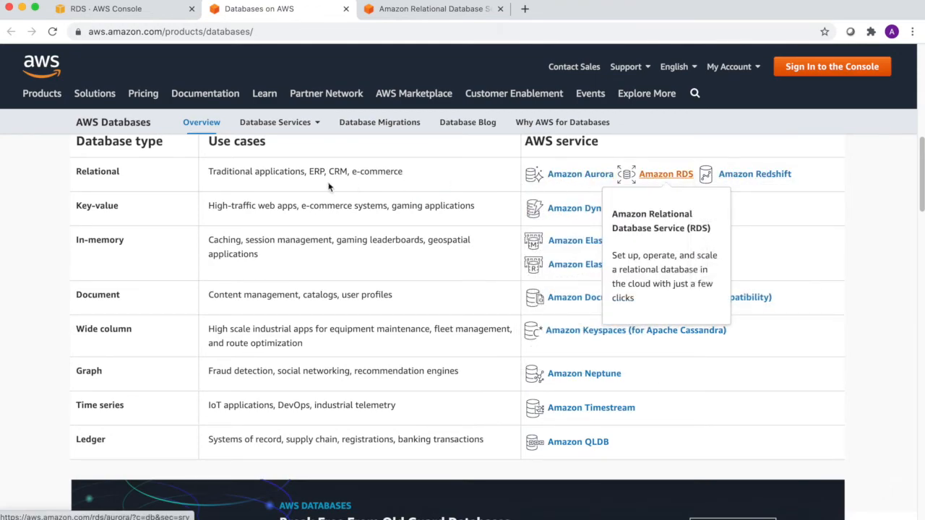
{"action": "mouse_move", "coordinate": [93, 241]}
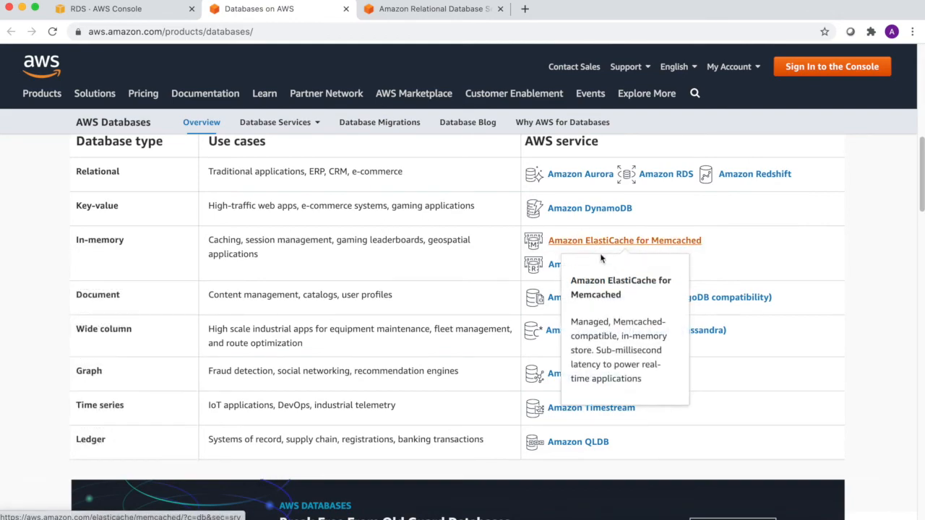
{"action": "mouse_move", "coordinate": [555, 268]}
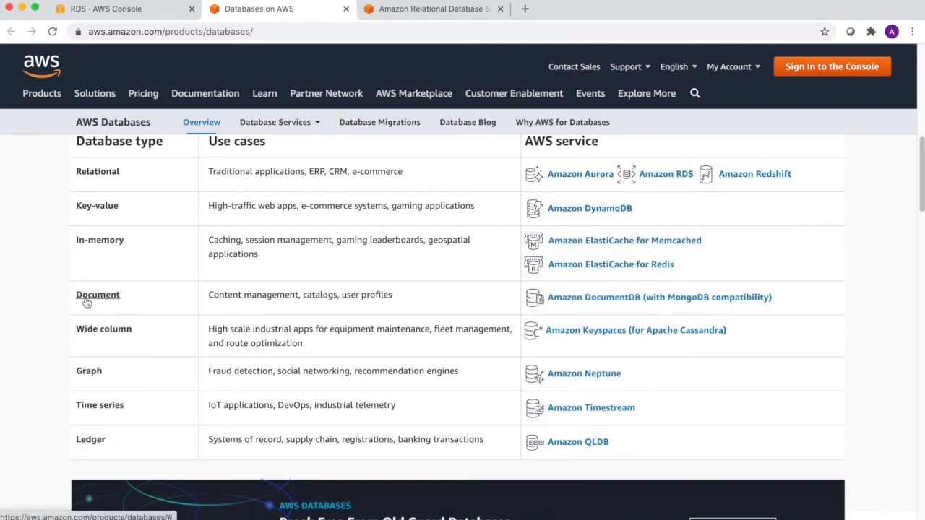
{"action": "mouse_move", "coordinate": [81, 302]}
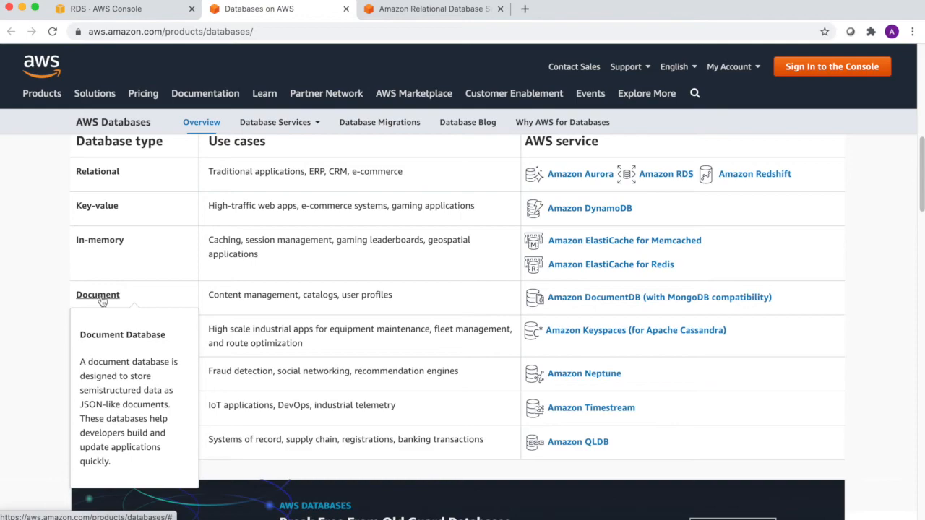
{"action": "mouse_move", "coordinate": [628, 306]}
{"action": "mouse_move", "coordinate": [109, 333]}
{"action": "mouse_move", "coordinate": [87, 374]}
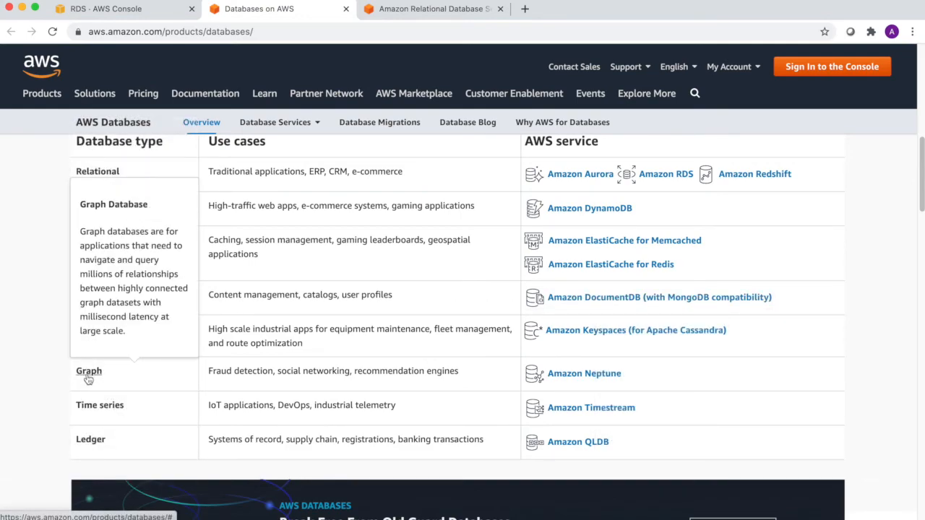
{"action": "mouse_move", "coordinate": [94, 411]}
{"action": "mouse_move", "coordinate": [96, 443]}
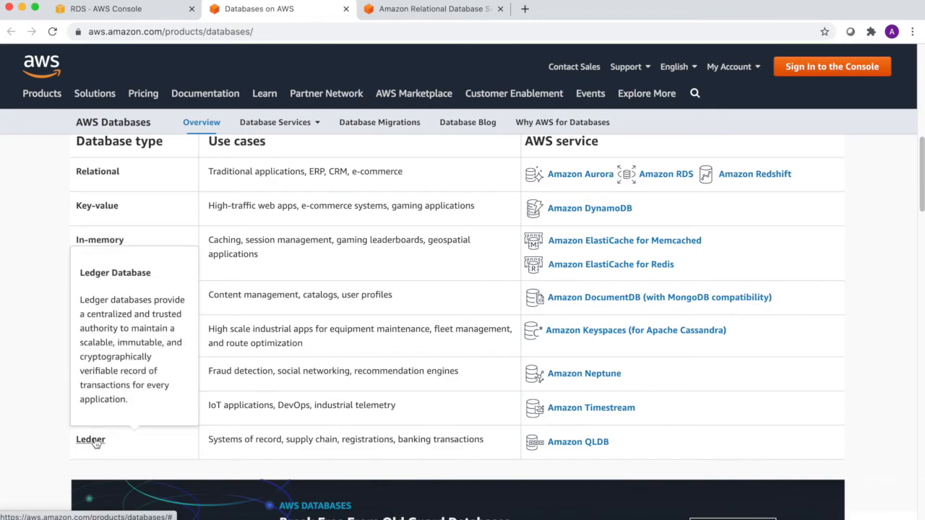
{"action": "mouse_move", "coordinate": [604, 181]}
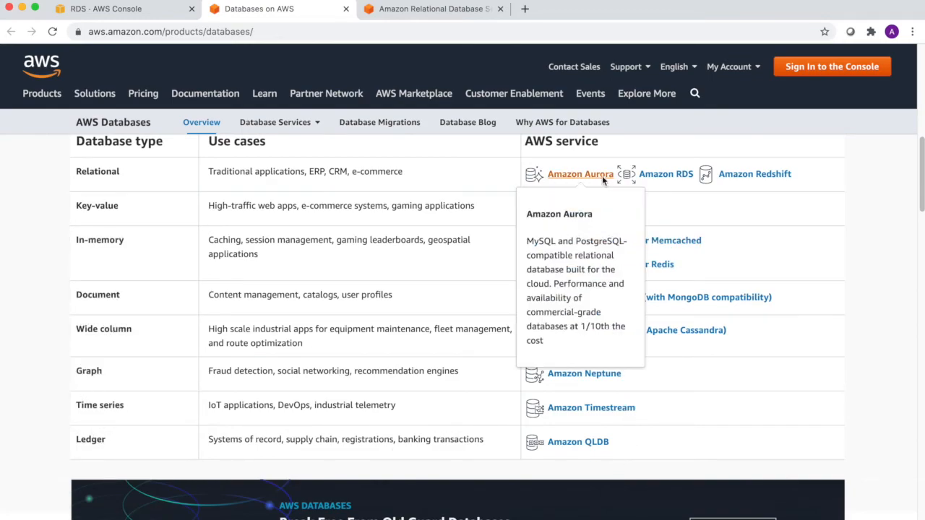
- Switch to the Amazon RDS product page and read through its engines and Benefits sections
{"action": "left_click", "coordinate": [402, 17]}
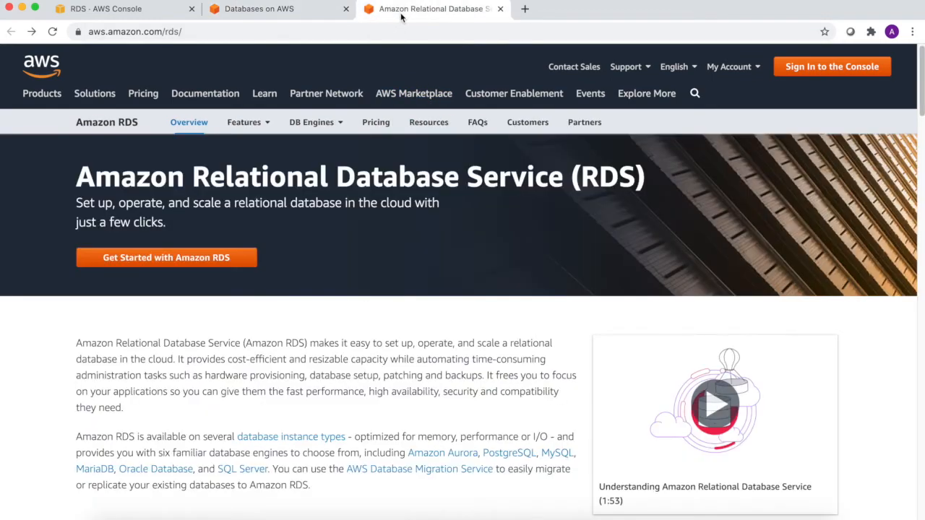
{"action": "left_click_drag", "start_coordinate": [123, 168], "coordinate": [470, 173]}
{"action": "scroll", "coordinate": [427, 256], "scroll_direction": "down", "scroll_amount": 3}
{"action": "scroll", "coordinate": [427, 257], "scroll_direction": "down", "scroll_amount": 6}
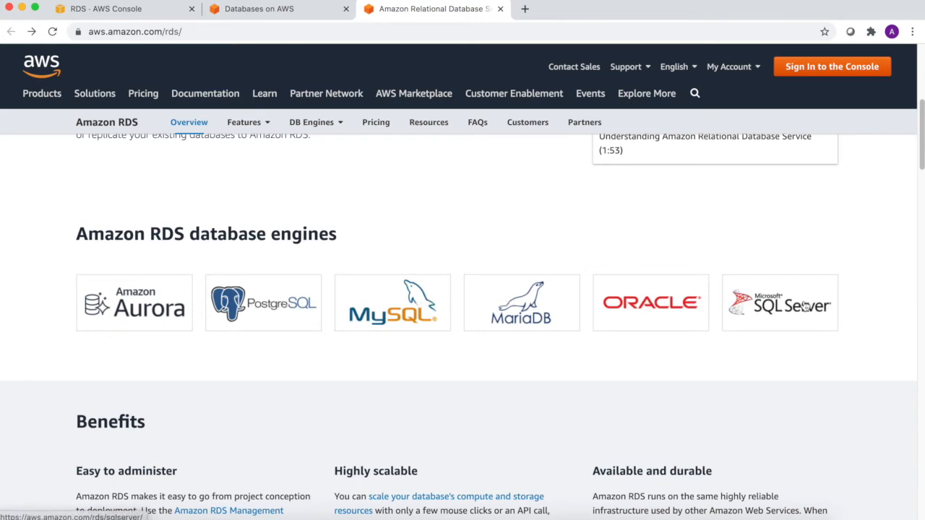
{"action": "scroll", "coordinate": [804, 307], "scroll_direction": "down", "scroll_amount": 4}
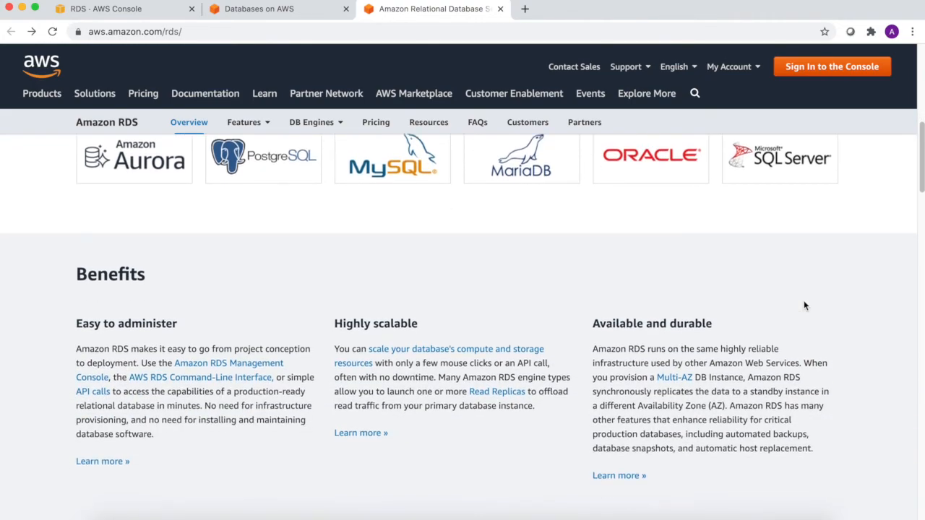
{"action": "scroll", "coordinate": [805, 307], "scroll_direction": "down", "scroll_amount": 5}
{"action": "scroll", "coordinate": [804, 306], "scroll_direction": "down", "scroll_amount": 5}
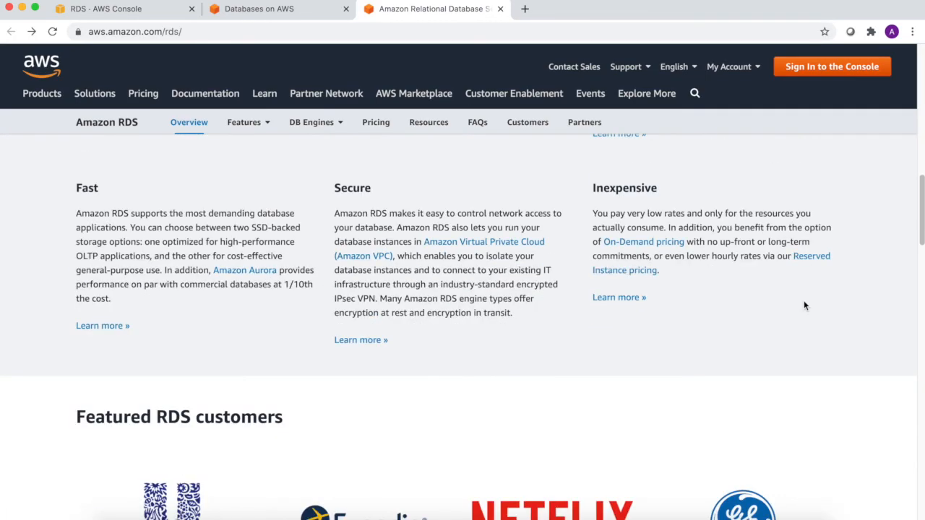
- Return to the top and open Amazon Aurora from the DB Engines menu
{"action": "scroll", "coordinate": [804, 306], "scroll_direction": "up", "scroll_amount": 20}
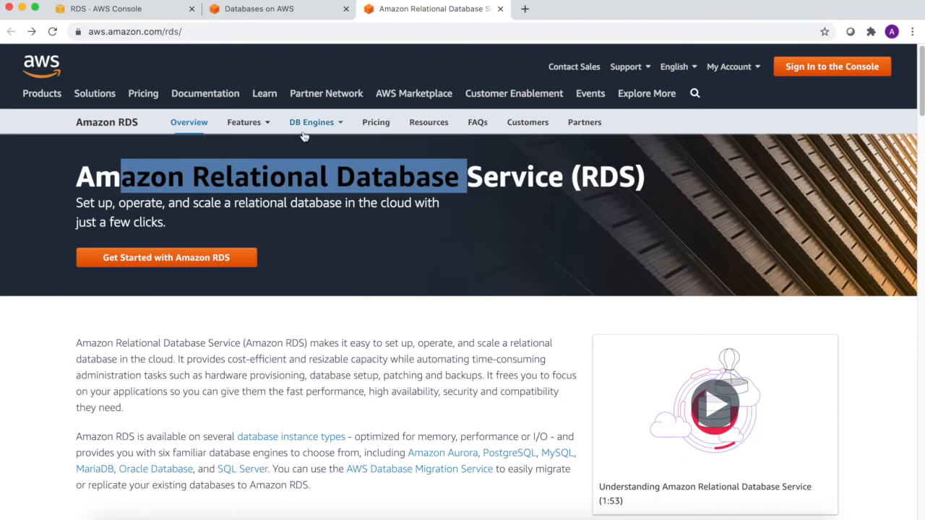
{"action": "mouse_move", "coordinate": [333, 126]}
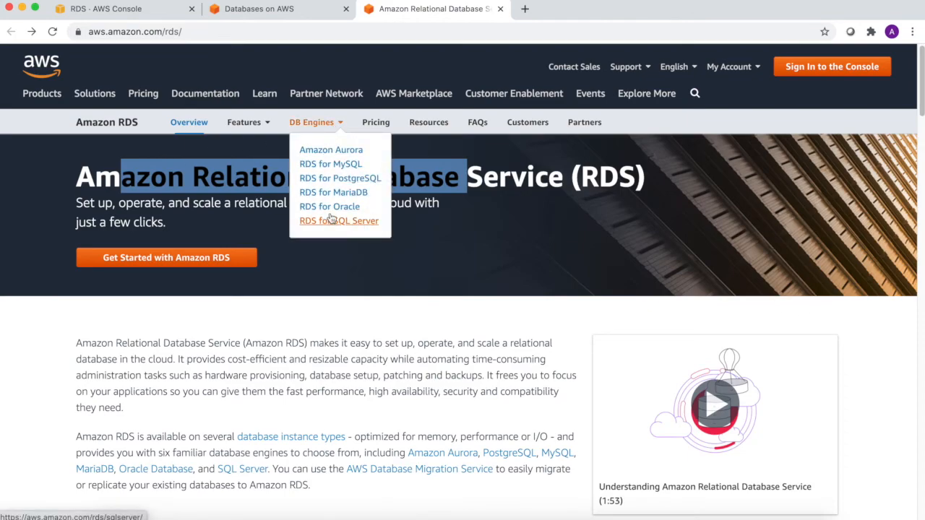
{"action": "left_click", "coordinate": [334, 155]}
- Read the Aurora overview, highlighting the claim of up to five times MySQL's speed
{"action": "scroll", "coordinate": [330, 224], "scroll_direction": "down", "scroll_amount": 3}
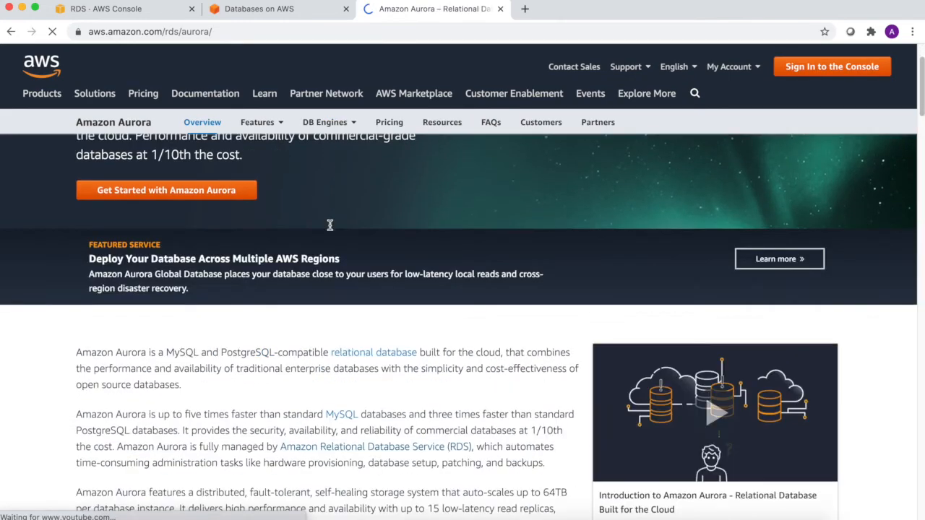
{"action": "scroll", "coordinate": [330, 224], "scroll_direction": "down", "scroll_amount": 2}
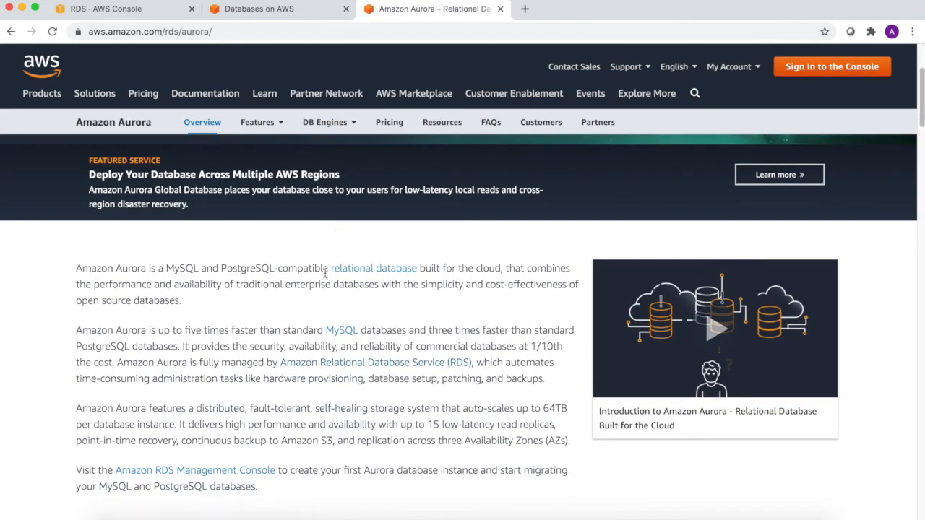
{"action": "left_click_drag", "start_coordinate": [170, 332], "coordinate": [229, 345]}
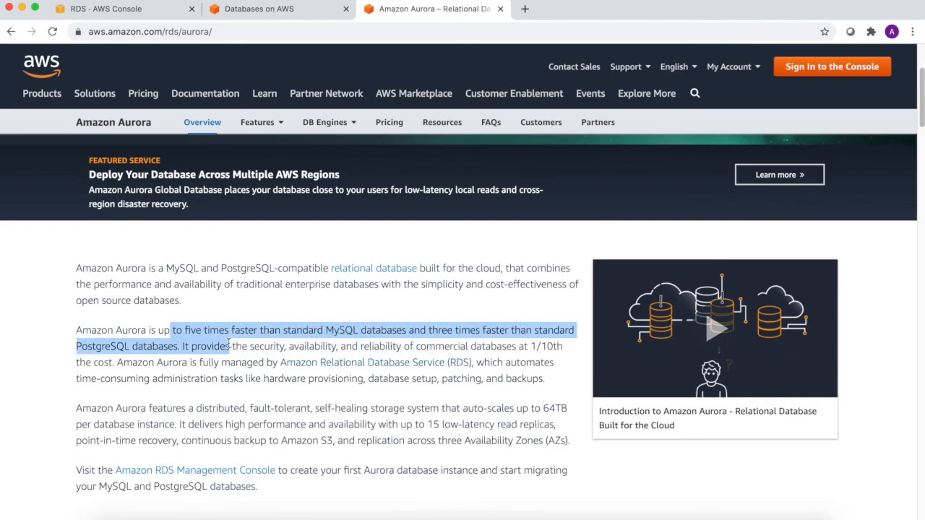
{"action": "scroll", "coordinate": [376, 351], "scroll_direction": "down", "scroll_amount": 1}
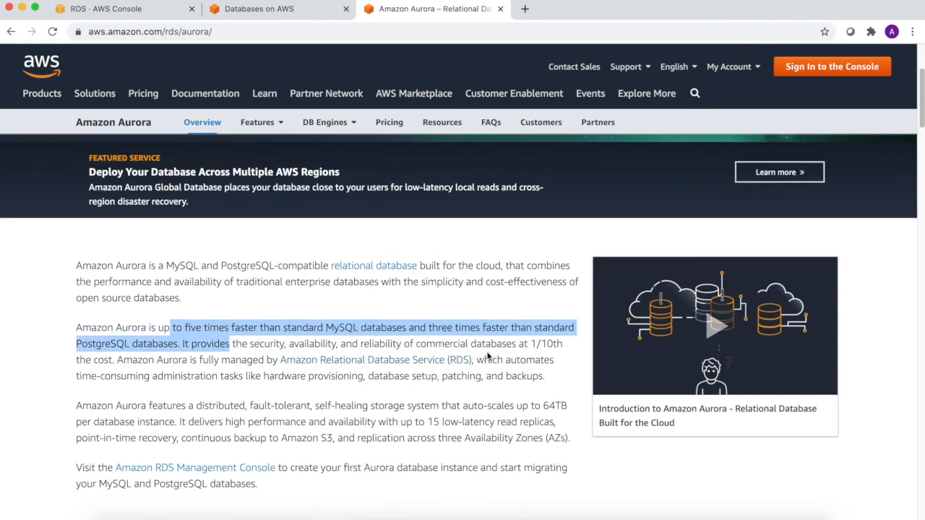
{"action": "left_click_drag", "start_coordinate": [408, 347], "coordinate": [499, 360]}
- Read the Aurora Benefits, highlighting the distributed self-healing storage description, then scroll back up
{"action": "scroll", "coordinate": [350, 399], "scroll_direction": "down", "scroll_amount": 2}
{"action": "scroll", "coordinate": [349, 399], "scroll_direction": "down", "scroll_amount": 2}
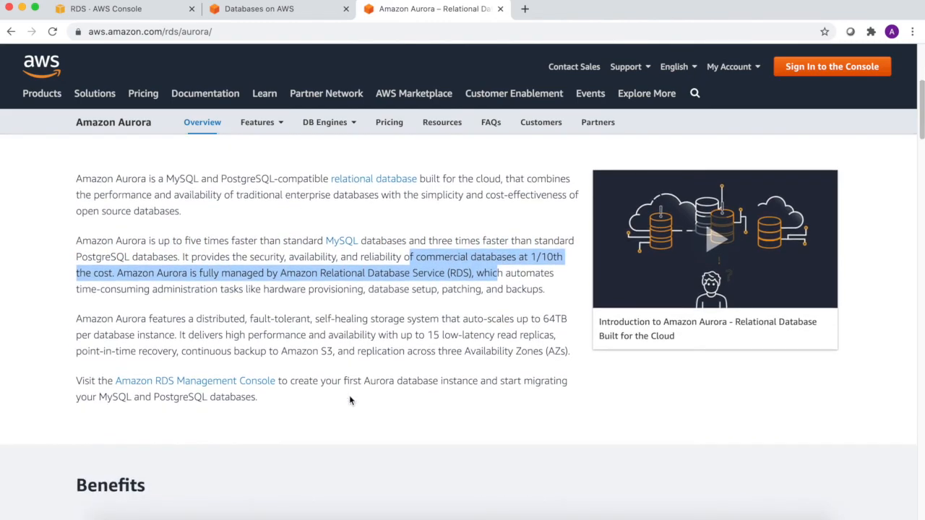
{"action": "left_click_drag", "start_coordinate": [200, 324], "coordinate": [492, 322]}
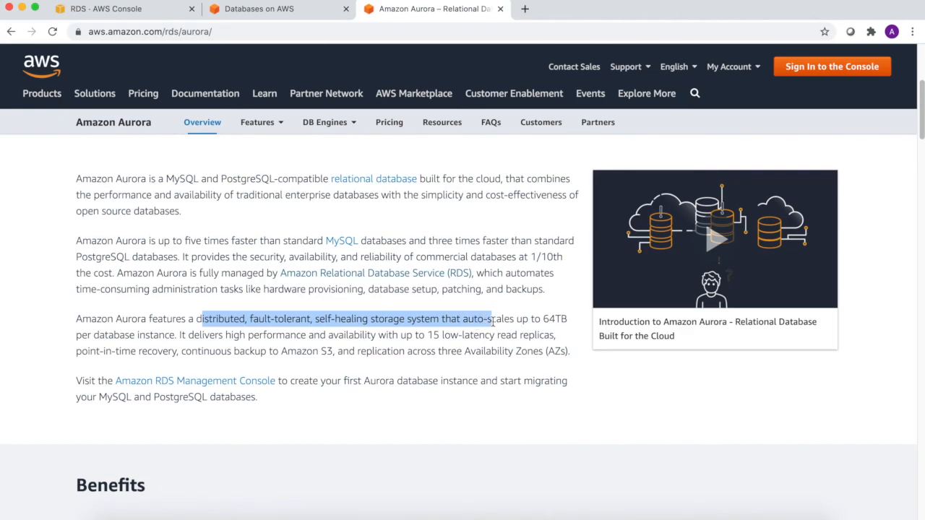
{"action": "scroll", "coordinate": [233, 346], "scroll_direction": "down", "scroll_amount": 5}
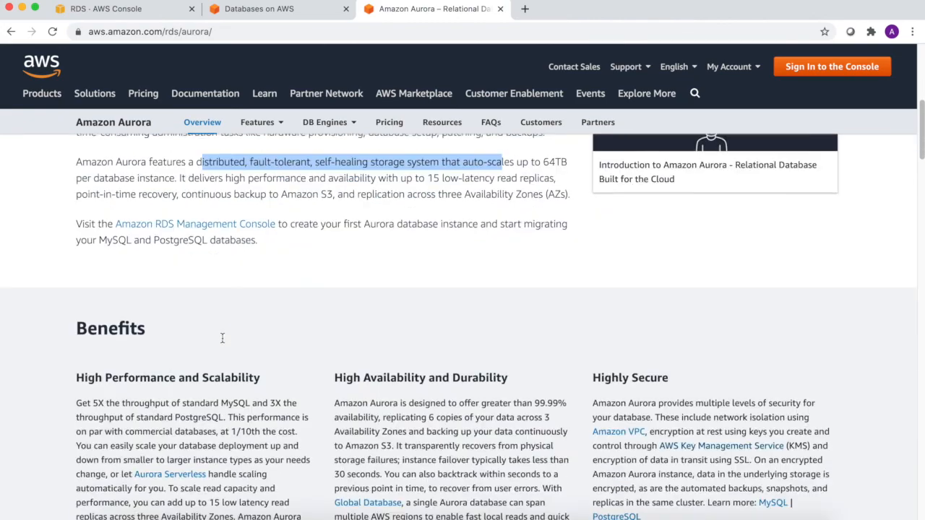
{"action": "scroll", "coordinate": [224, 338], "scroll_direction": "down", "scroll_amount": 4}
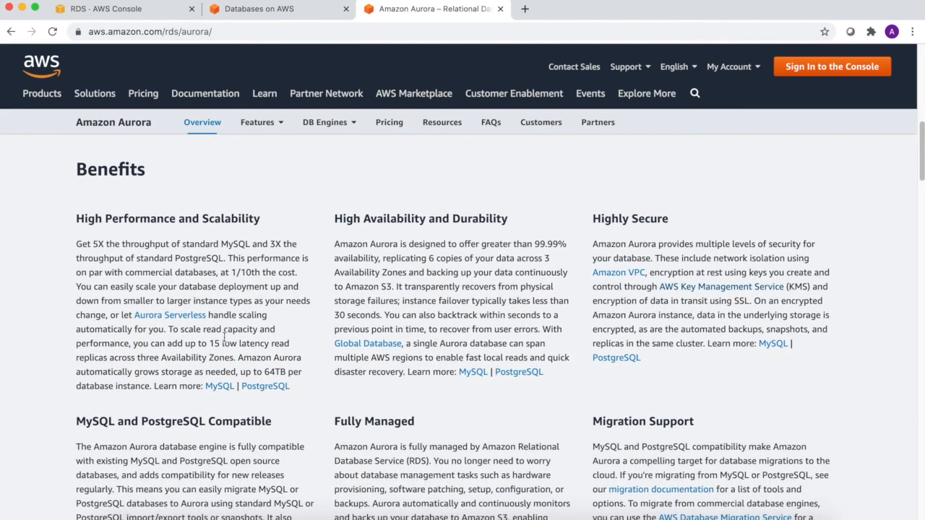
{"action": "scroll", "coordinate": [224, 338], "scroll_direction": "down", "scroll_amount": 1}
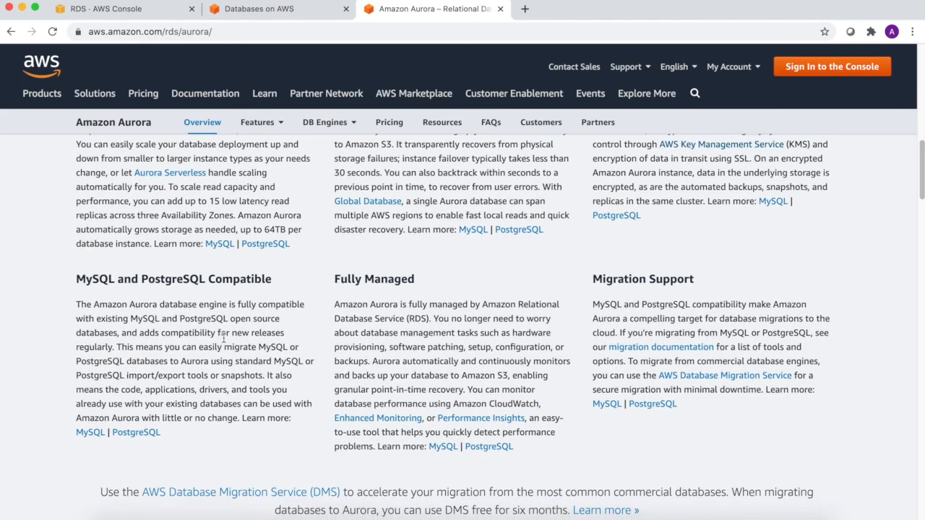
{"action": "scroll", "coordinate": [226, 341], "scroll_direction": "up", "scroll_amount": 12}
{"action": "mouse_move", "coordinate": [348, 122]}
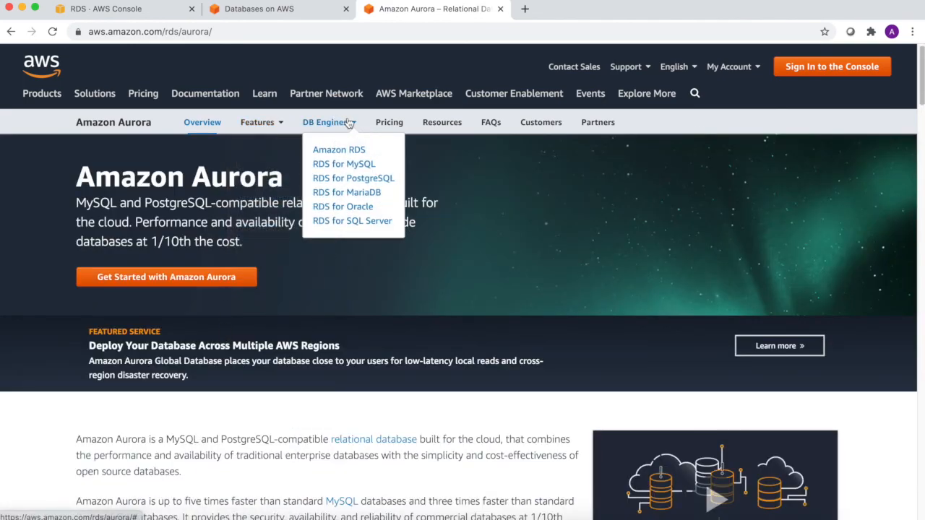